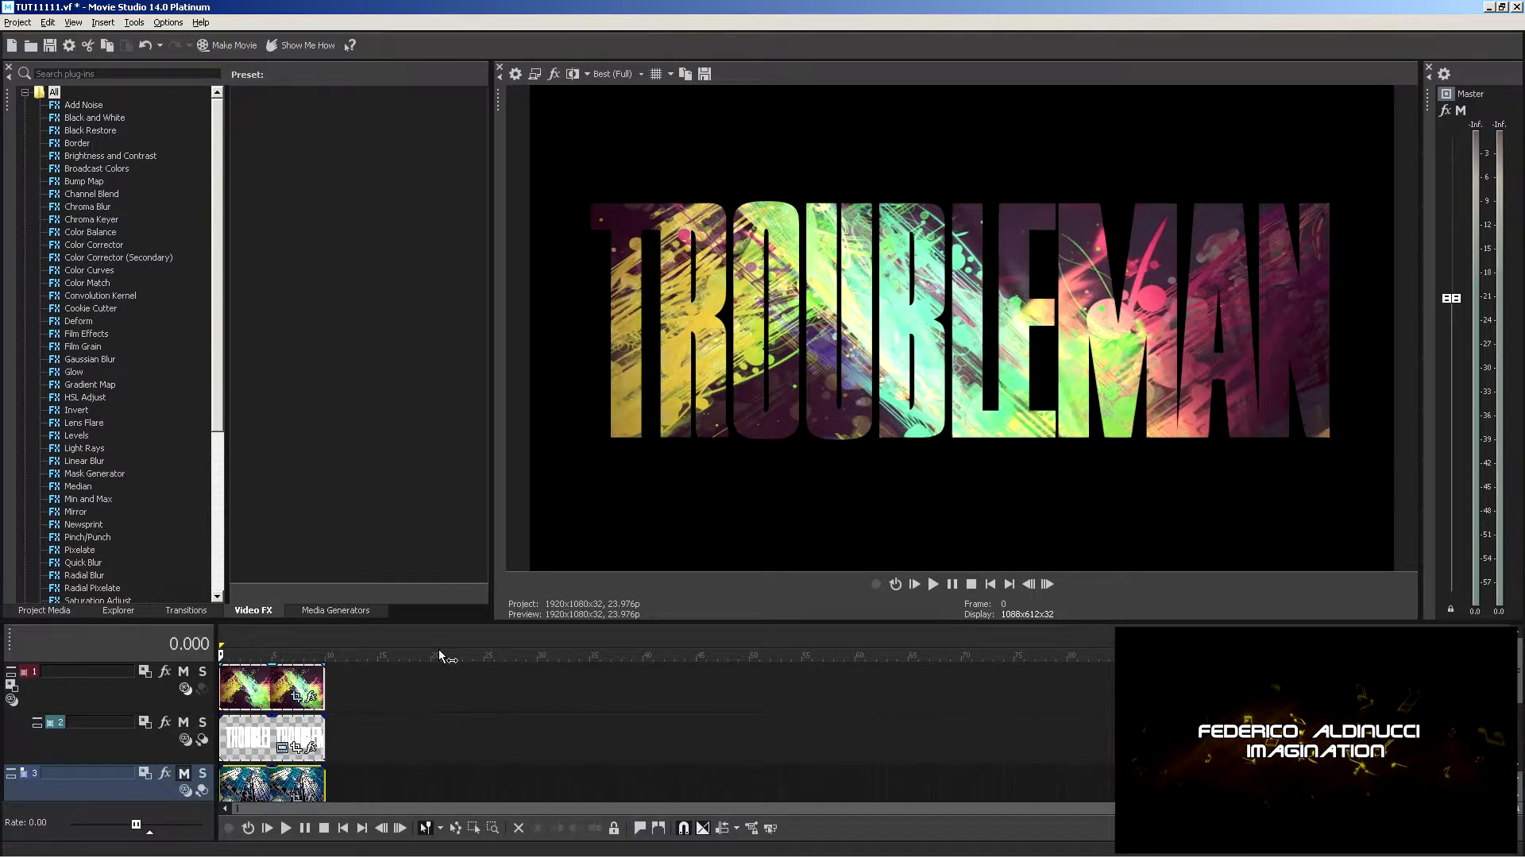
# Open the generated text settings of the TROUBLEMAN clip on track 2 and show its colour and spacing properties
pyautogui.click(282, 746)
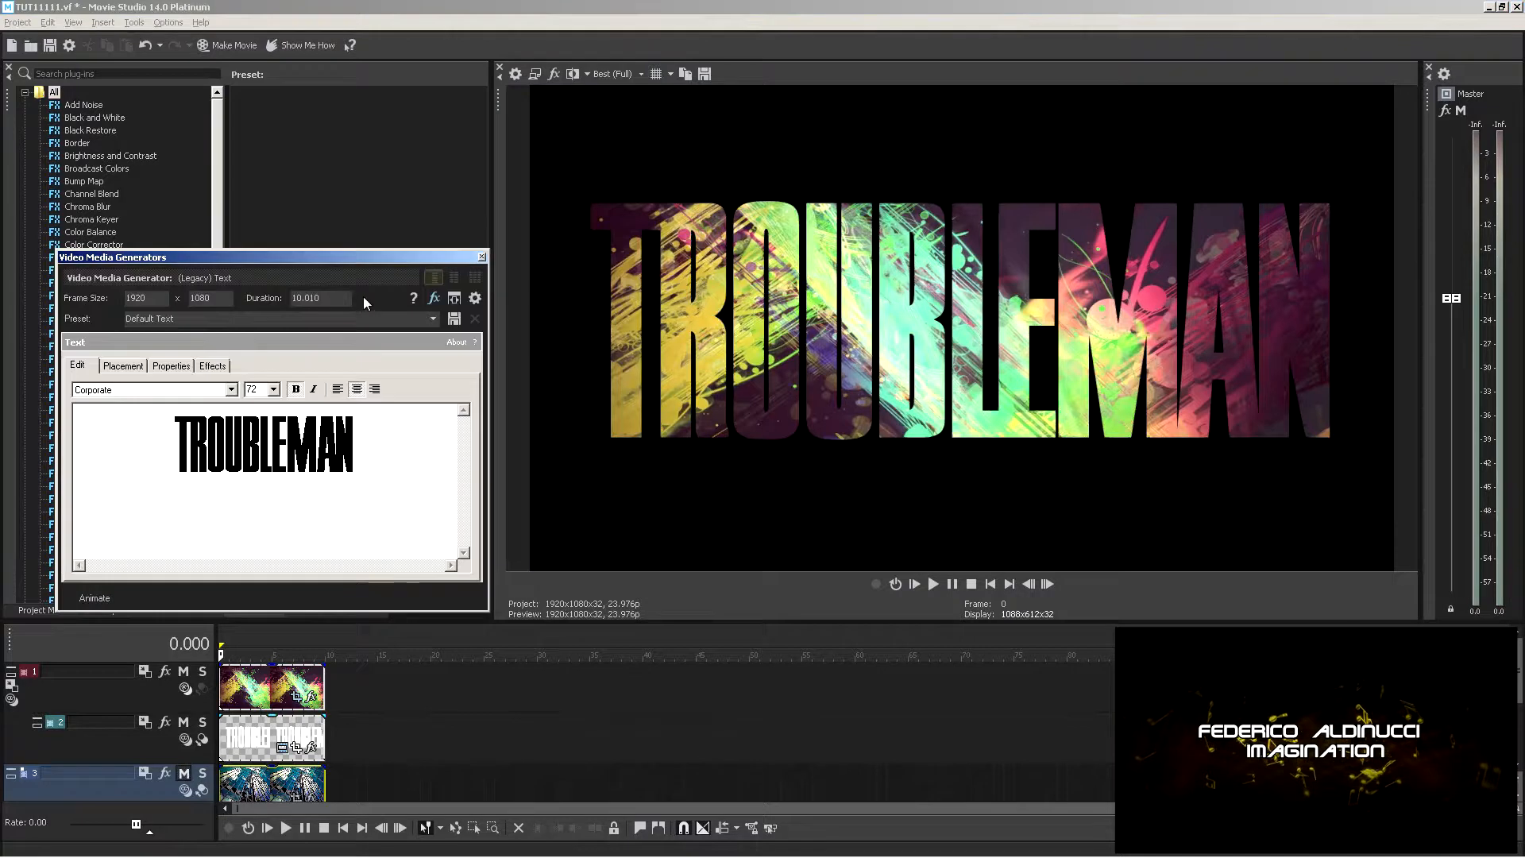
pyautogui.click(137, 367)
pyautogui.click(159, 367)
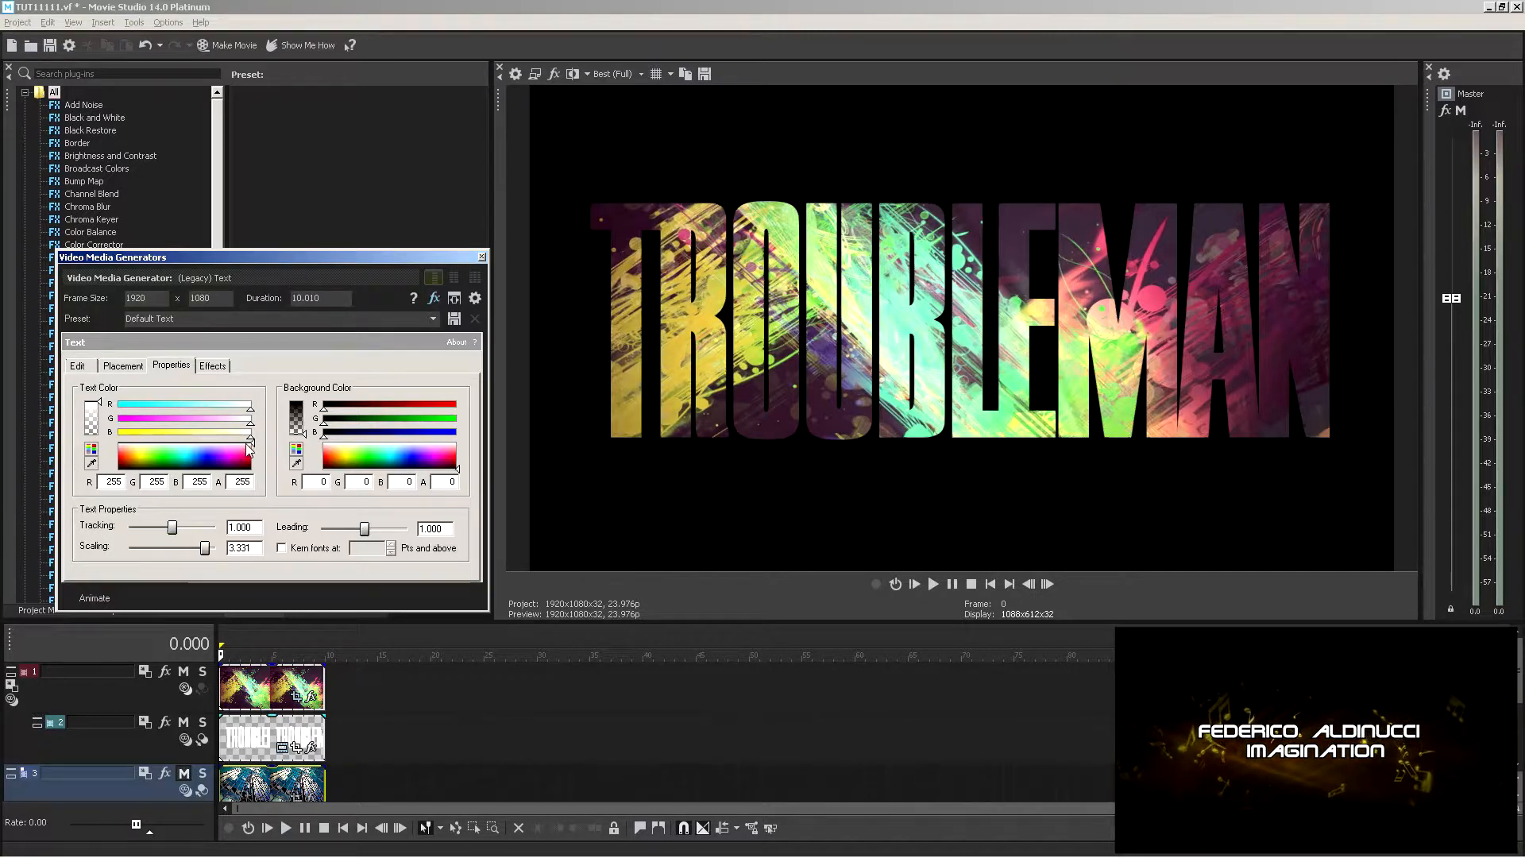
# Try blue, green, red, yellow and magenta text colours on the TROUBLEMAN title and restore white
pyautogui.click(204, 457)
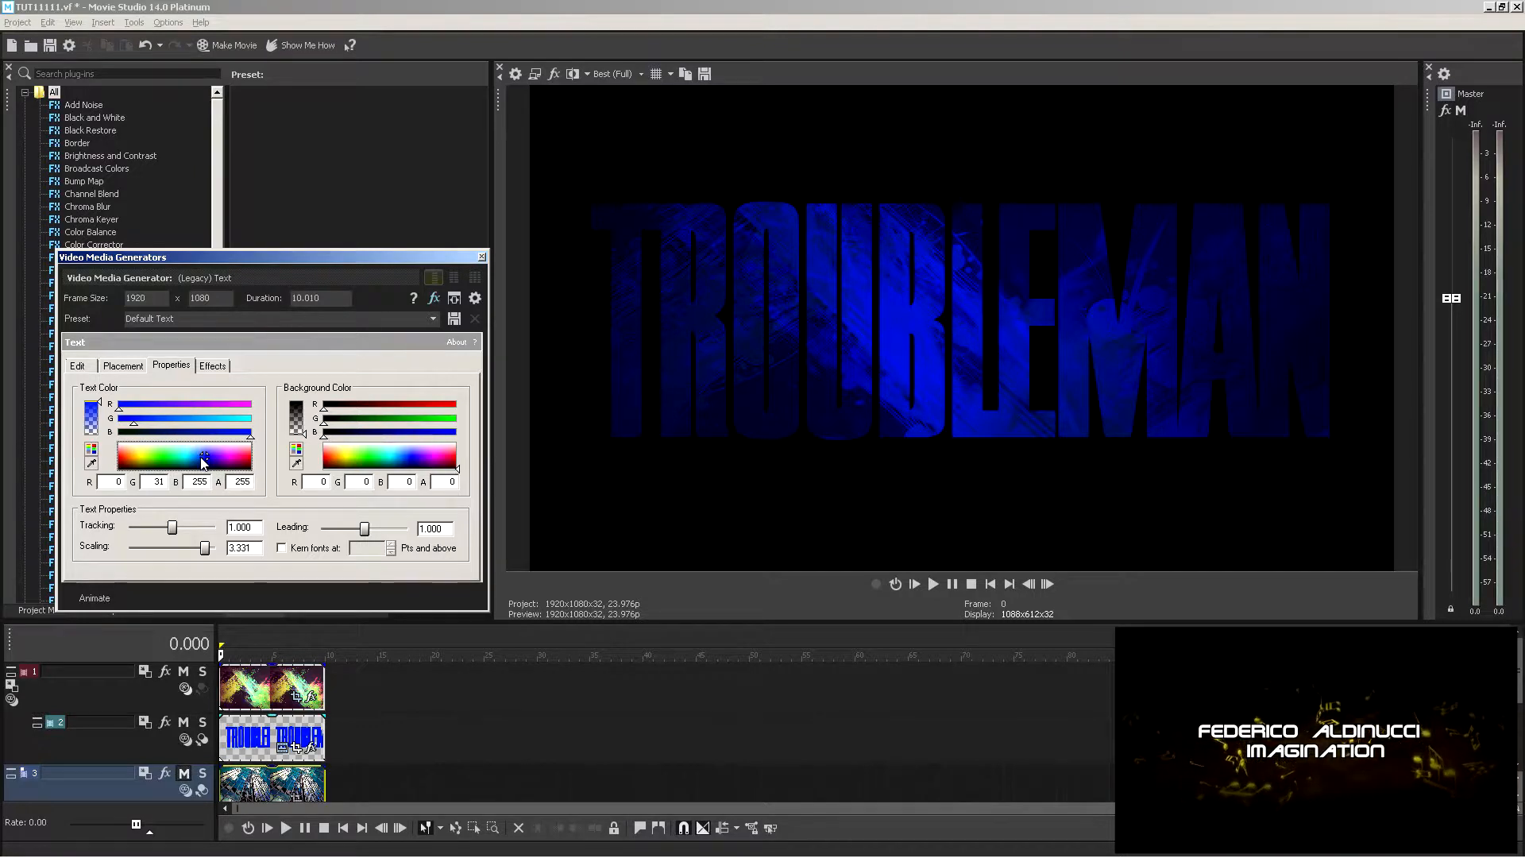
pyautogui.click(165, 454)
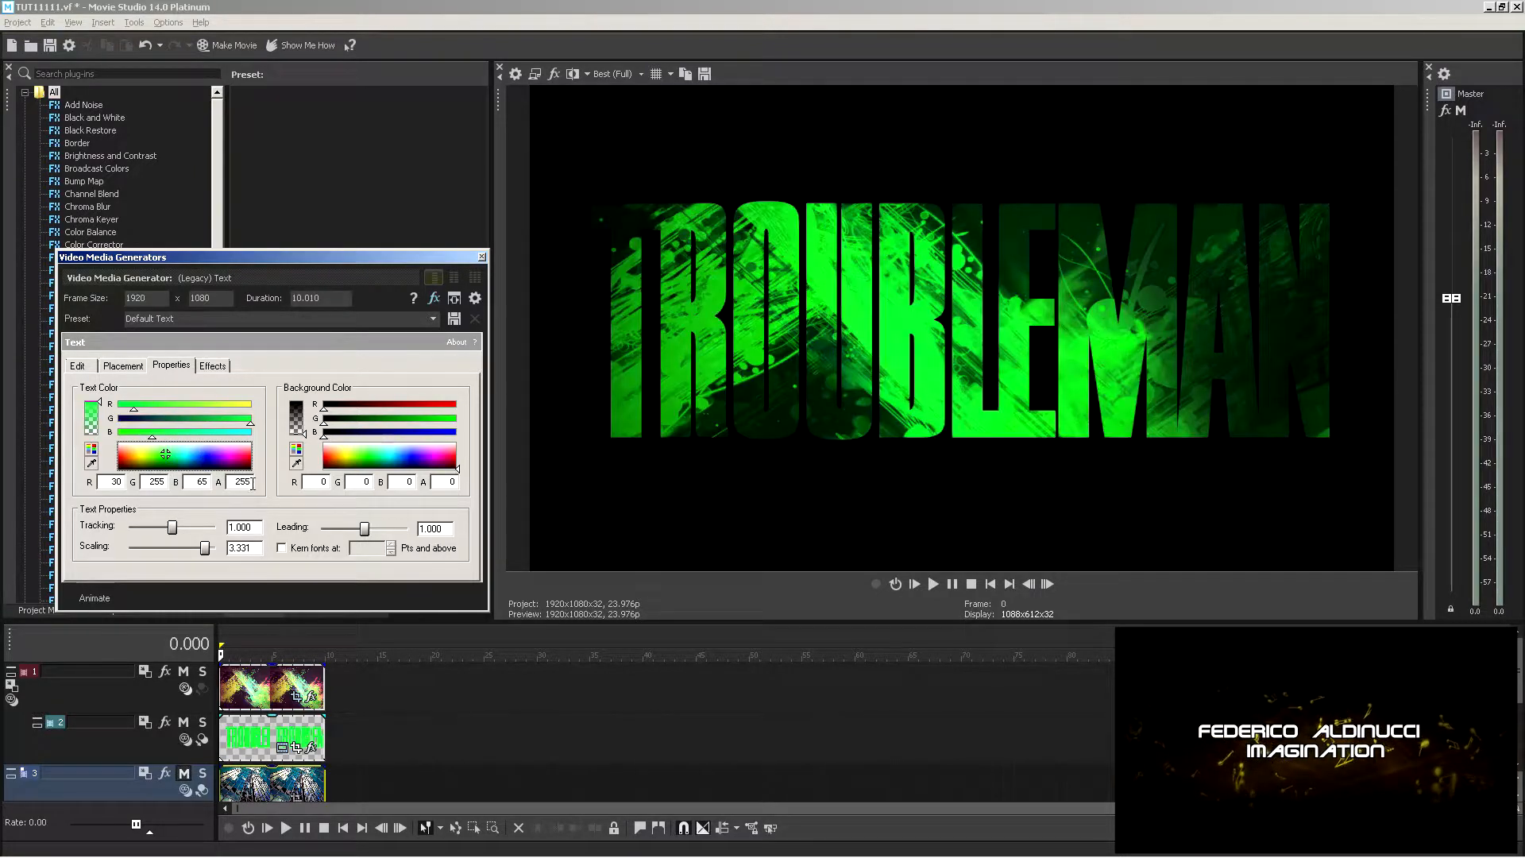
pyautogui.click(118, 451)
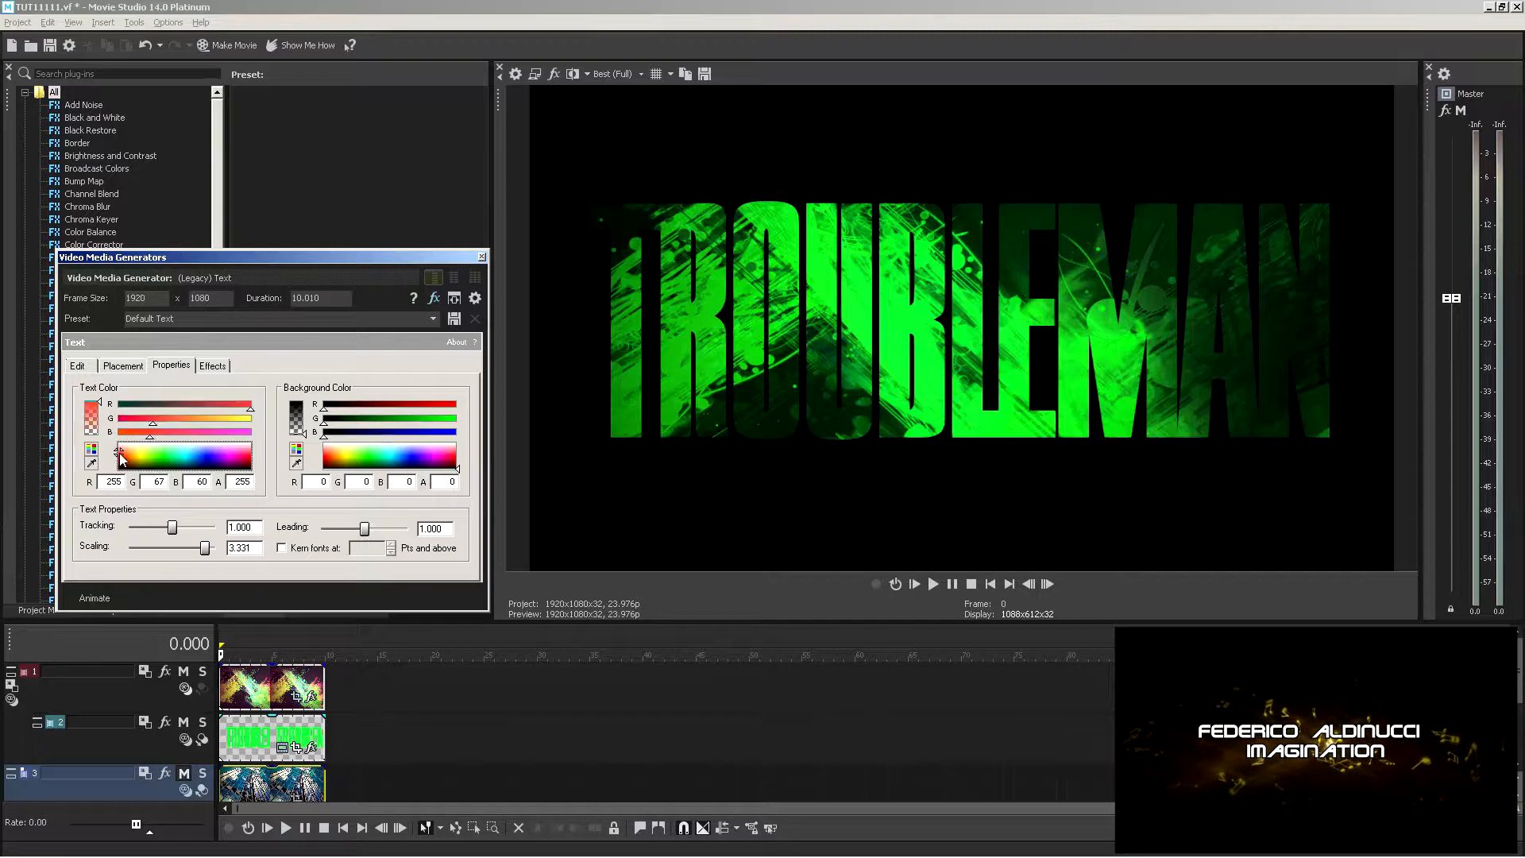
pyautogui.click(137, 454)
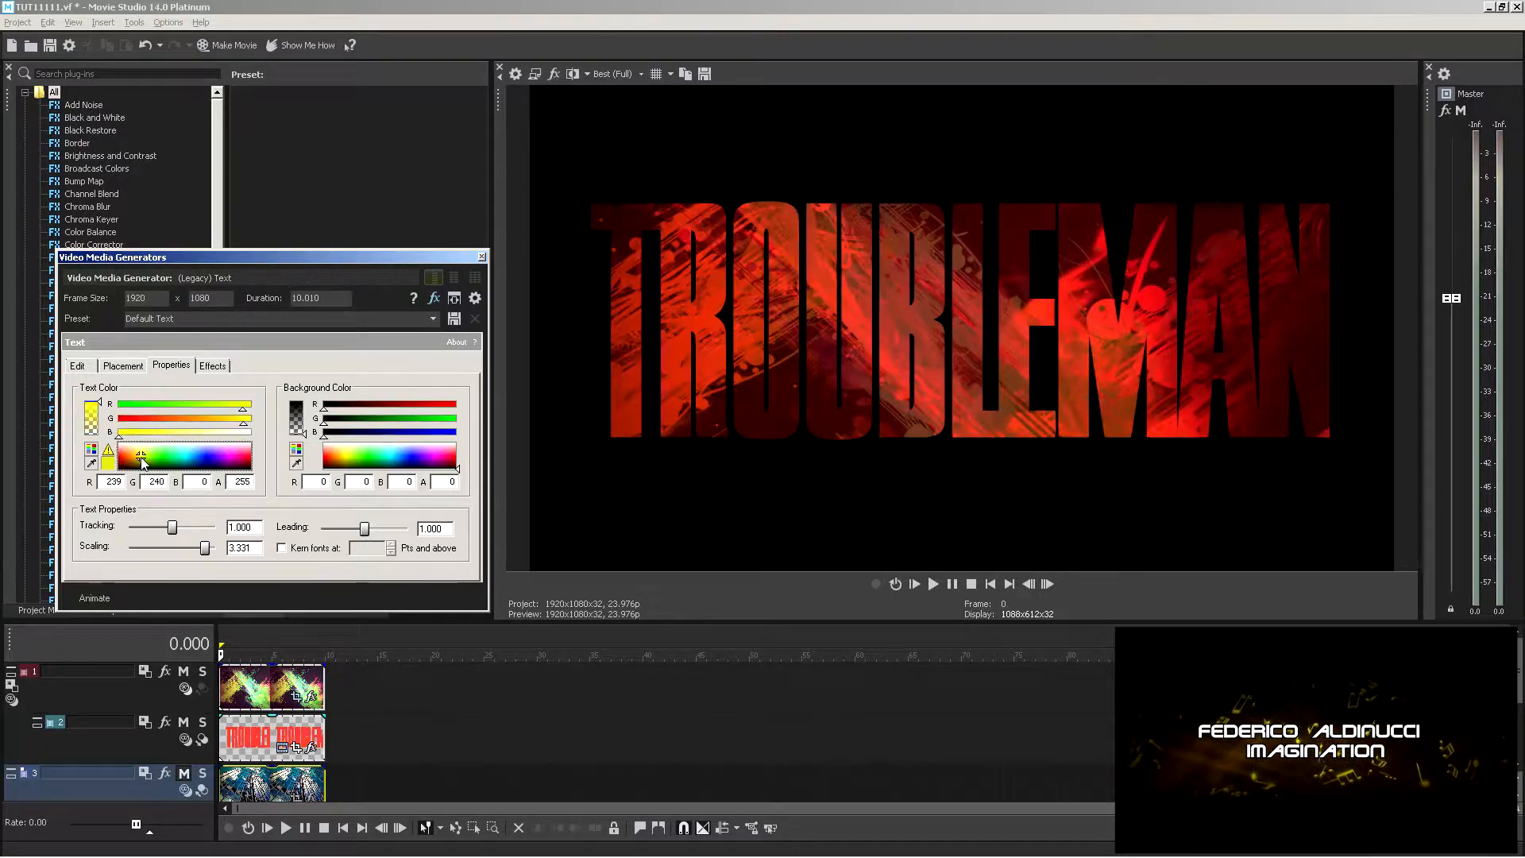
pyautogui.click(139, 458)
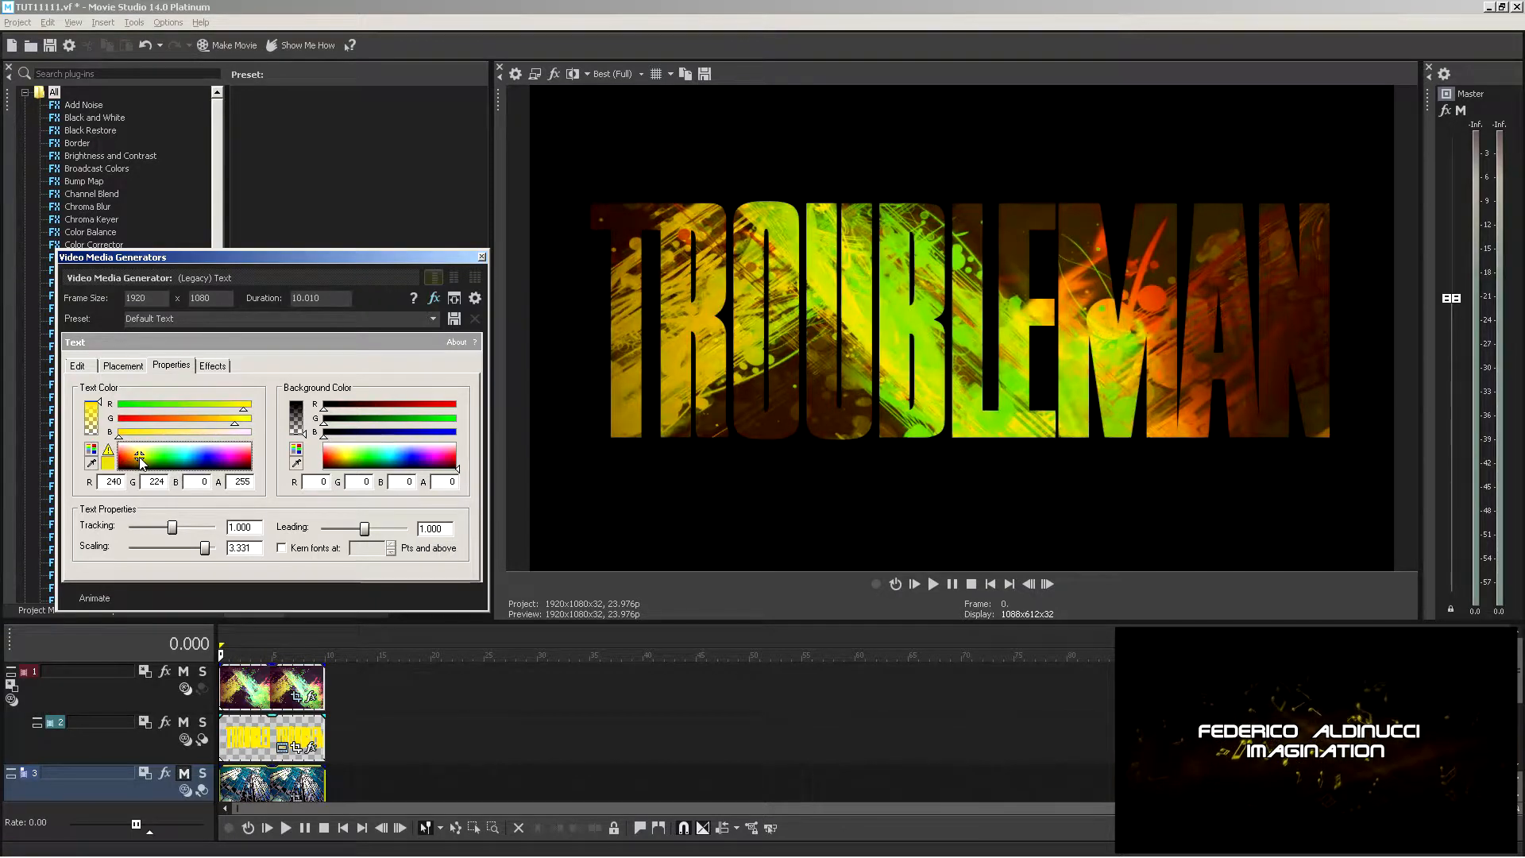
pyautogui.click(233, 453)
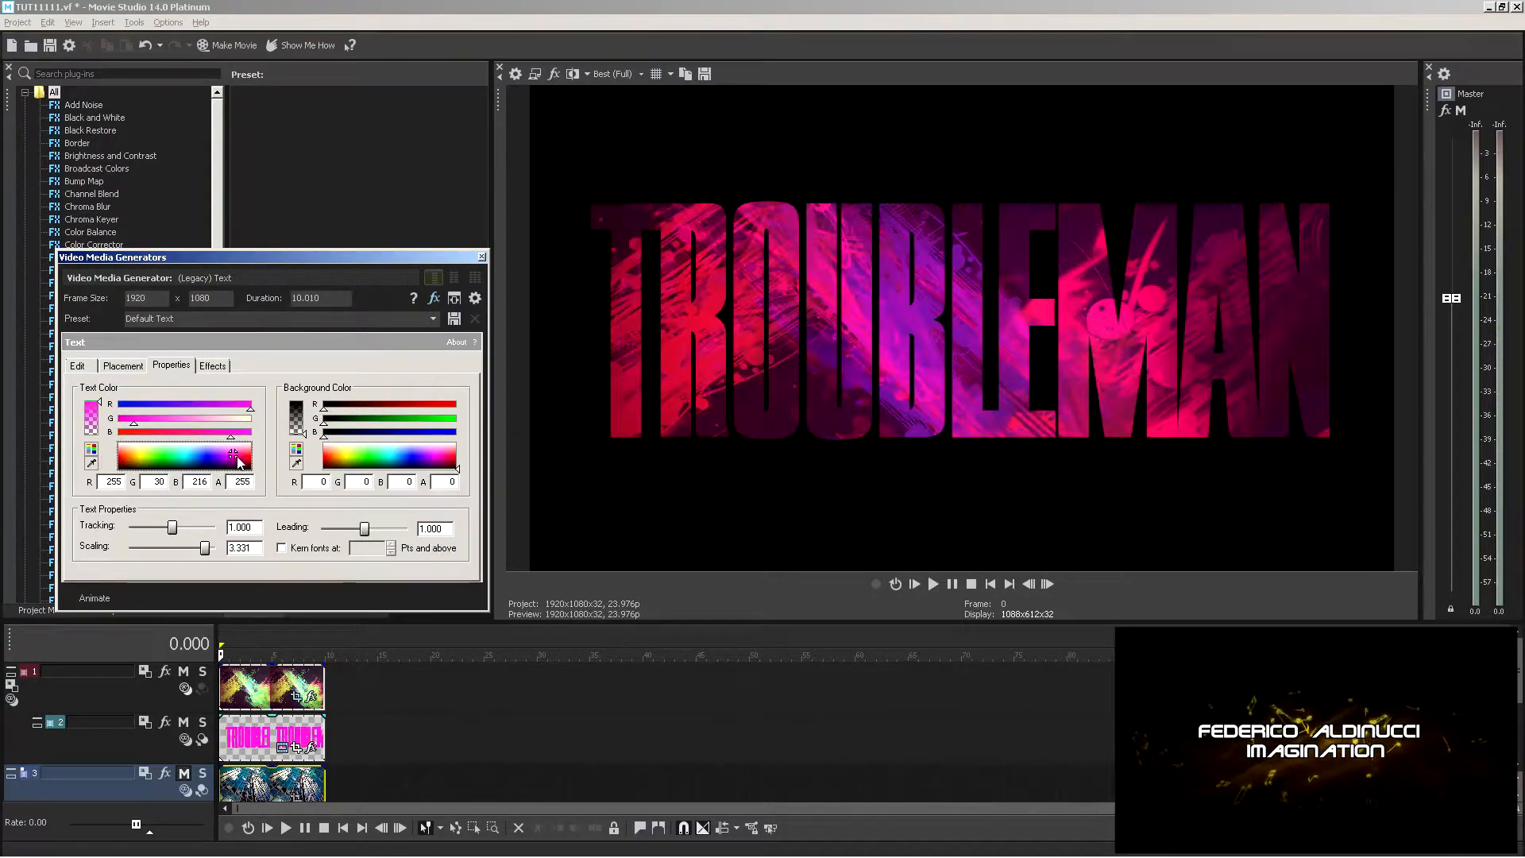
pyautogui.click(248, 458)
pyautogui.click(250, 457)
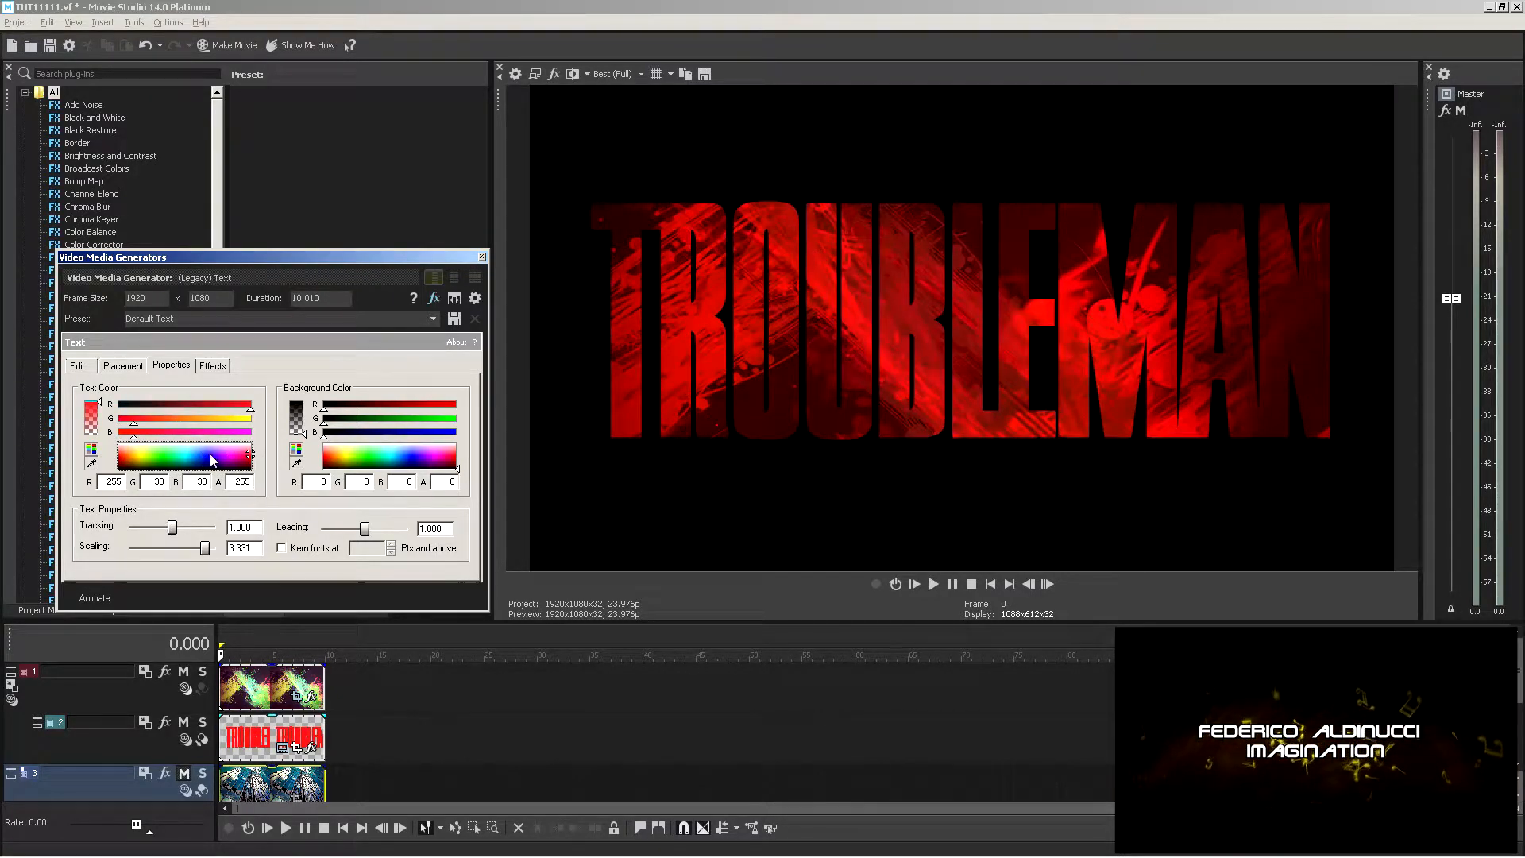
pyautogui.click(209, 464)
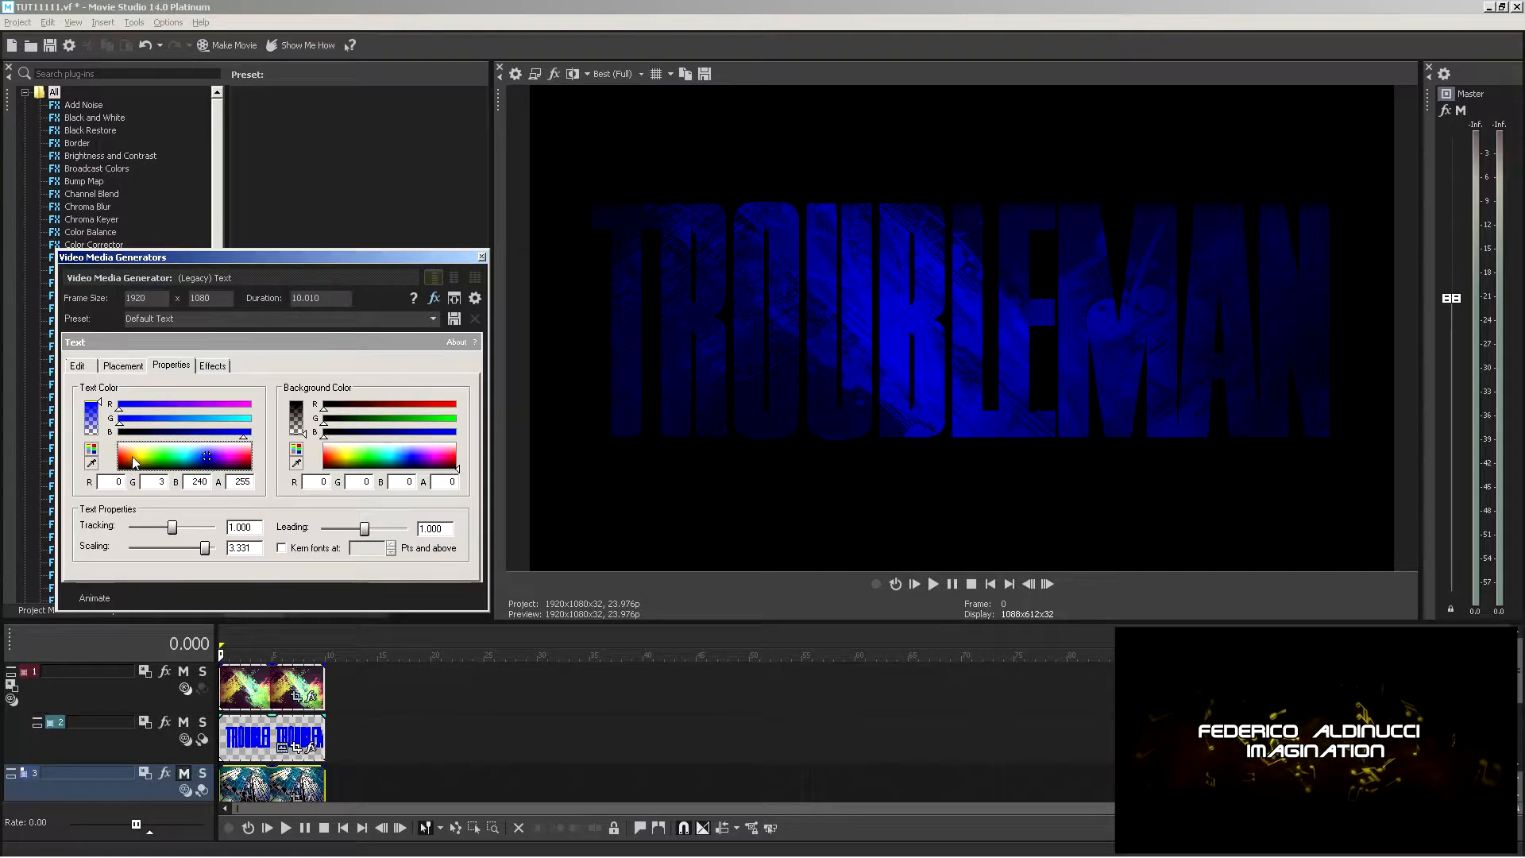
pyautogui.click(158, 459)
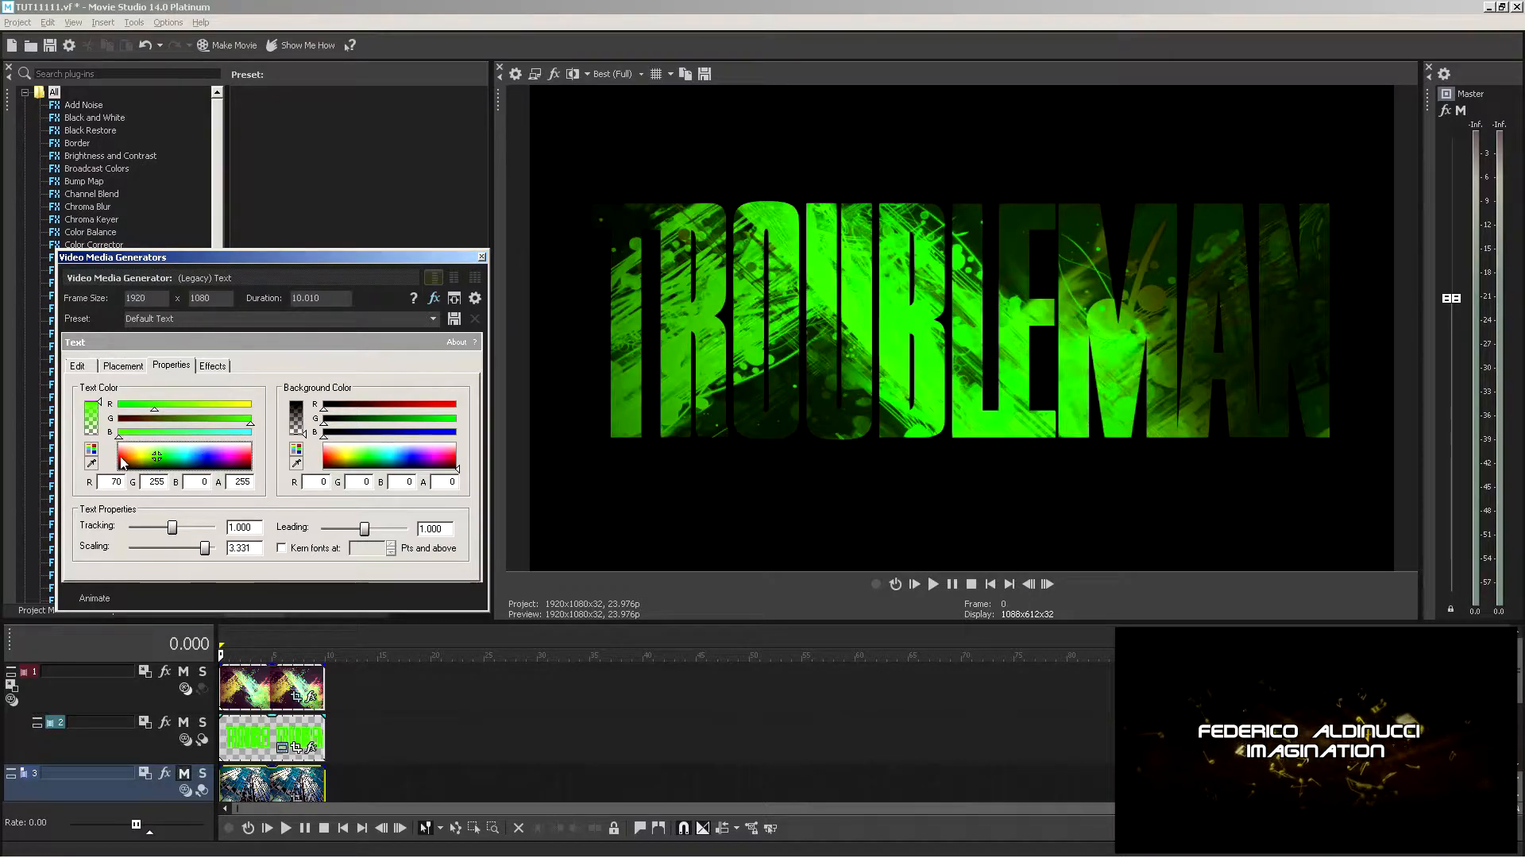
pyautogui.click(121, 459)
pyautogui.moveTo(119, 452); pyautogui.dragTo(117, 429)
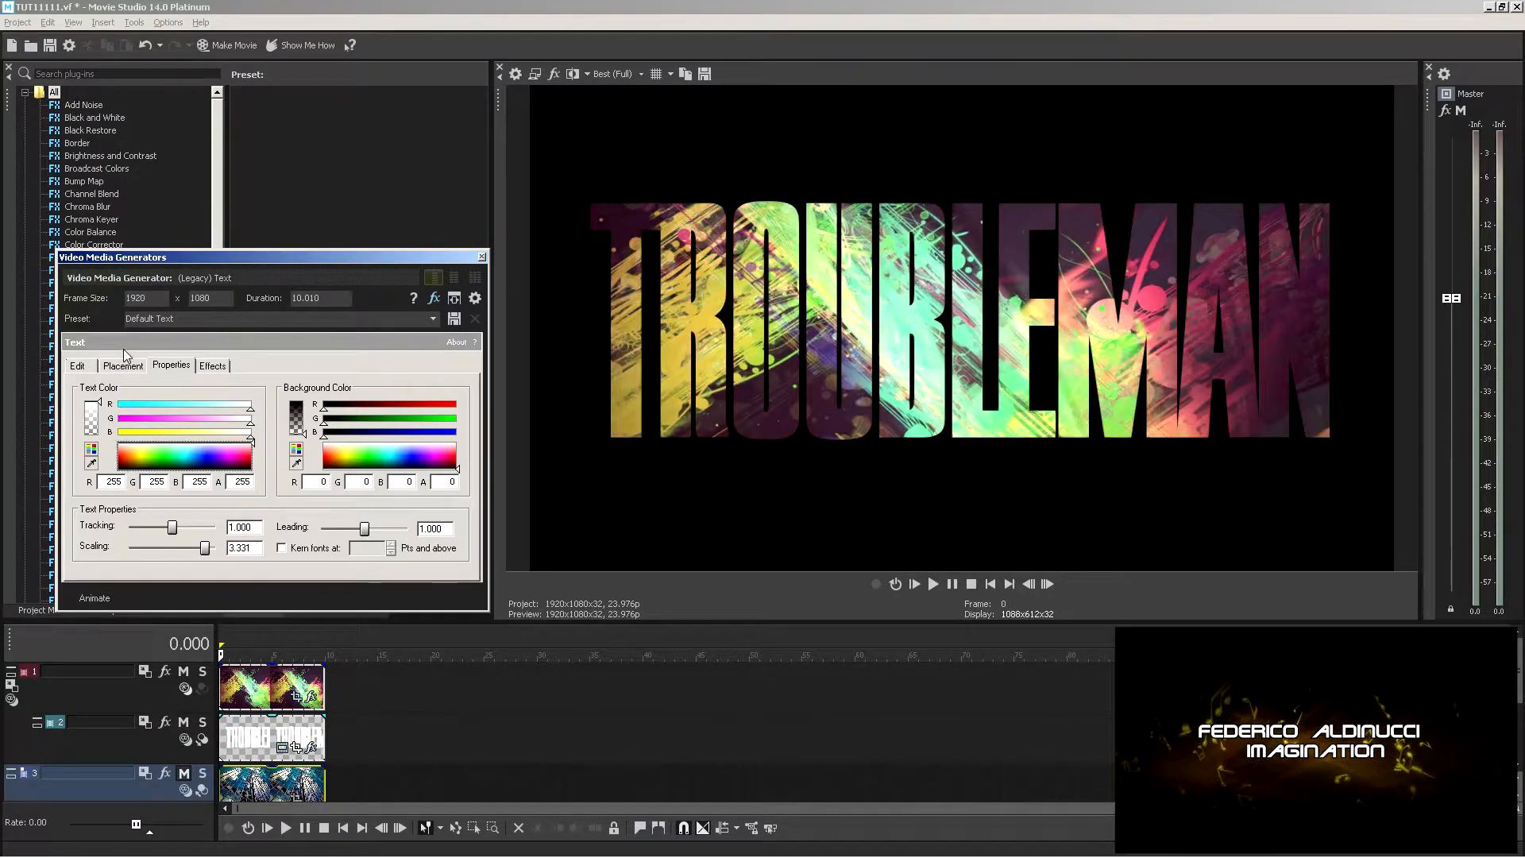
# Try black and dark green as the title's text colour, ending back on white at 255, 255, 255
pyautogui.click(120, 468)
pyautogui.click(120, 470)
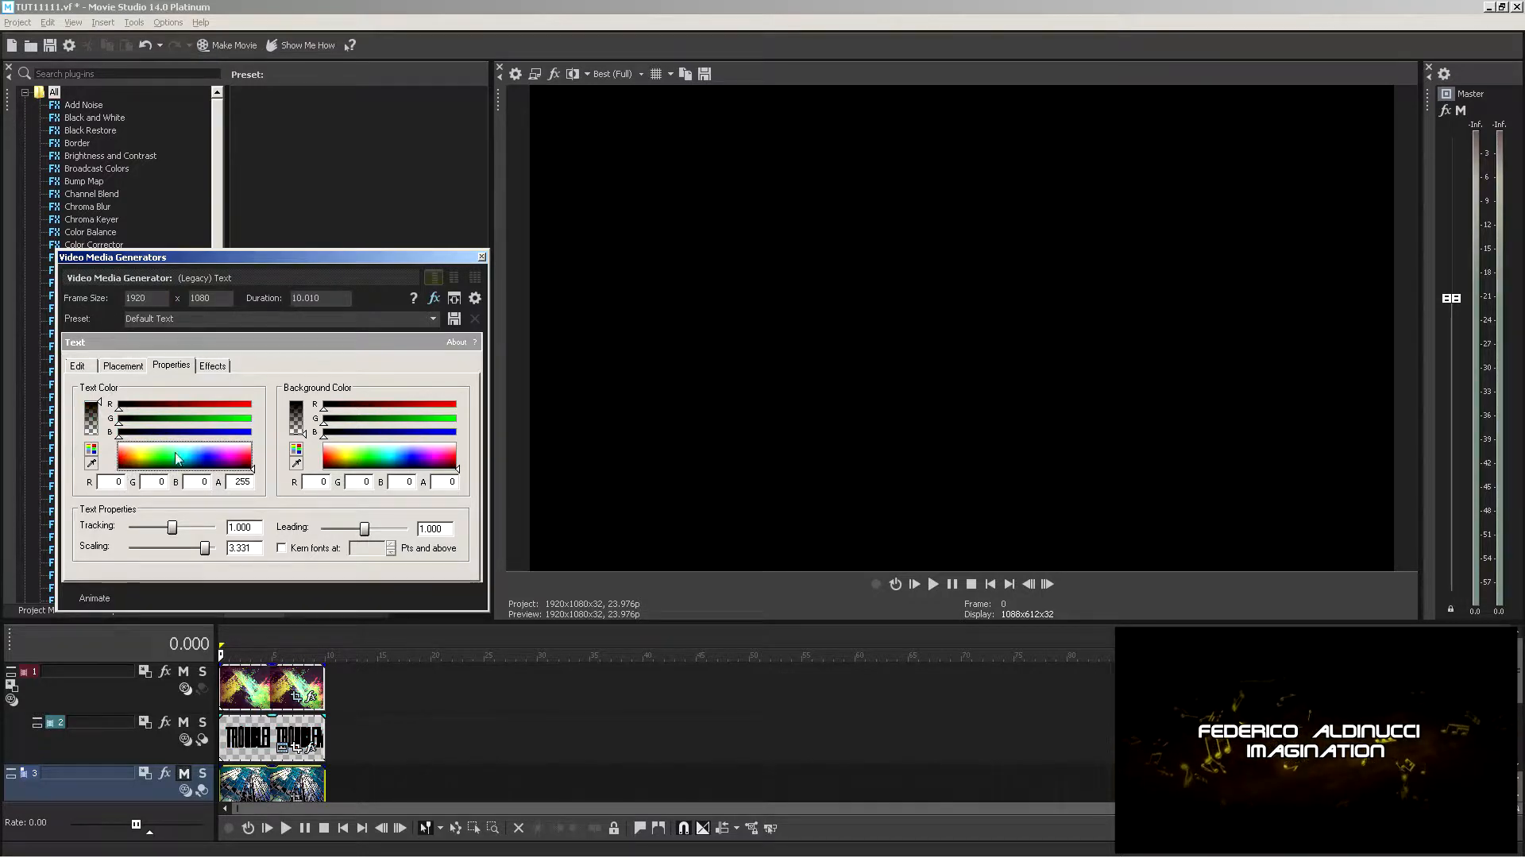
pyautogui.click(156, 458)
pyautogui.click(157, 463)
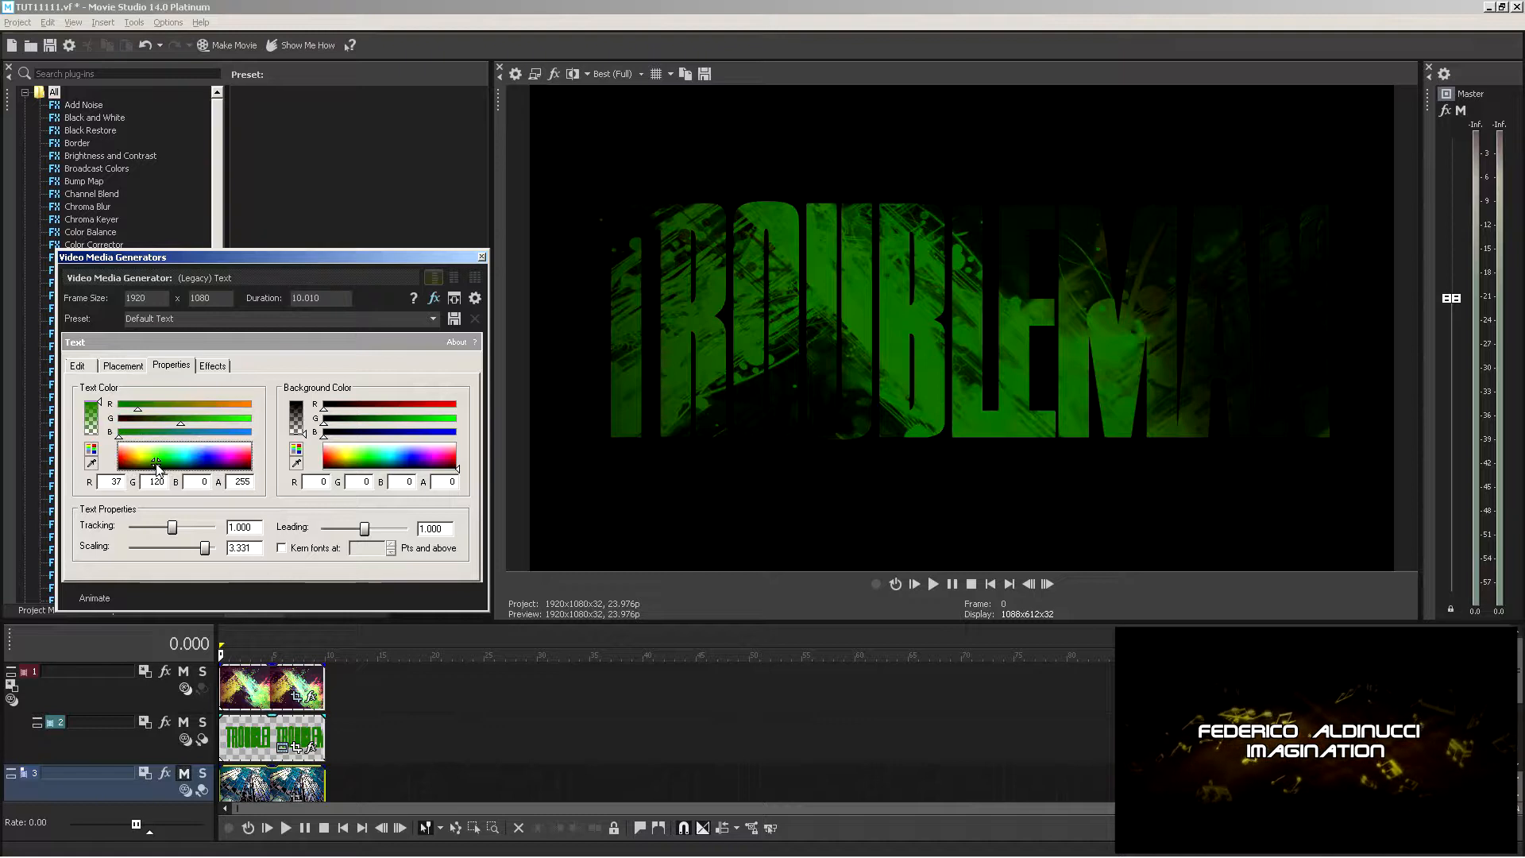
pyautogui.click(157, 470)
pyautogui.moveTo(157, 476); pyautogui.dragTo(108, 431)
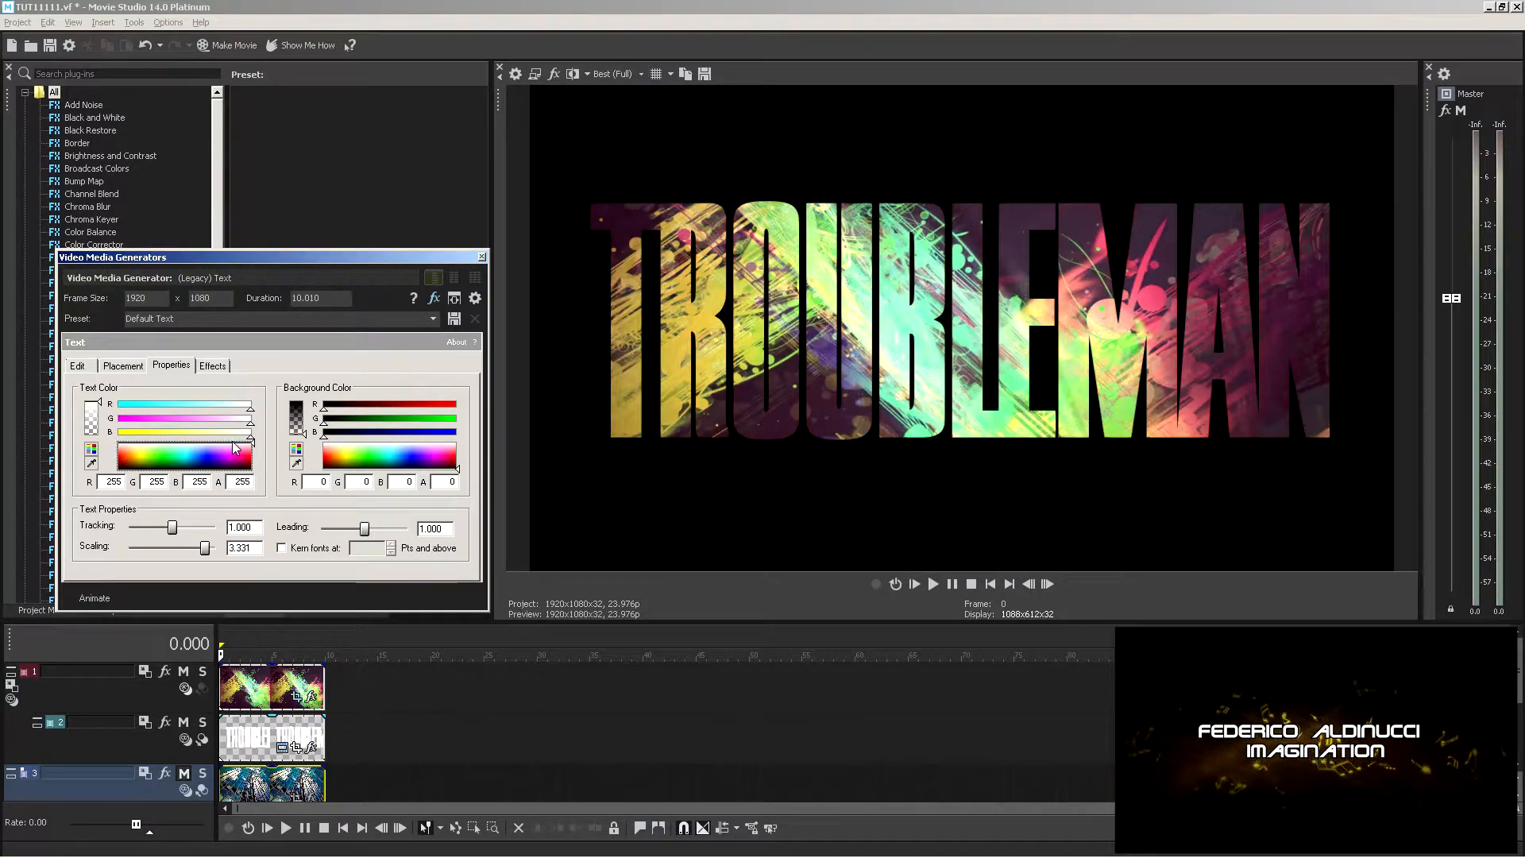
# Widen the title's letter spacing by setting the text tracking to 1.055
pyautogui.click(212, 367)
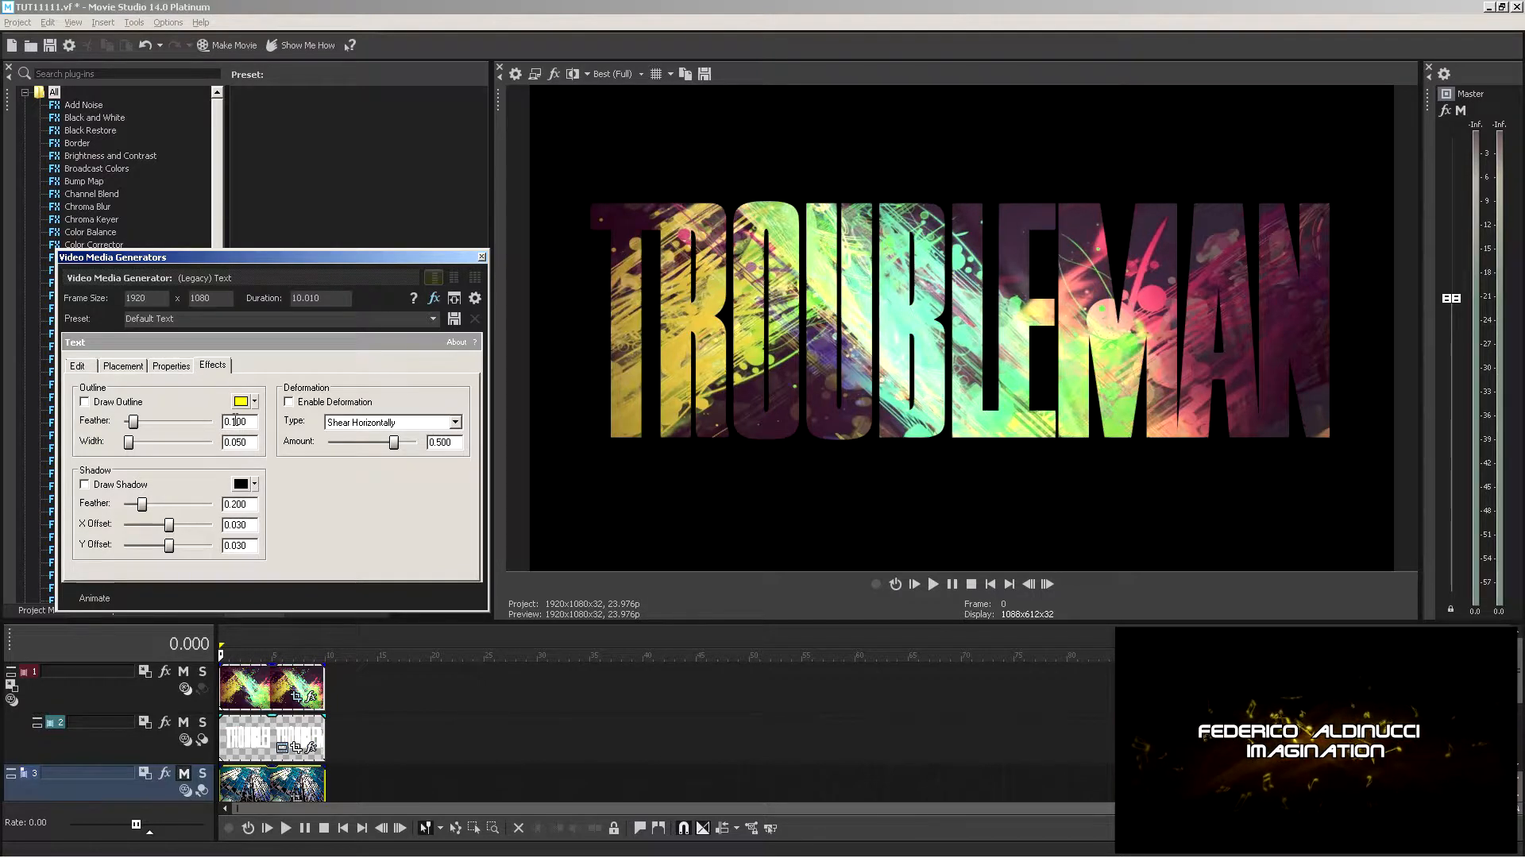
pyautogui.click(162, 366)
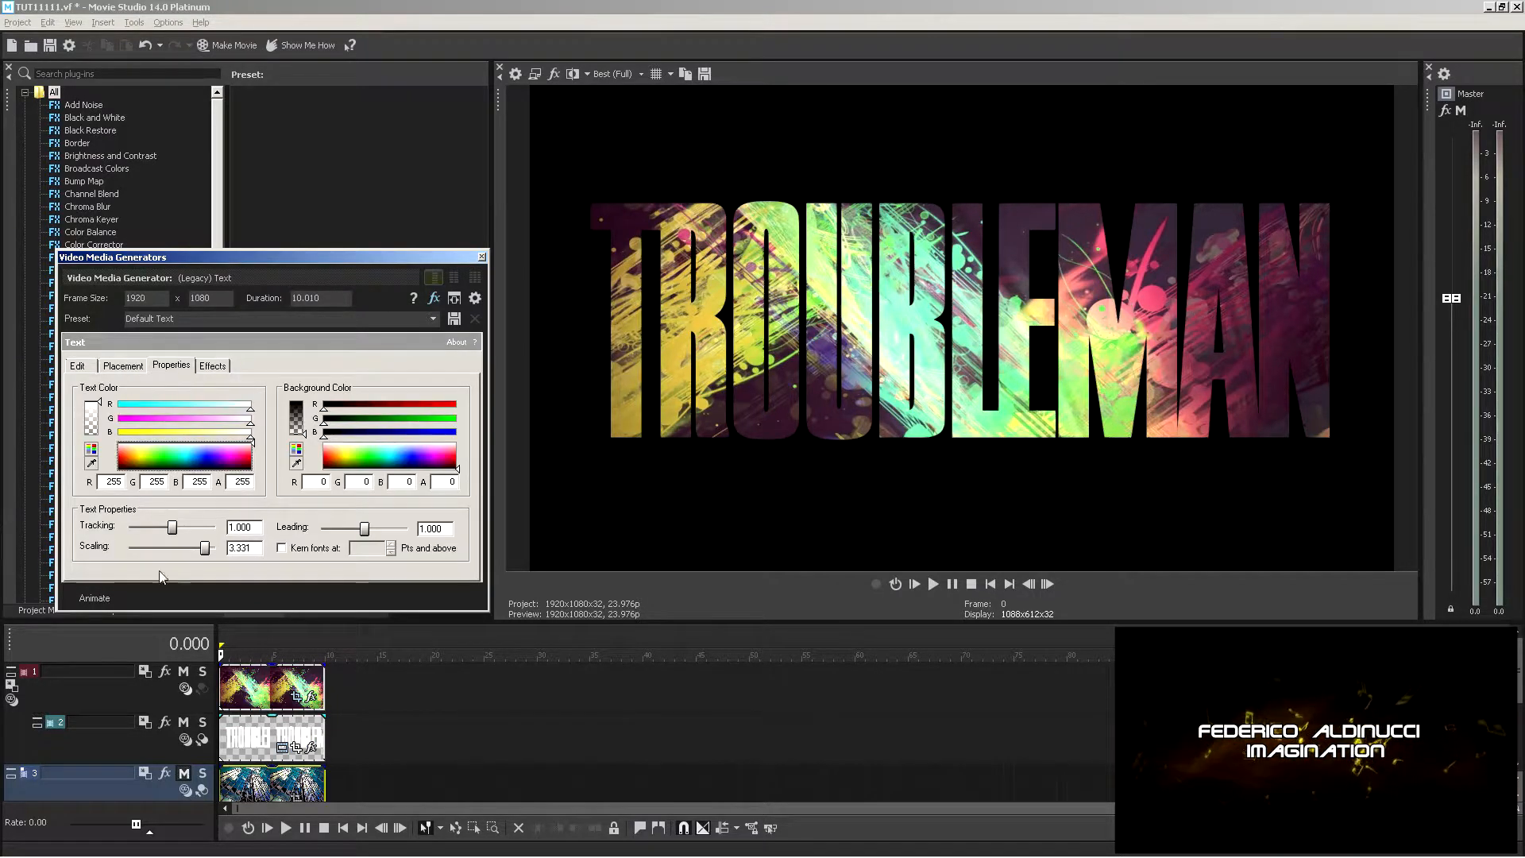
pyautogui.moveTo(171, 529); pyautogui.dragTo(174, 533)
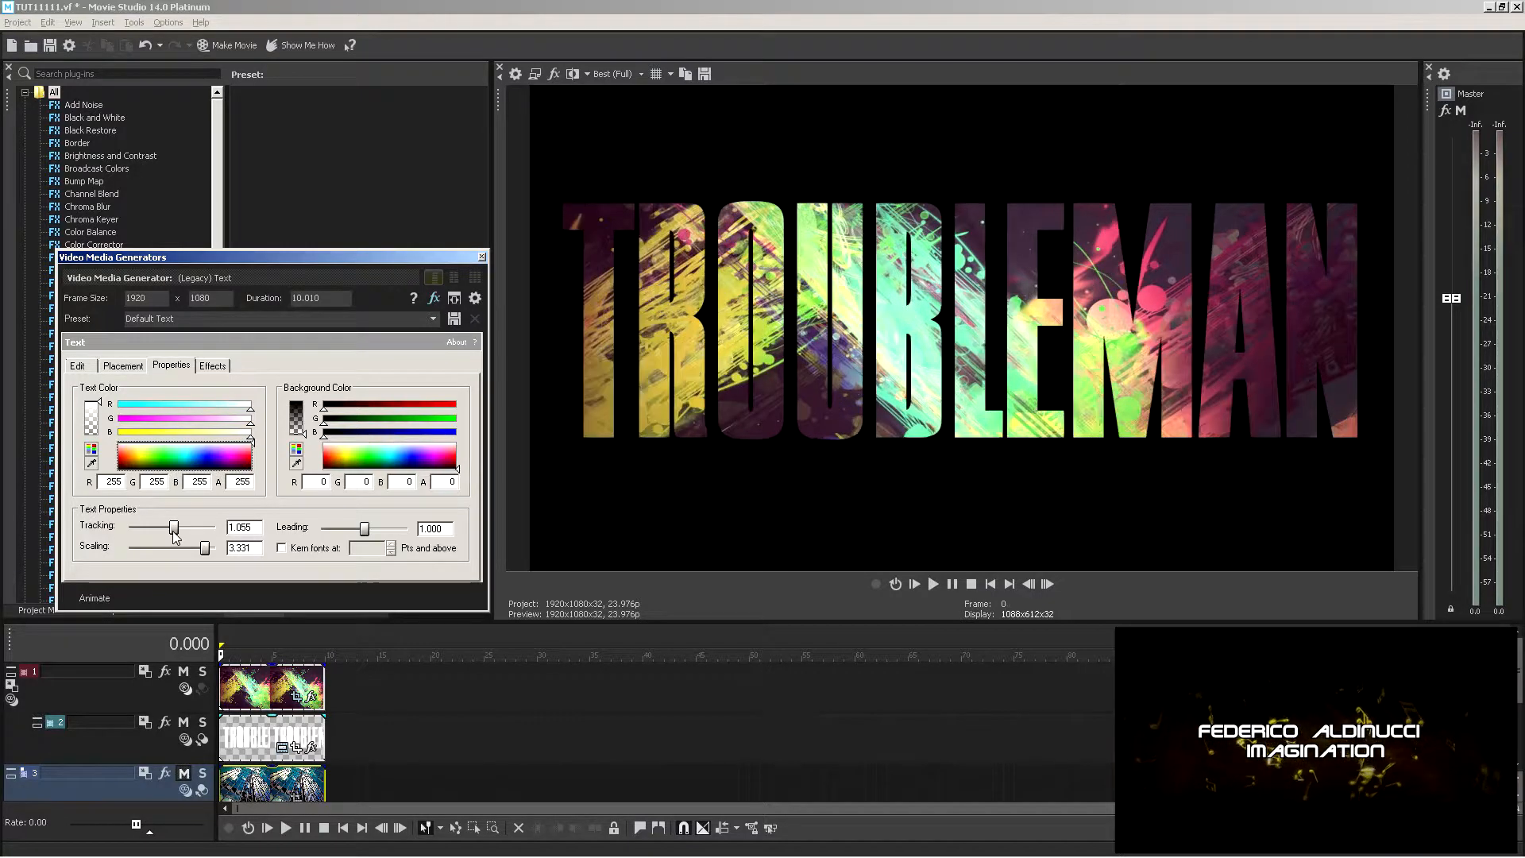
# Enable a red outline with RGB 255, 0, 0 around the title and unmute the background clip's track 3
pyautogui.click(212, 365)
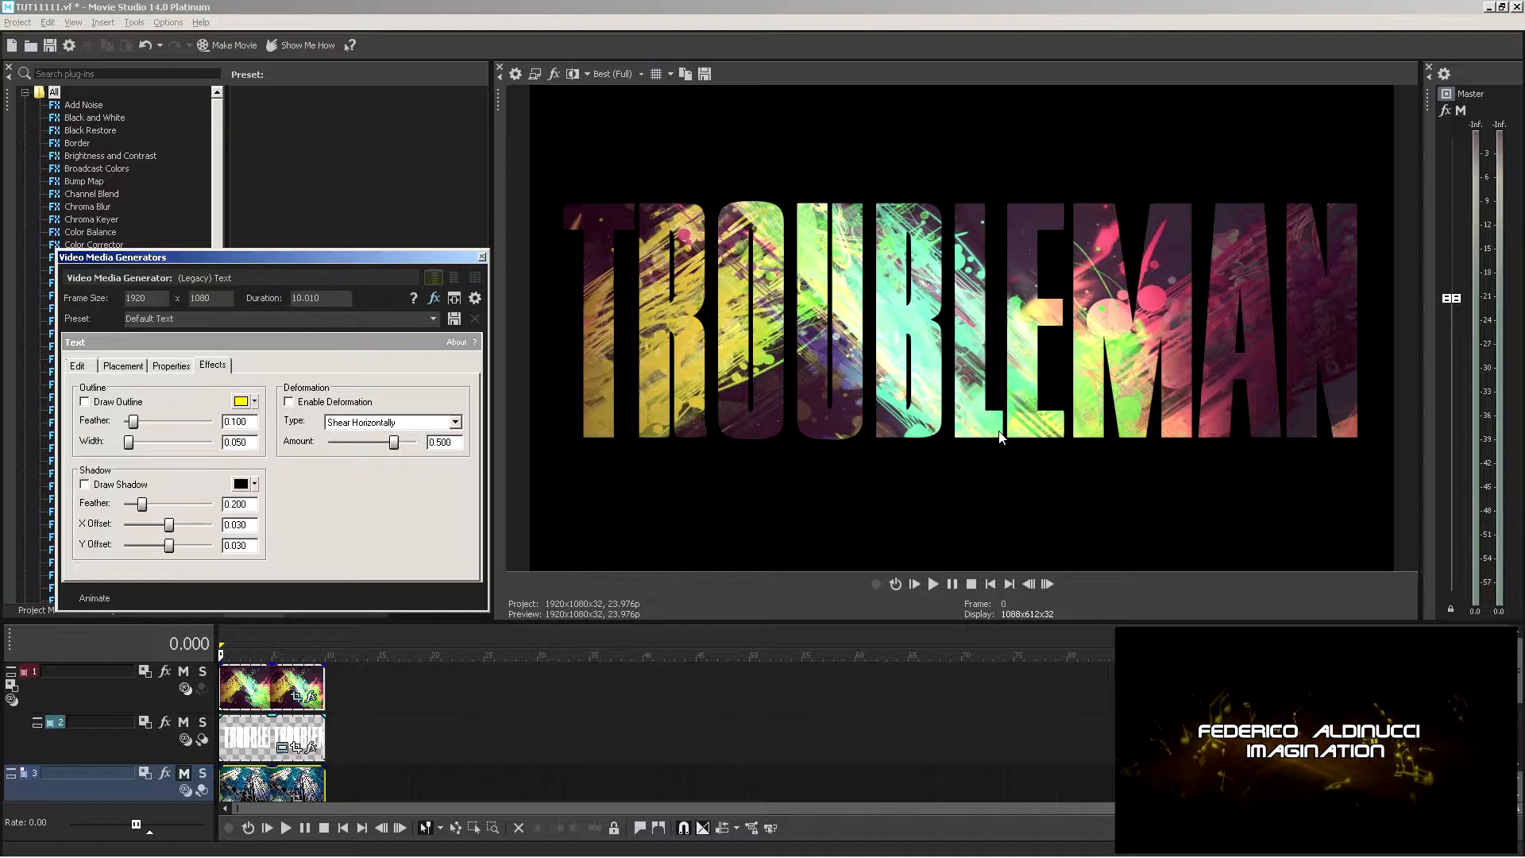
pyautogui.click(85, 402)
pyautogui.click(255, 402)
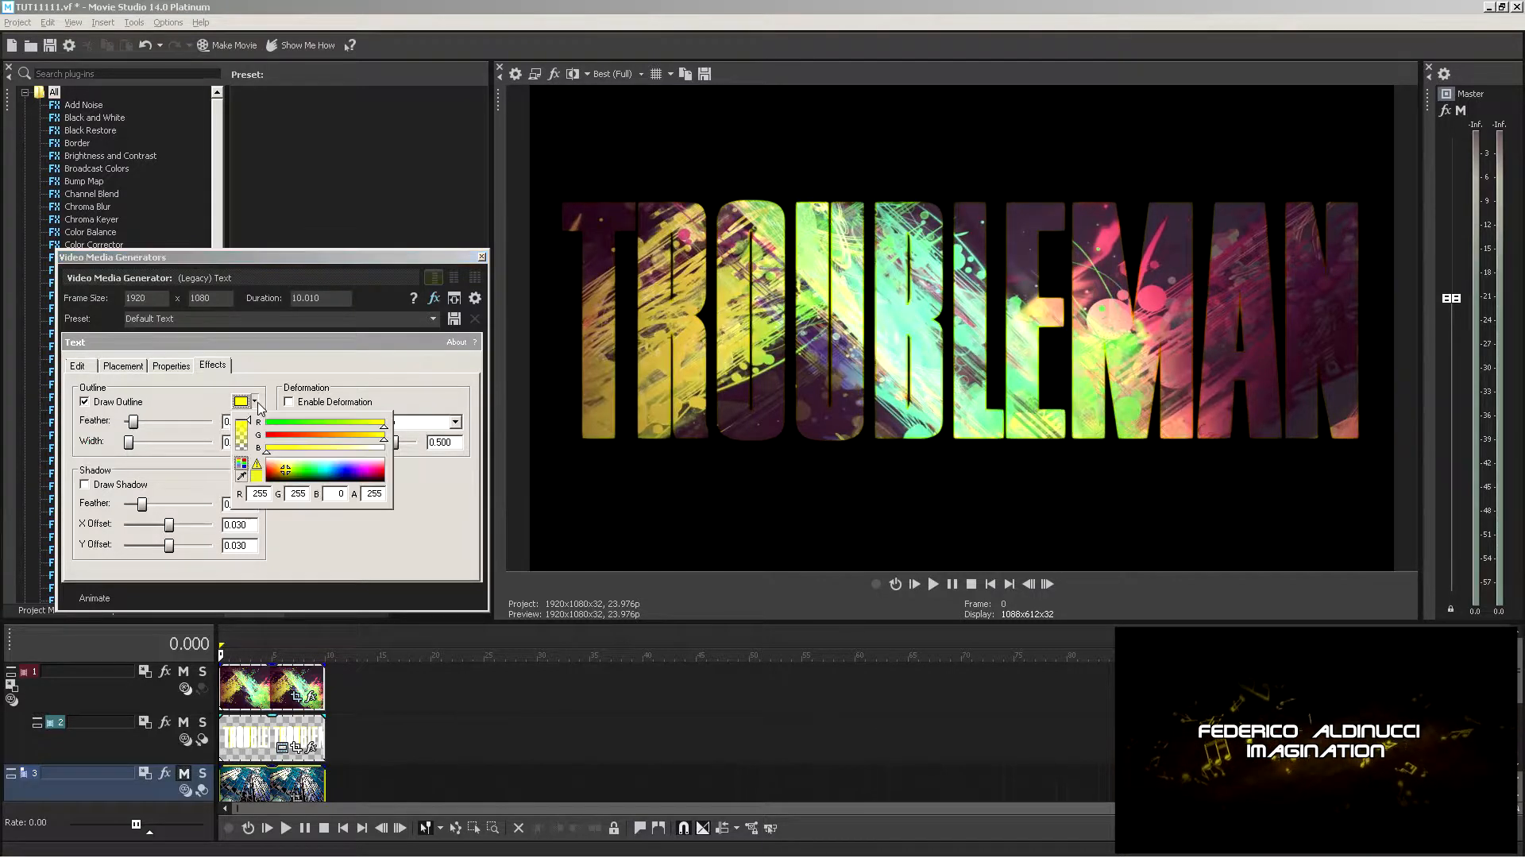
pyautogui.moveTo(274, 473); pyautogui.dragTo(260, 474)
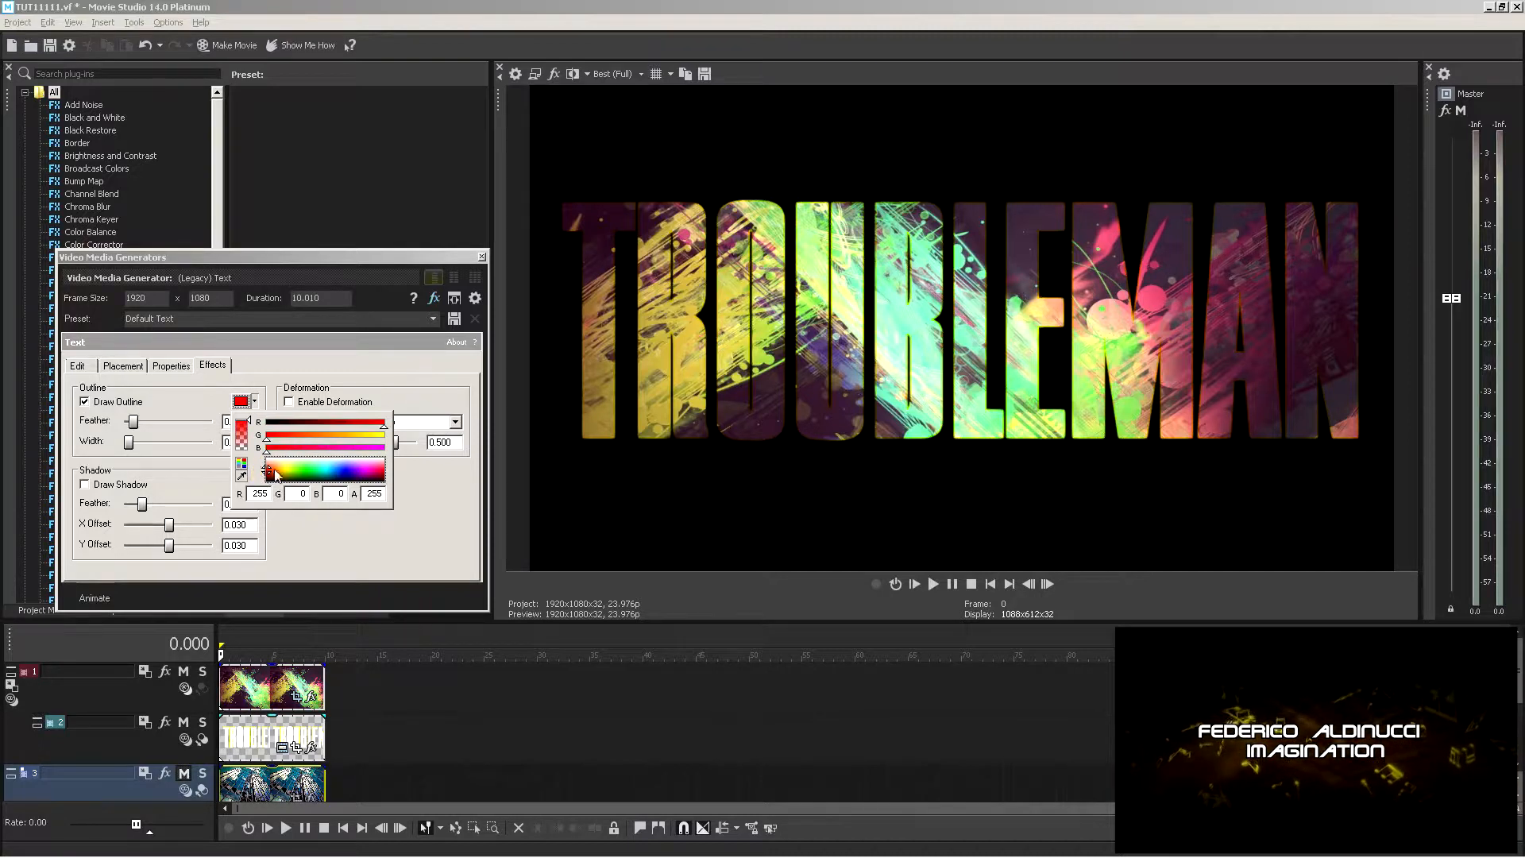
pyautogui.click(339, 576)
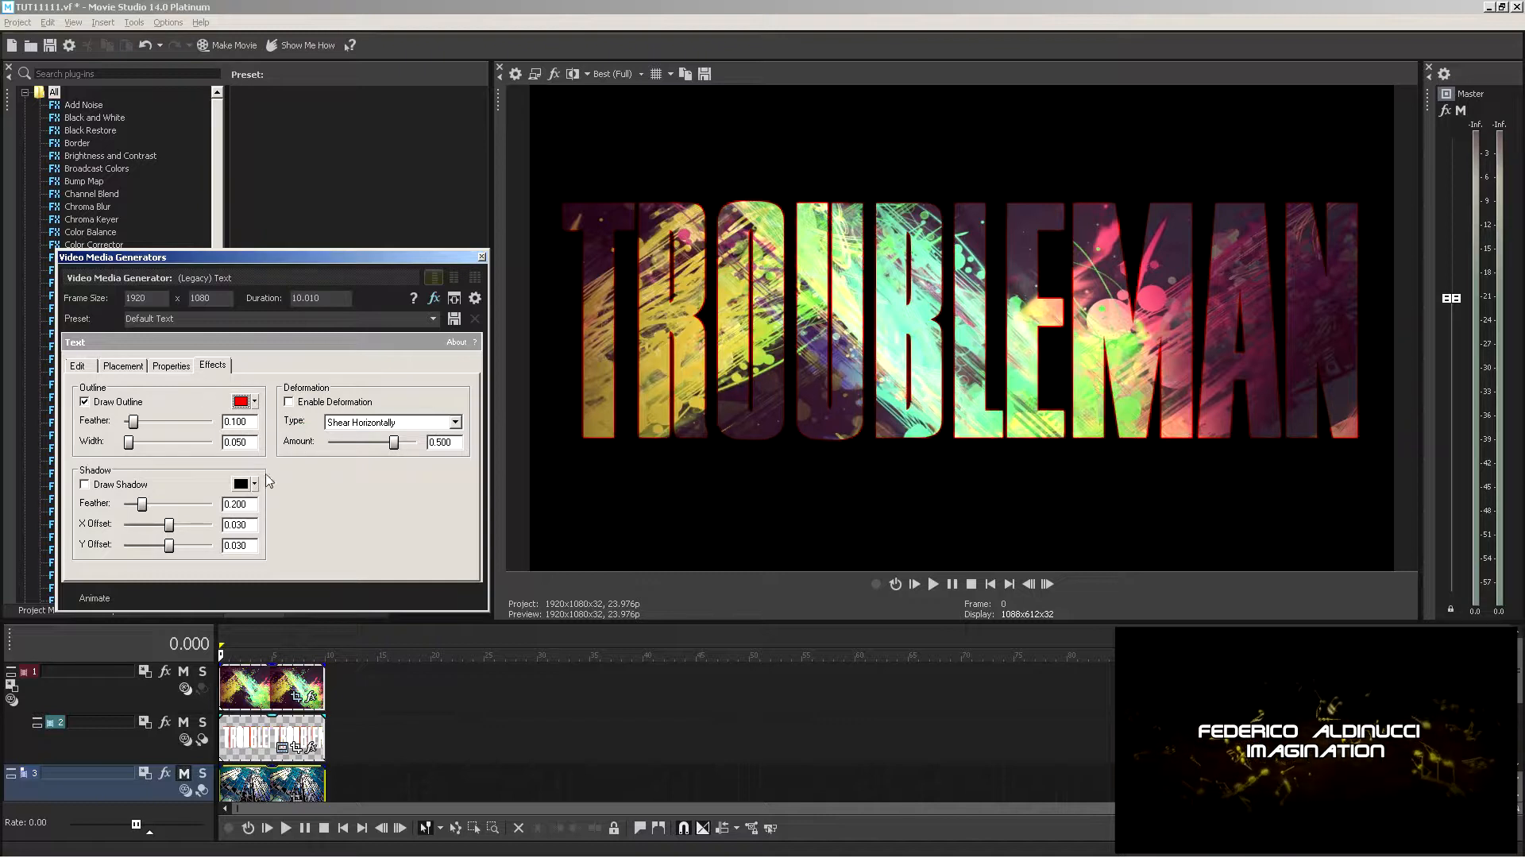
pyautogui.click(184, 774)
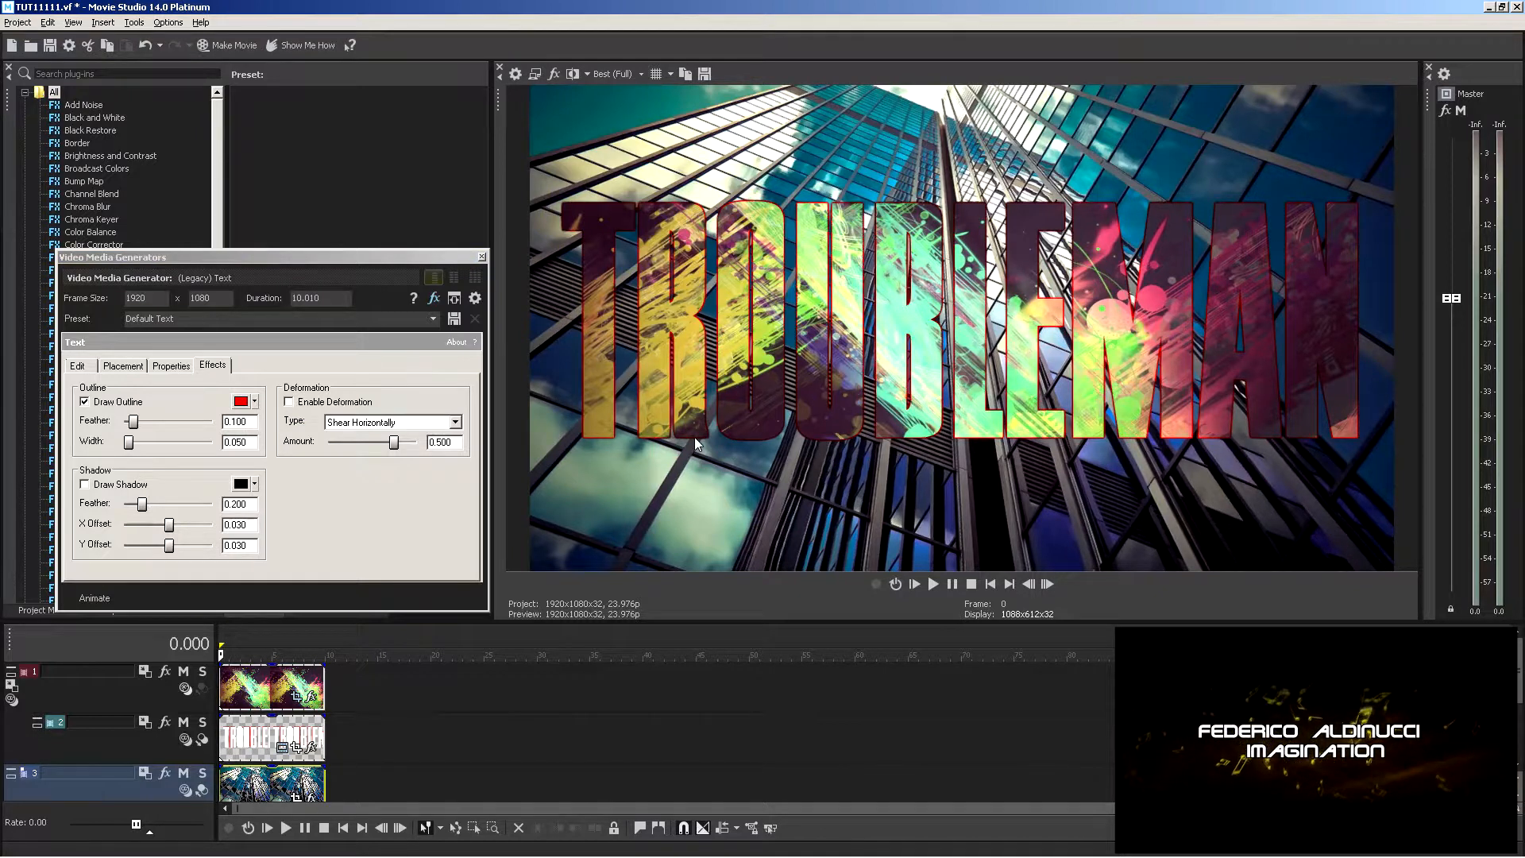
# Test blue, green and black text colours against the skyscraper background, returning the title to white
pyautogui.click(169, 366)
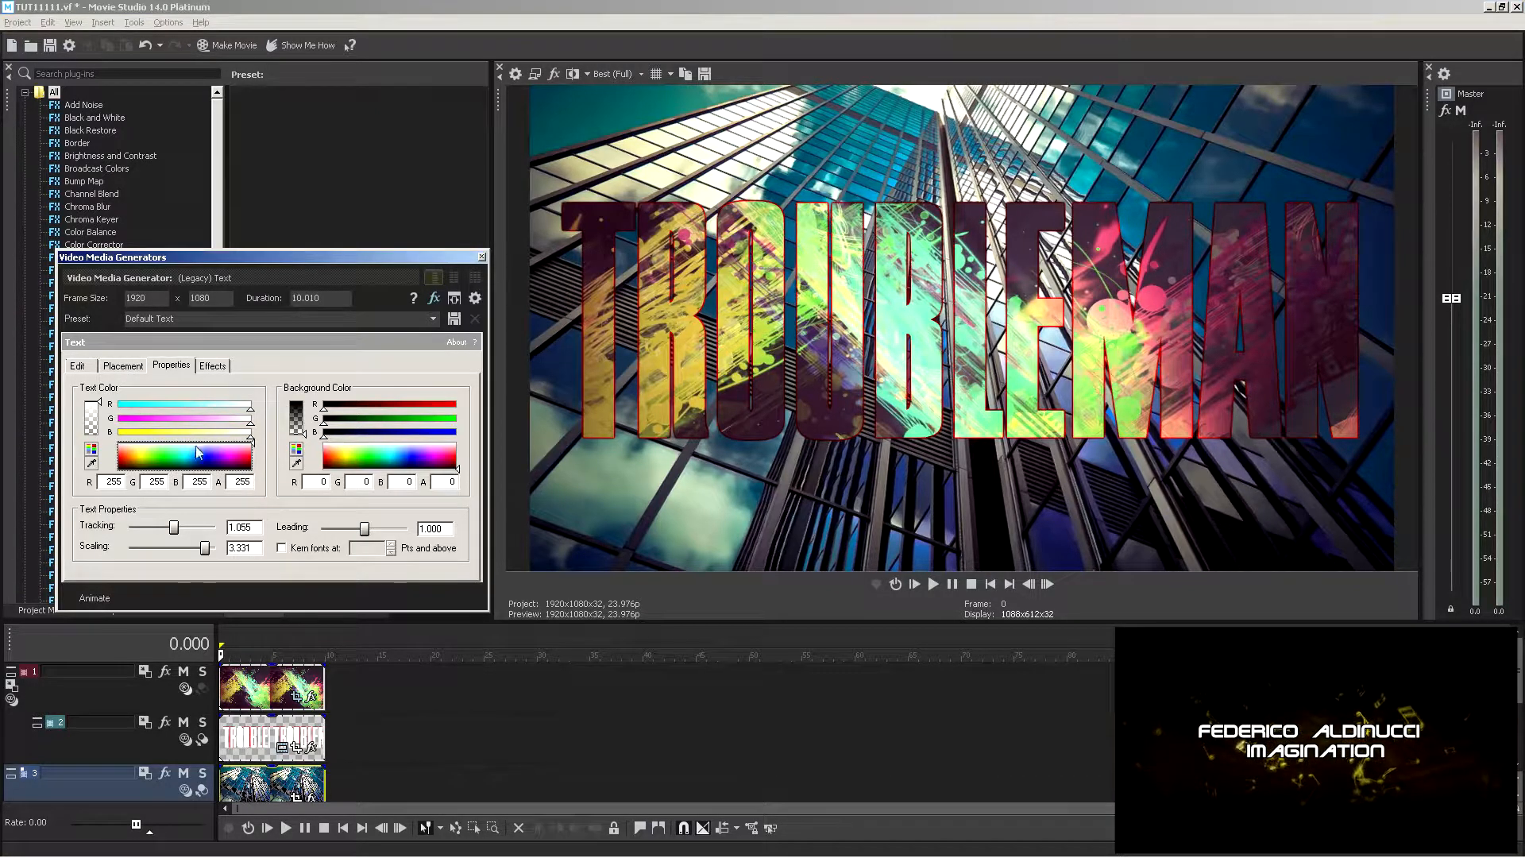
pyautogui.click(216, 467)
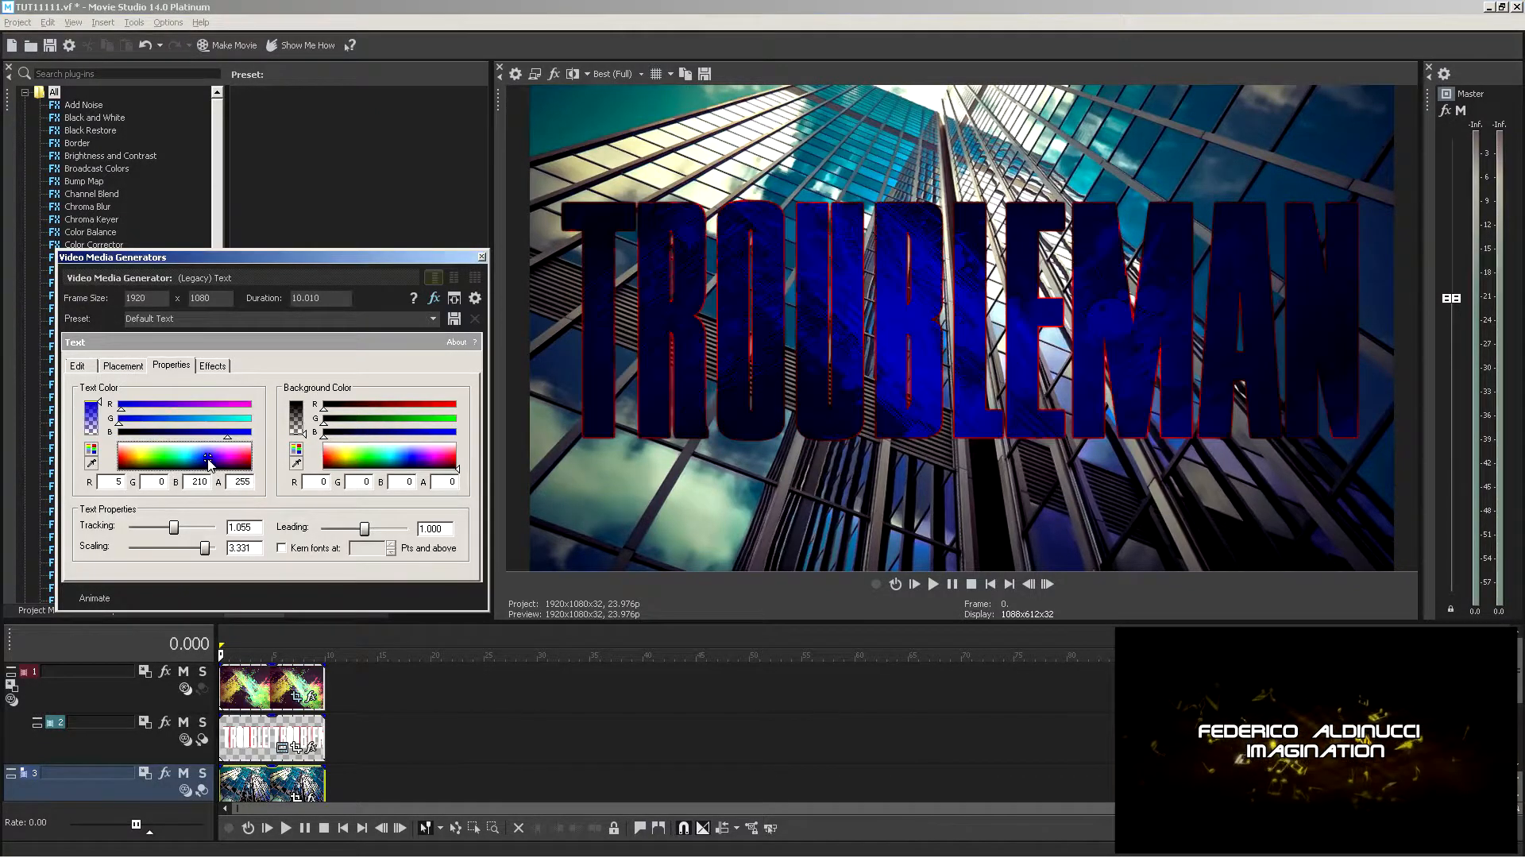
pyautogui.click(162, 459)
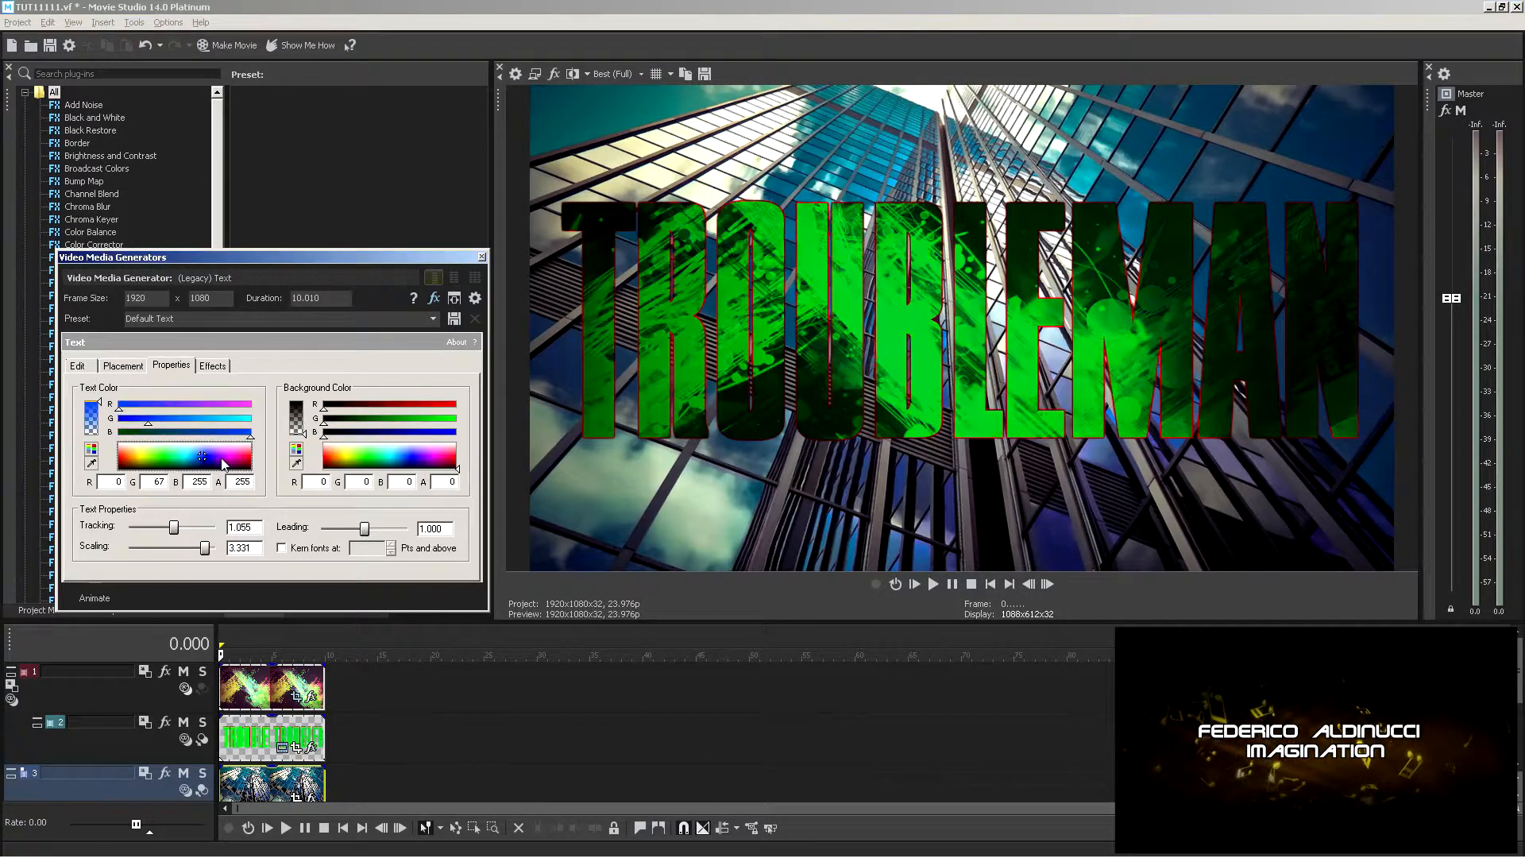
pyautogui.click(236, 458)
pyautogui.moveTo(245, 463)
pyautogui.mouseDown()
pyautogui.moveTo(204, 462)
pyautogui.moveTo(199, 485)
pyautogui.mouseUp()
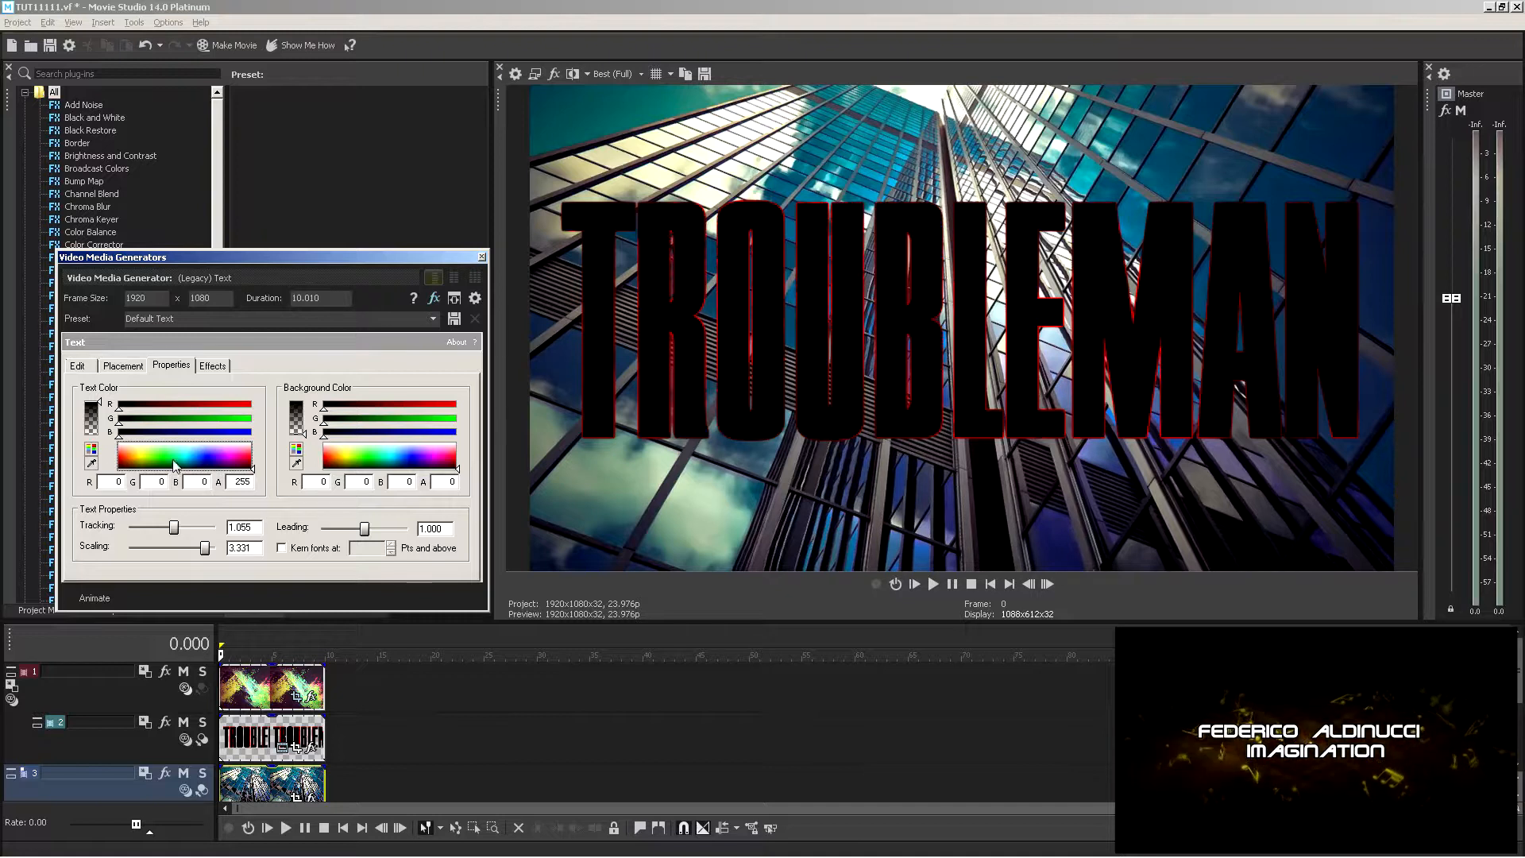
pyautogui.moveTo(128, 463); pyautogui.dragTo(127, 421)
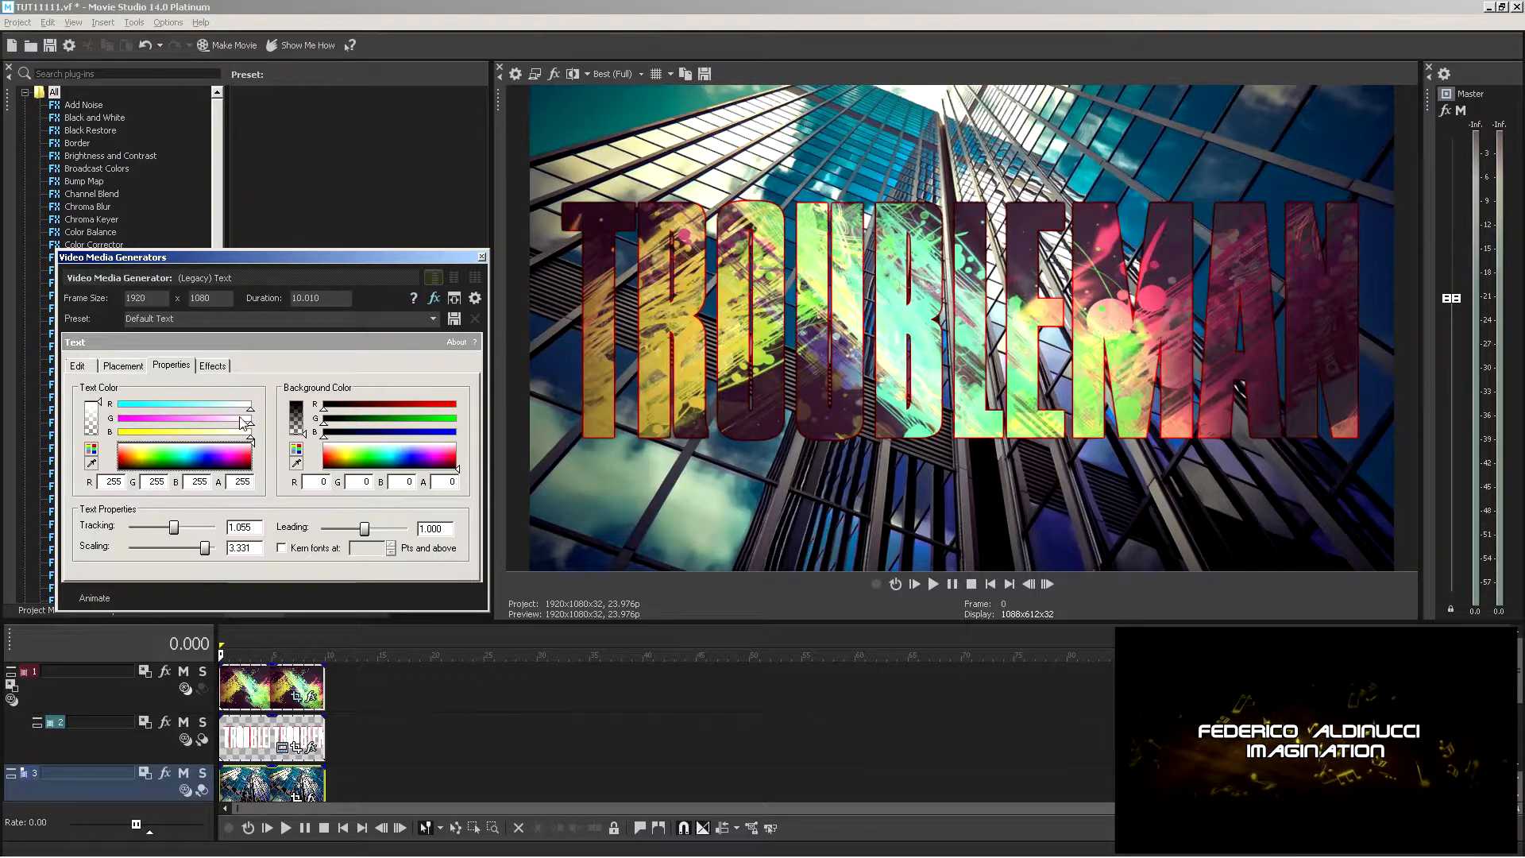
# Set the title outline's feather to 0.000 and its width to 0.290
pyautogui.click(215, 366)
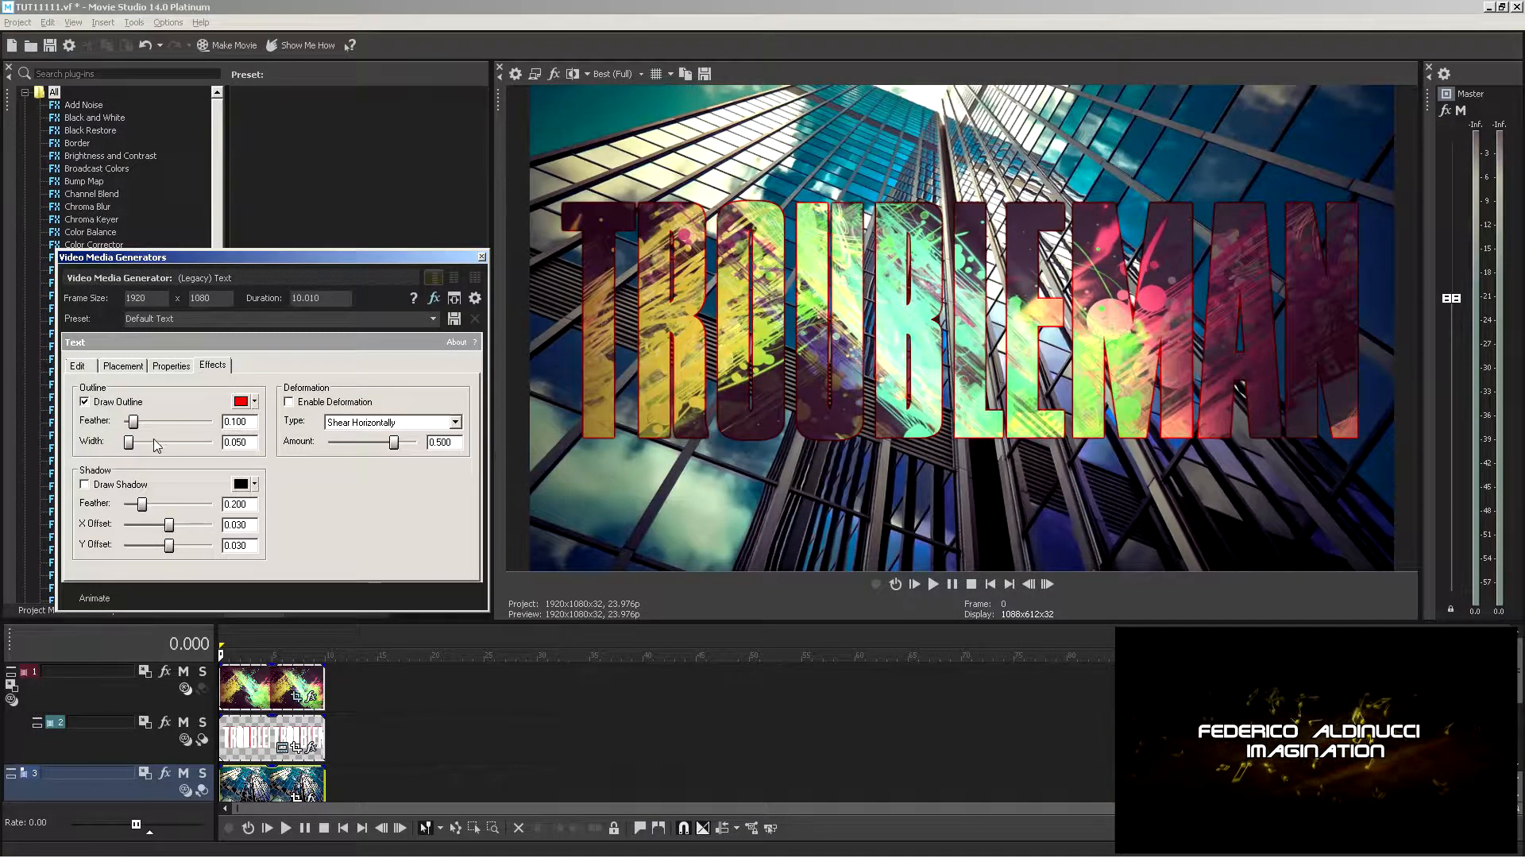
pyautogui.moveTo(133, 421); pyautogui.dragTo(154, 451)
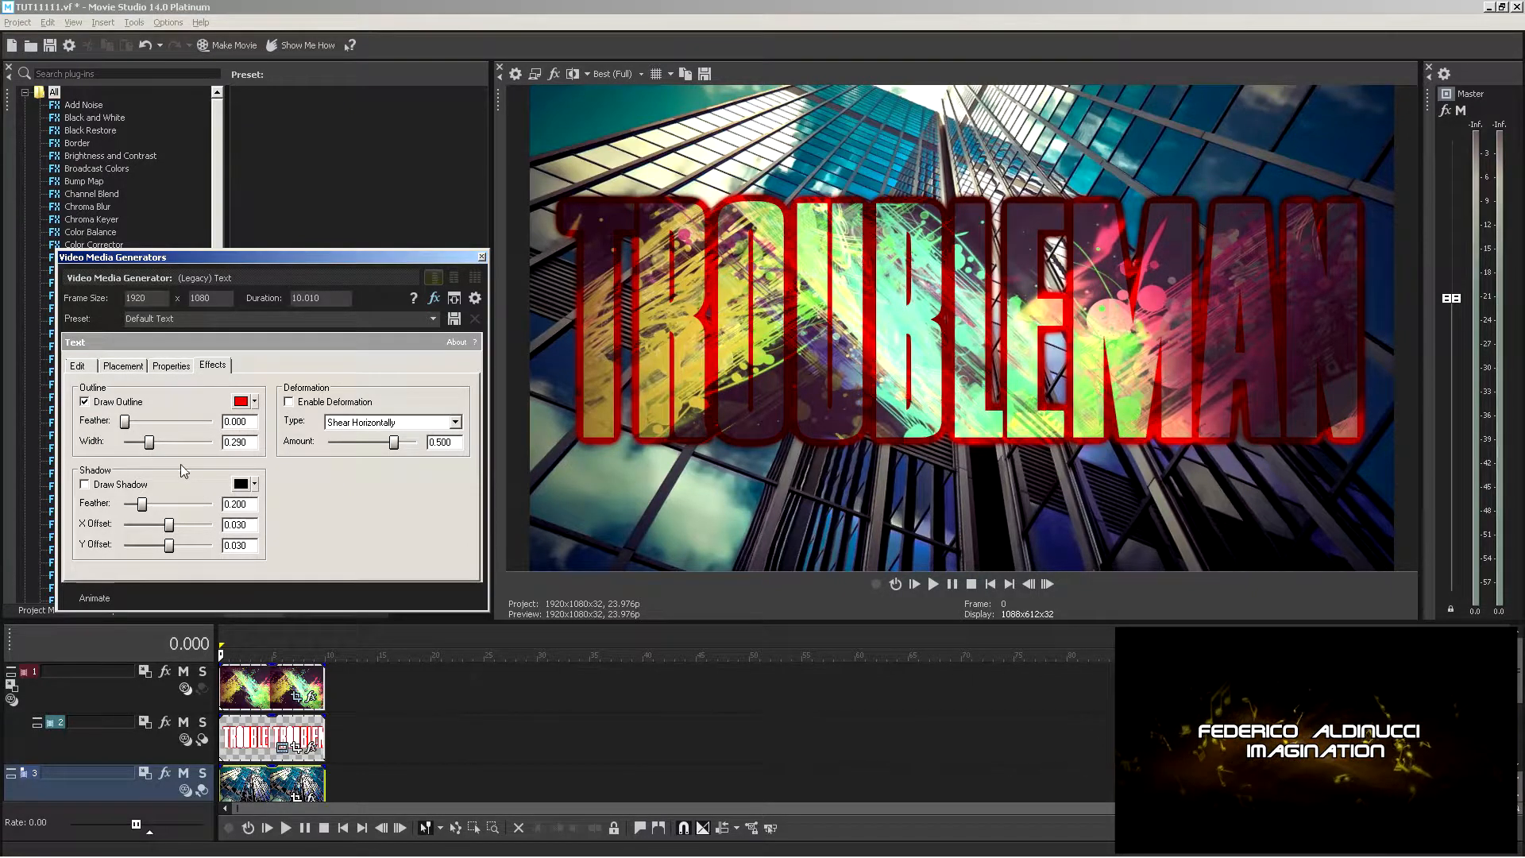
# Make the text fill fully transparent with an alpha of 0 and increase the outline width to 1.000
pyautogui.click(129, 366)
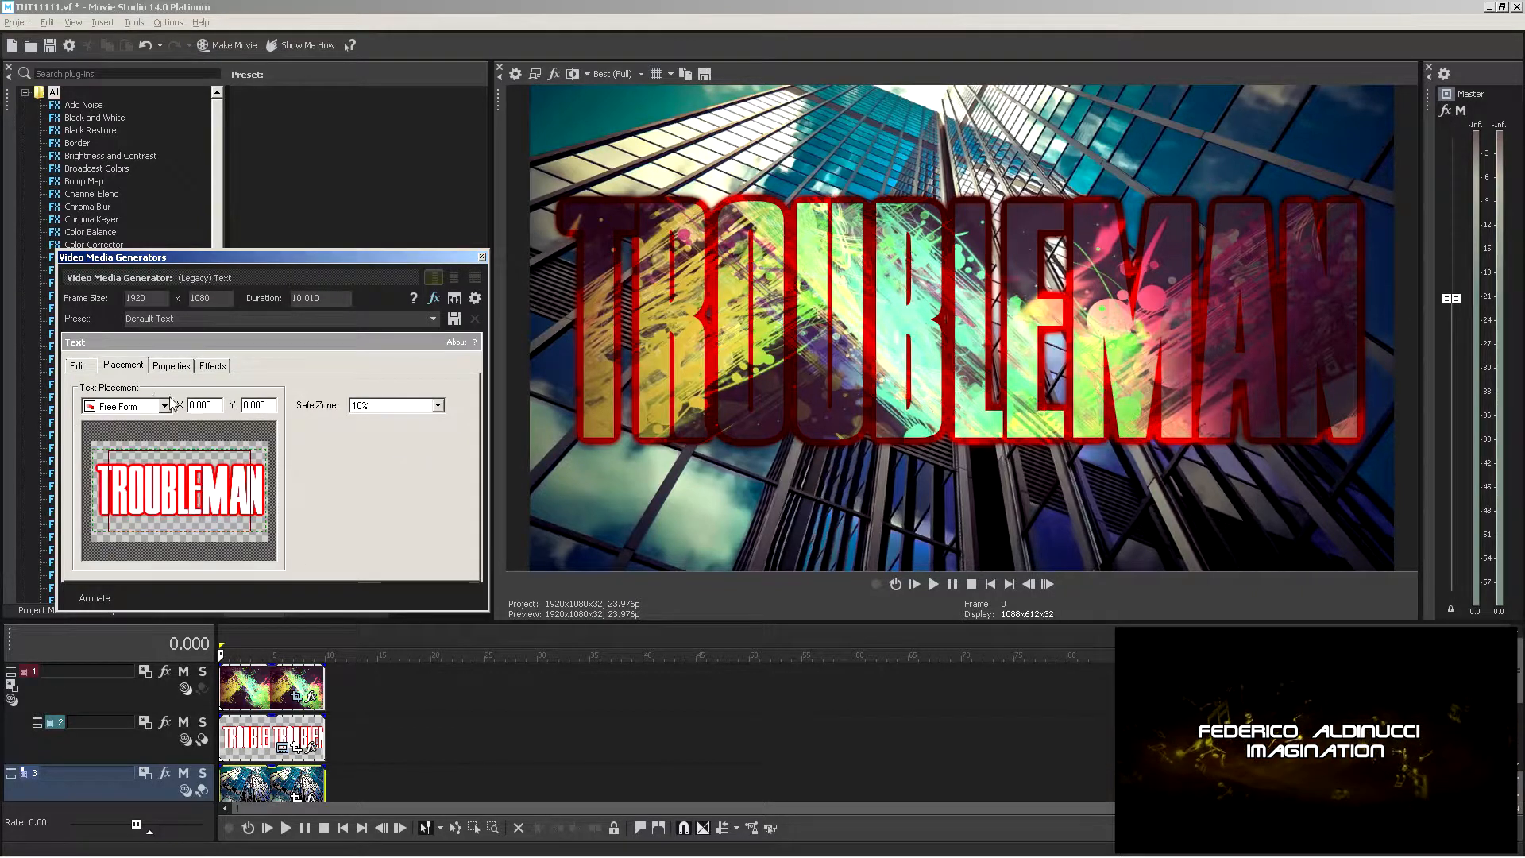
pyautogui.click(171, 365)
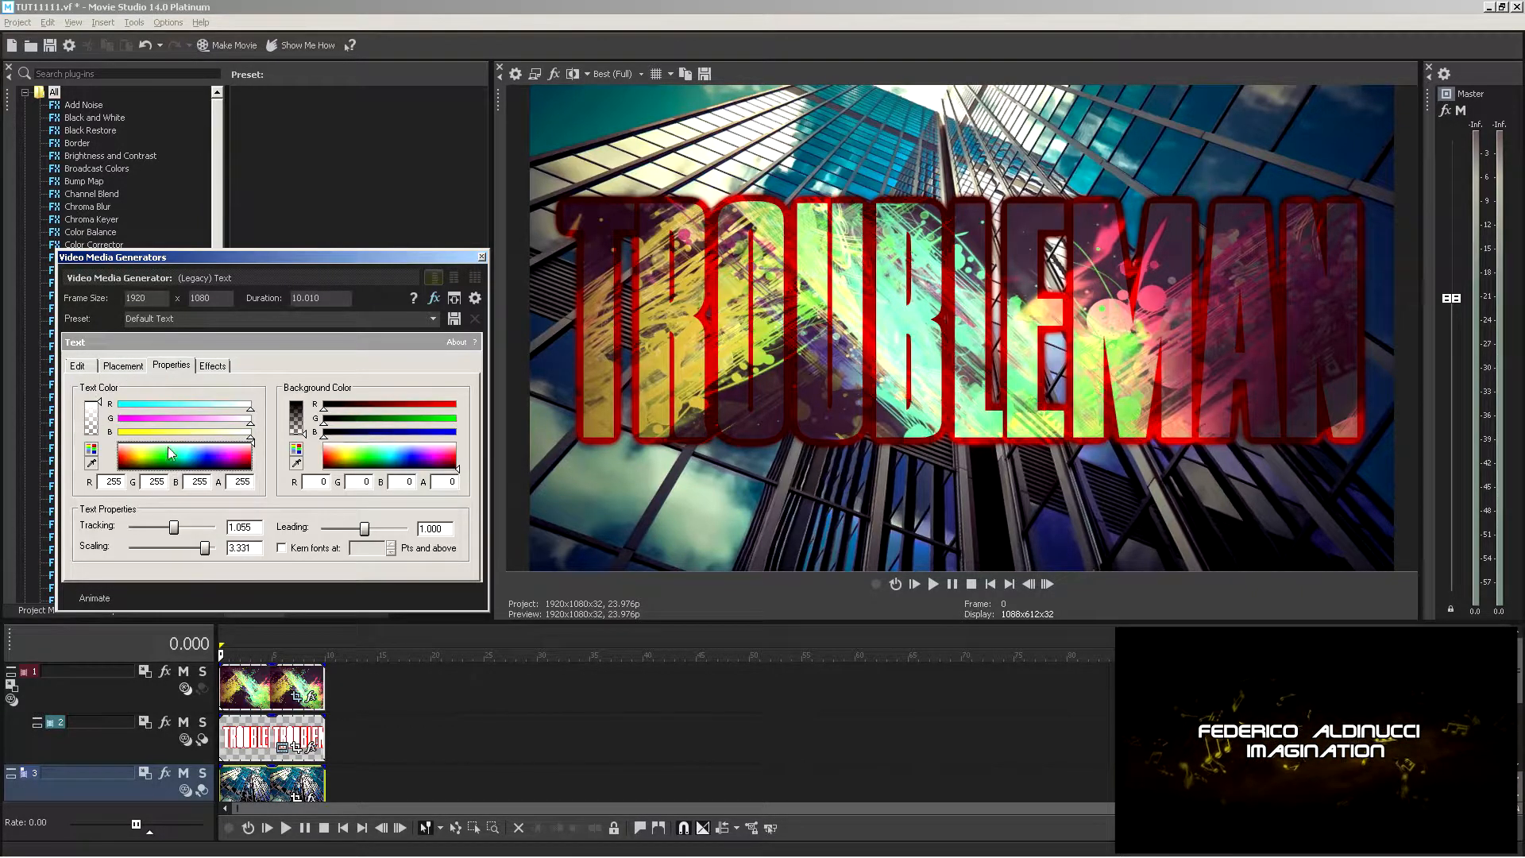
pyautogui.moveTo(101, 407); pyautogui.dragTo(100, 435)
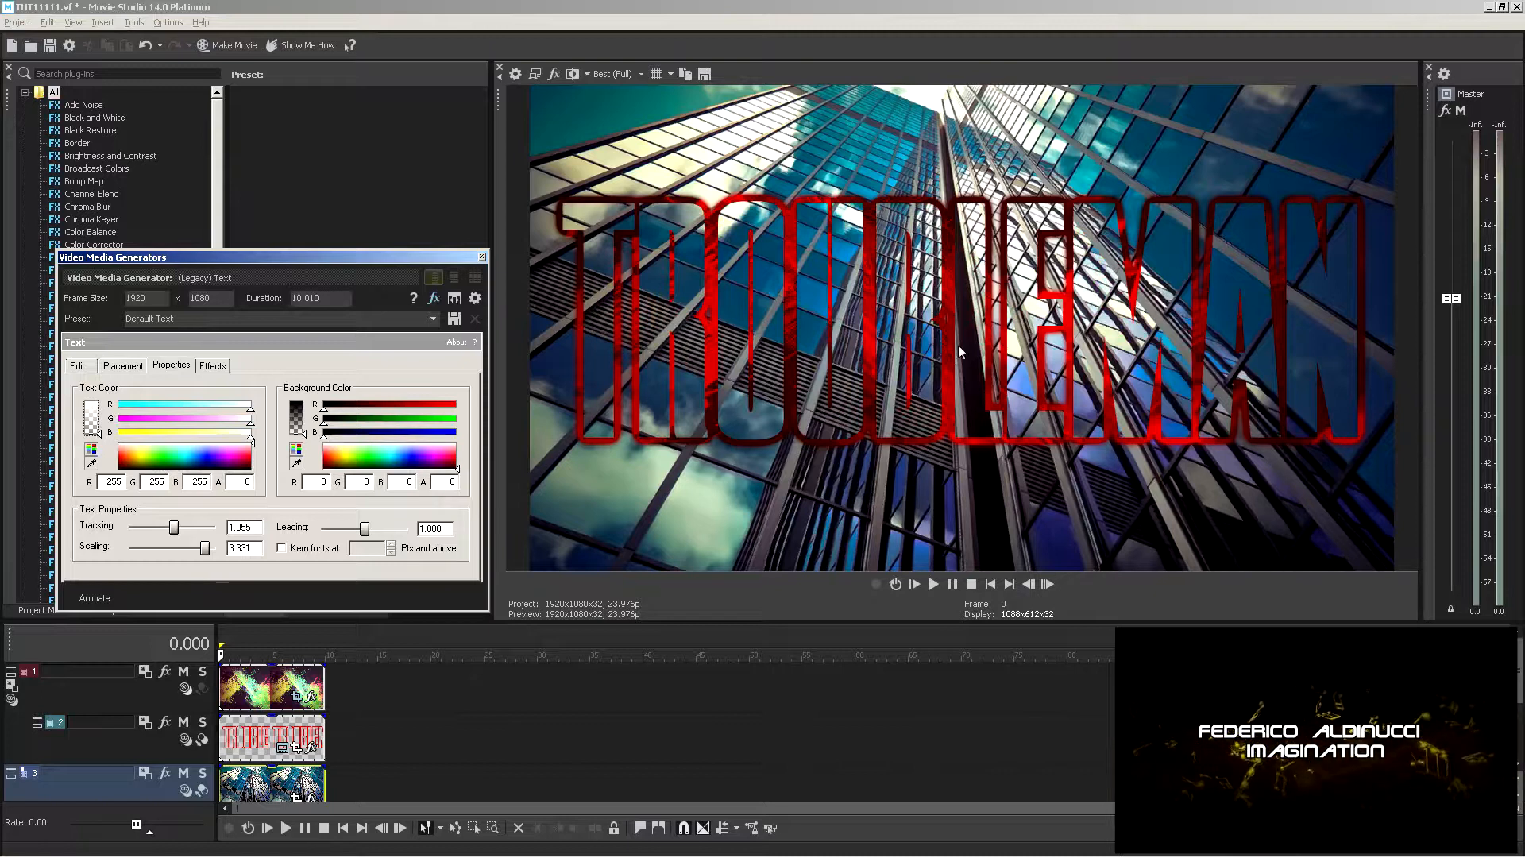
pyautogui.click(213, 365)
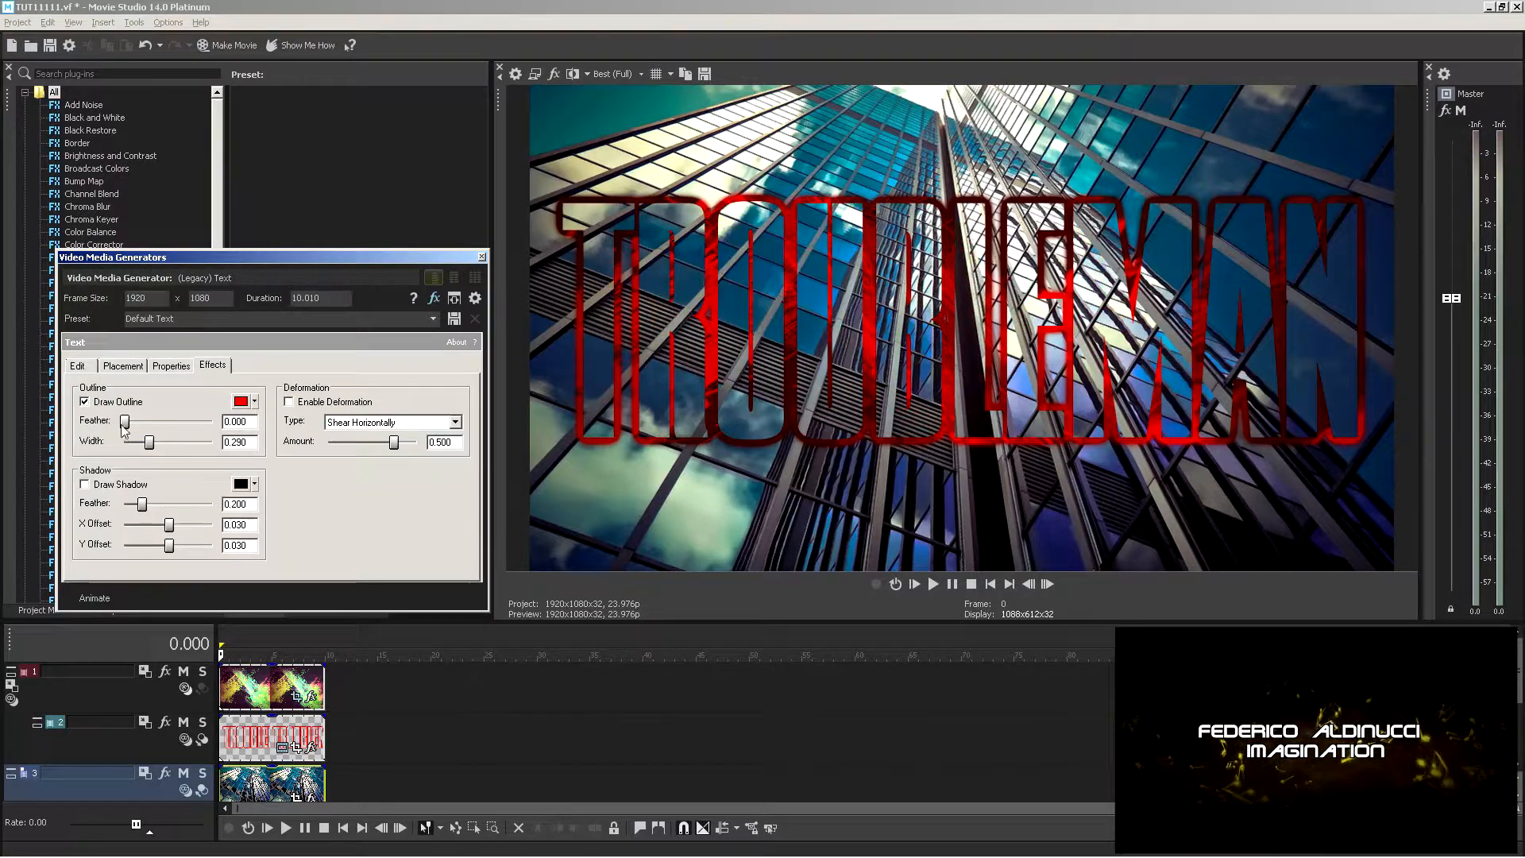
pyautogui.moveTo(151, 442); pyautogui.dragTo(231, 463)
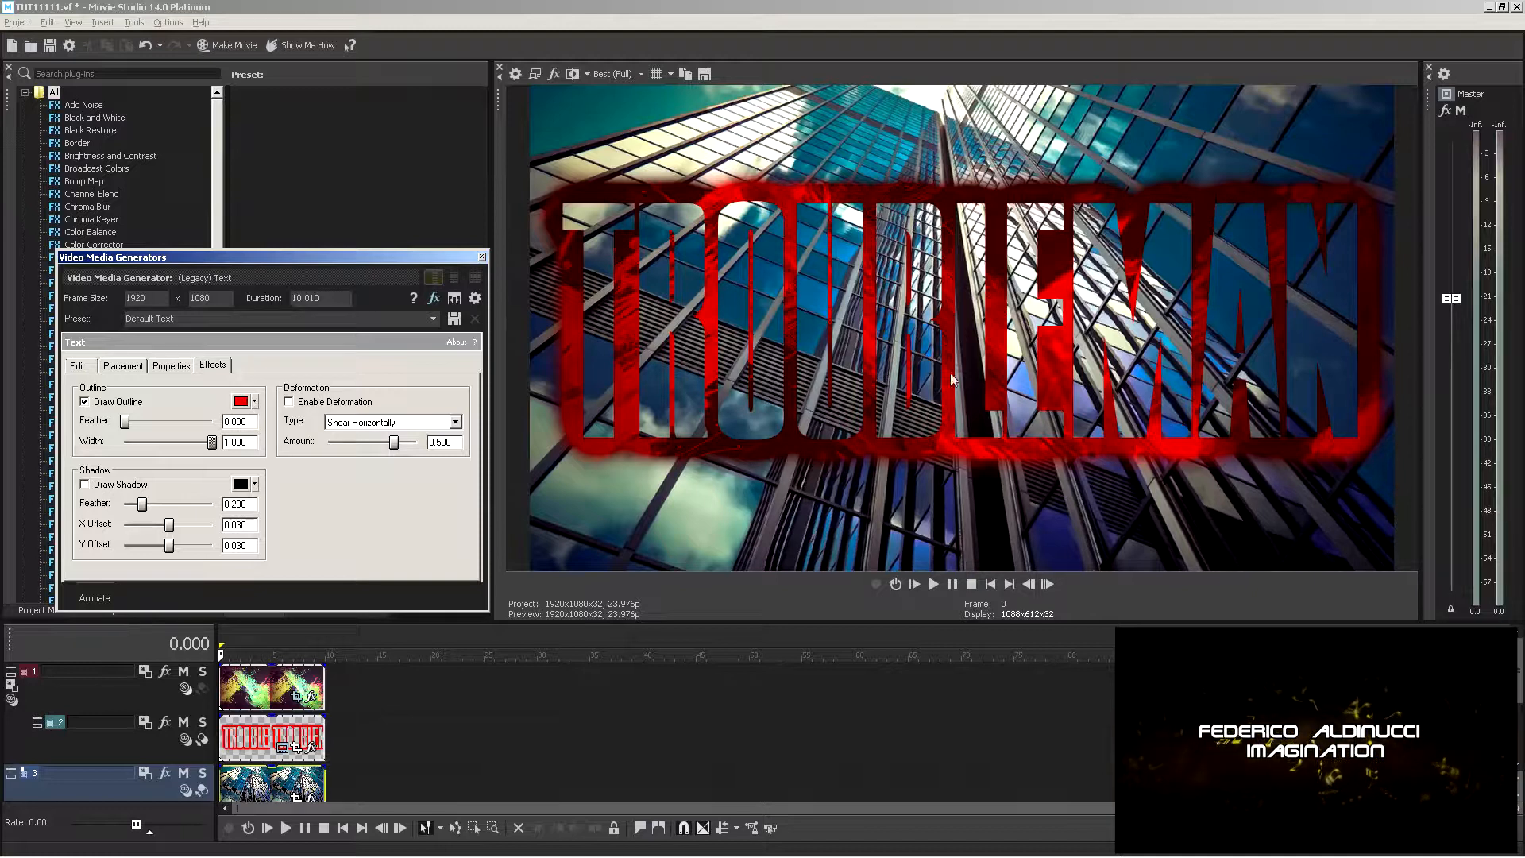
# Try a blue title outline, set it to white with RGB 255, 255, 255, and compare with the background track 3 muted and unmuted
pyautogui.click(254, 401)
pyautogui.click(346, 471)
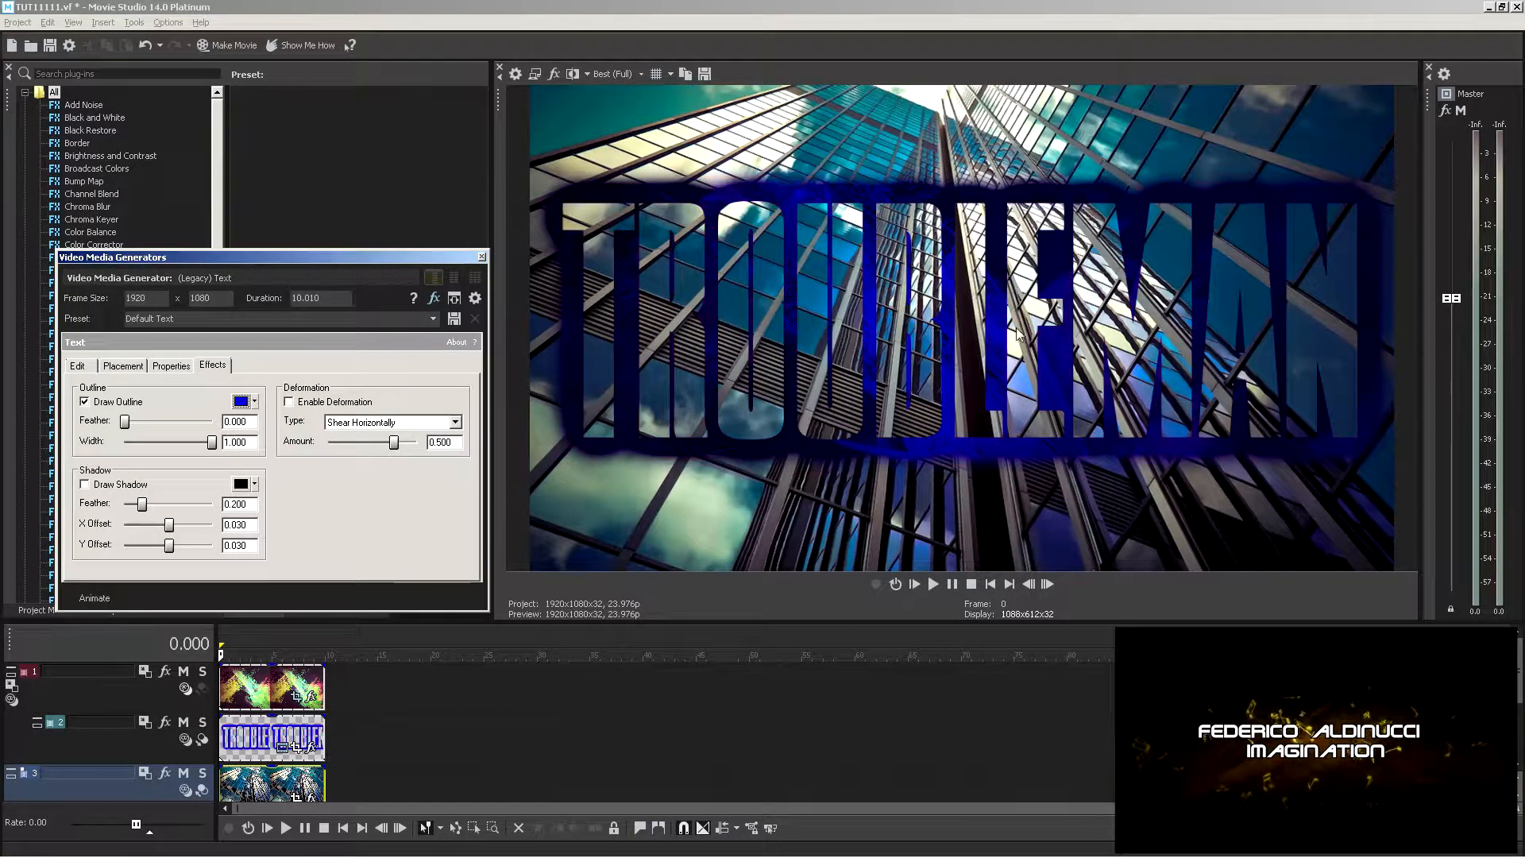
pyautogui.click(255, 403)
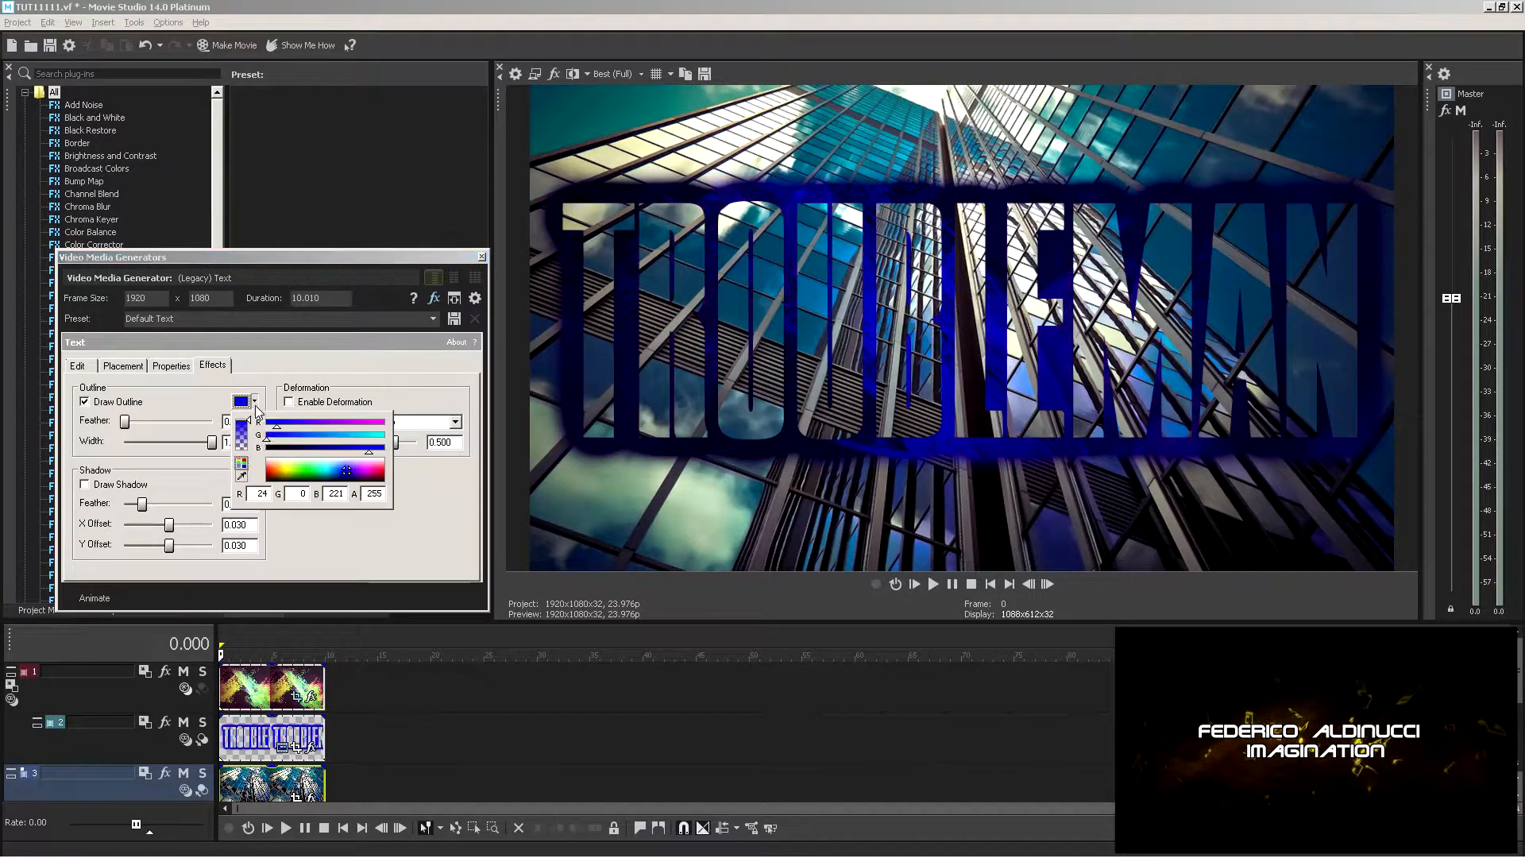
pyautogui.moveTo(269, 462); pyautogui.dragTo(255, 453)
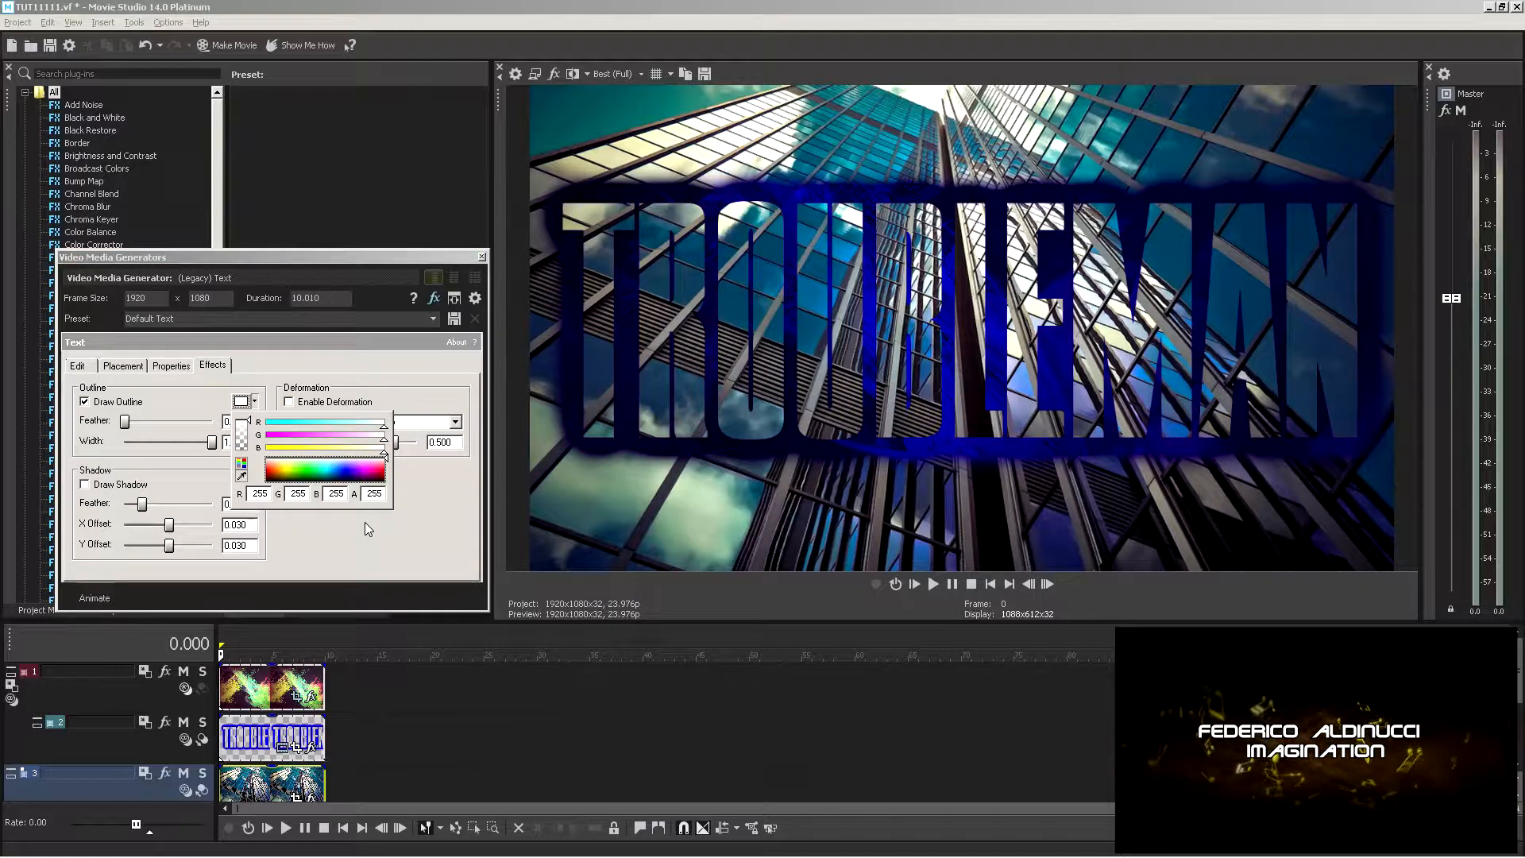
pyautogui.click(362, 532)
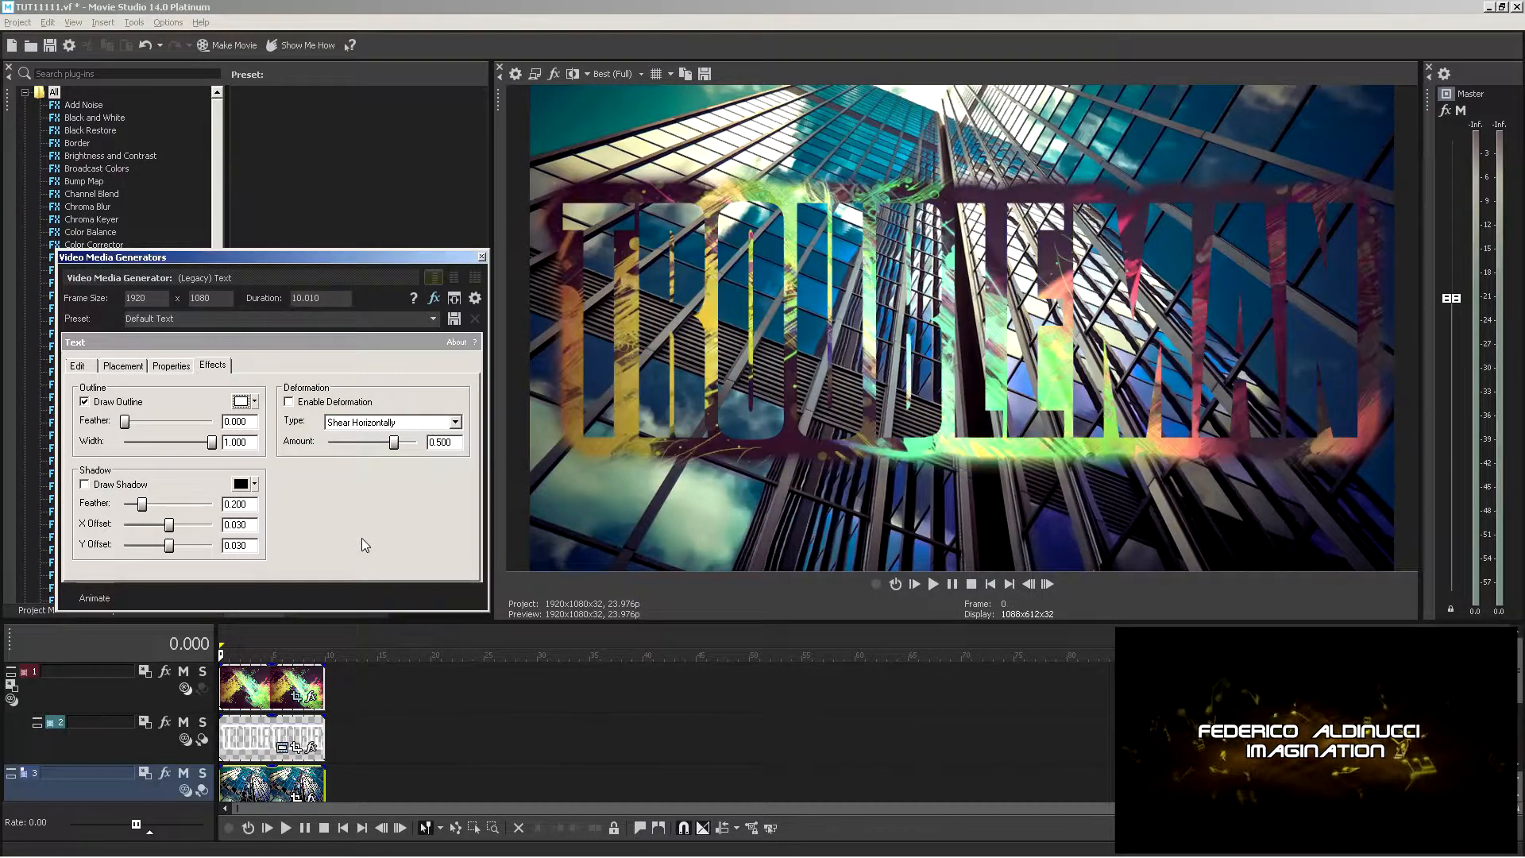
pyautogui.click(185, 774)
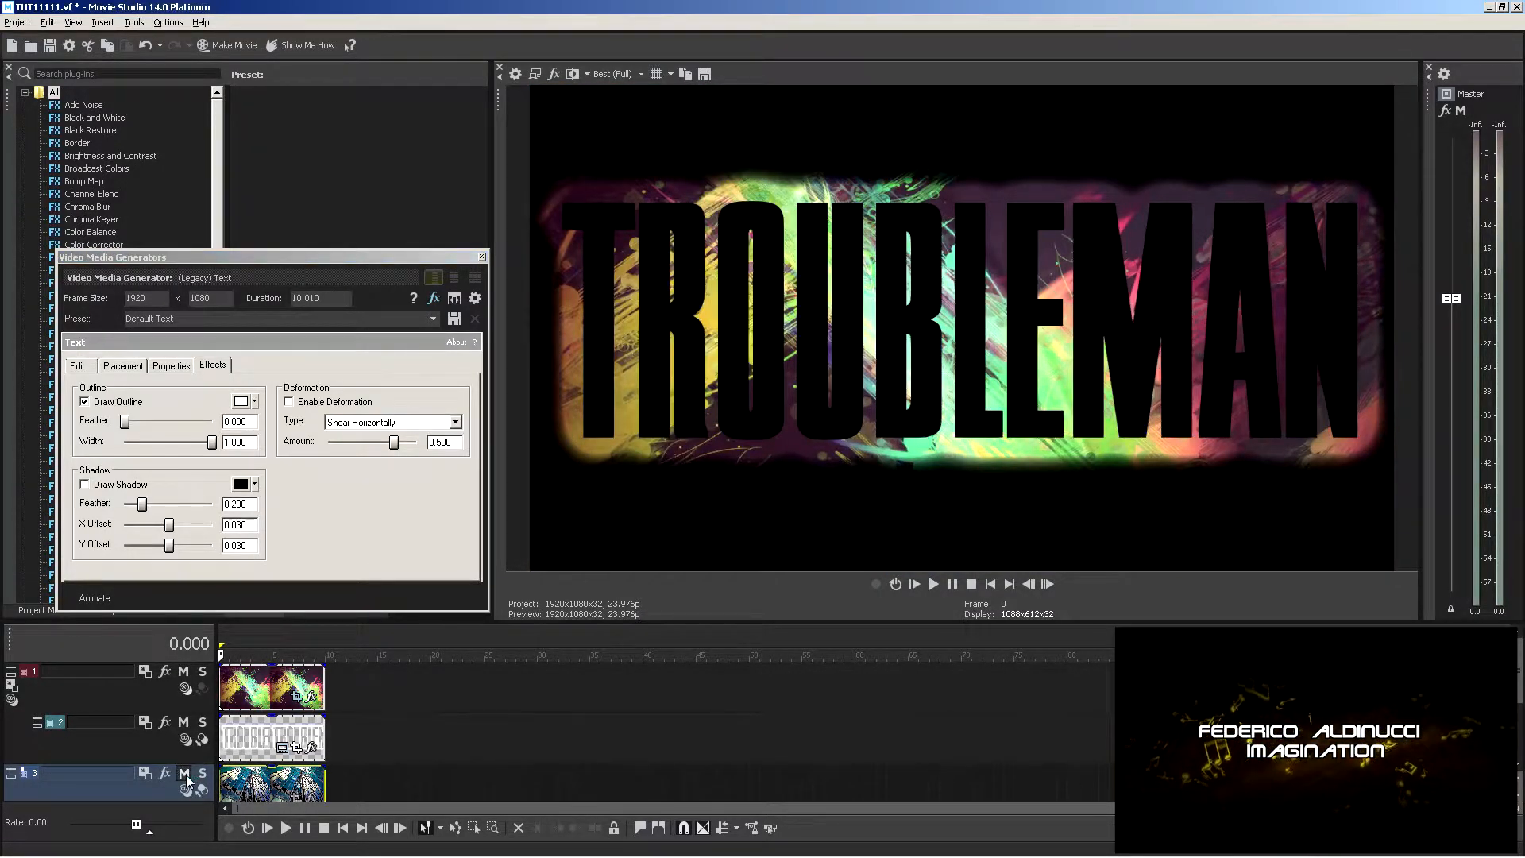
pyautogui.click(184, 773)
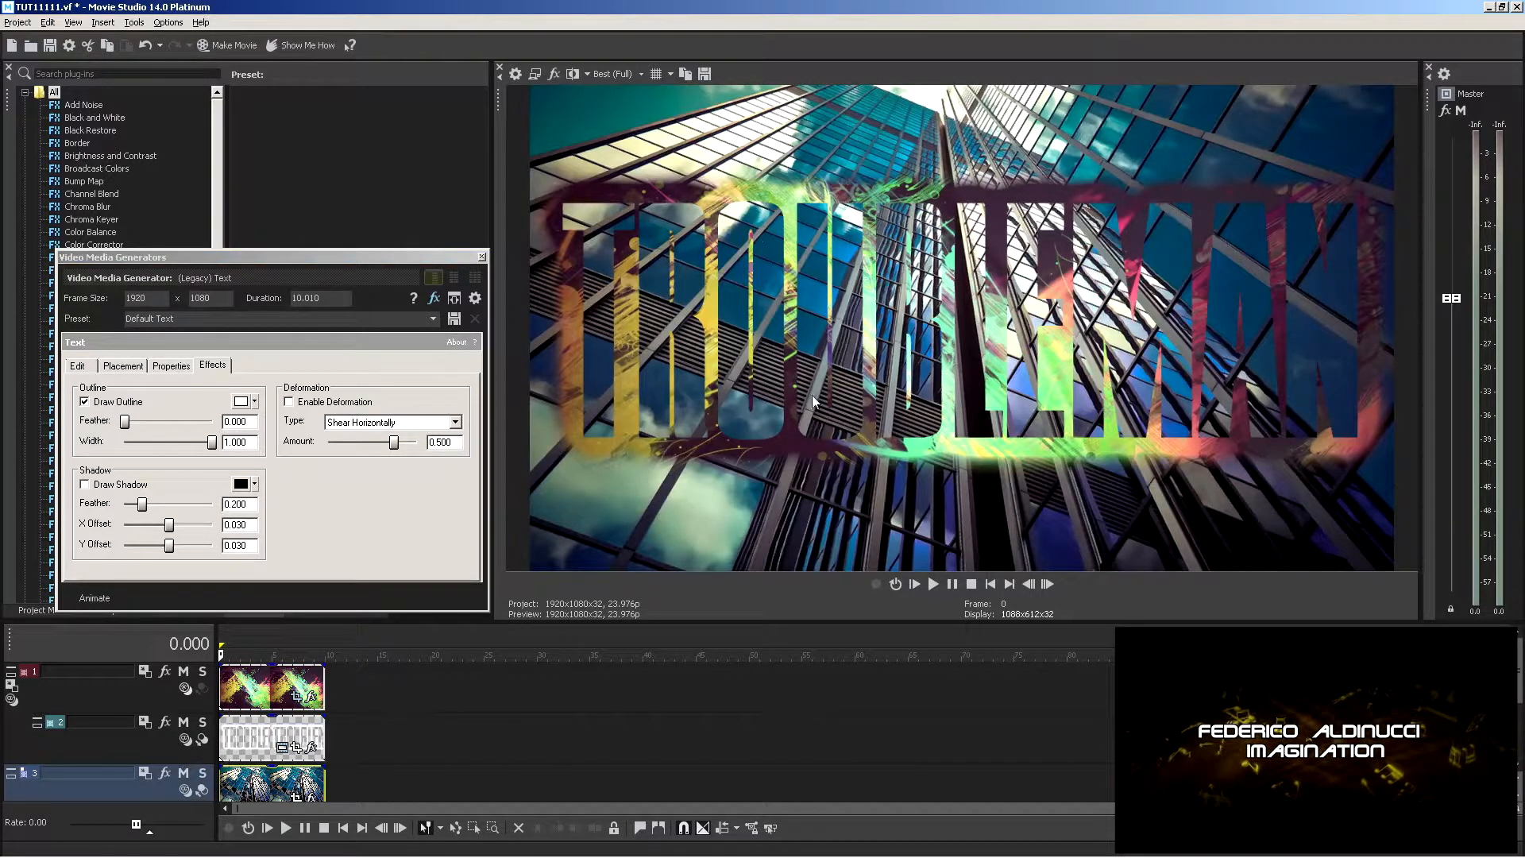
# Test partial transparency and a blue colour on the title's fill, returning it to opaque white with an alpha of 255
pyautogui.click(124, 367)
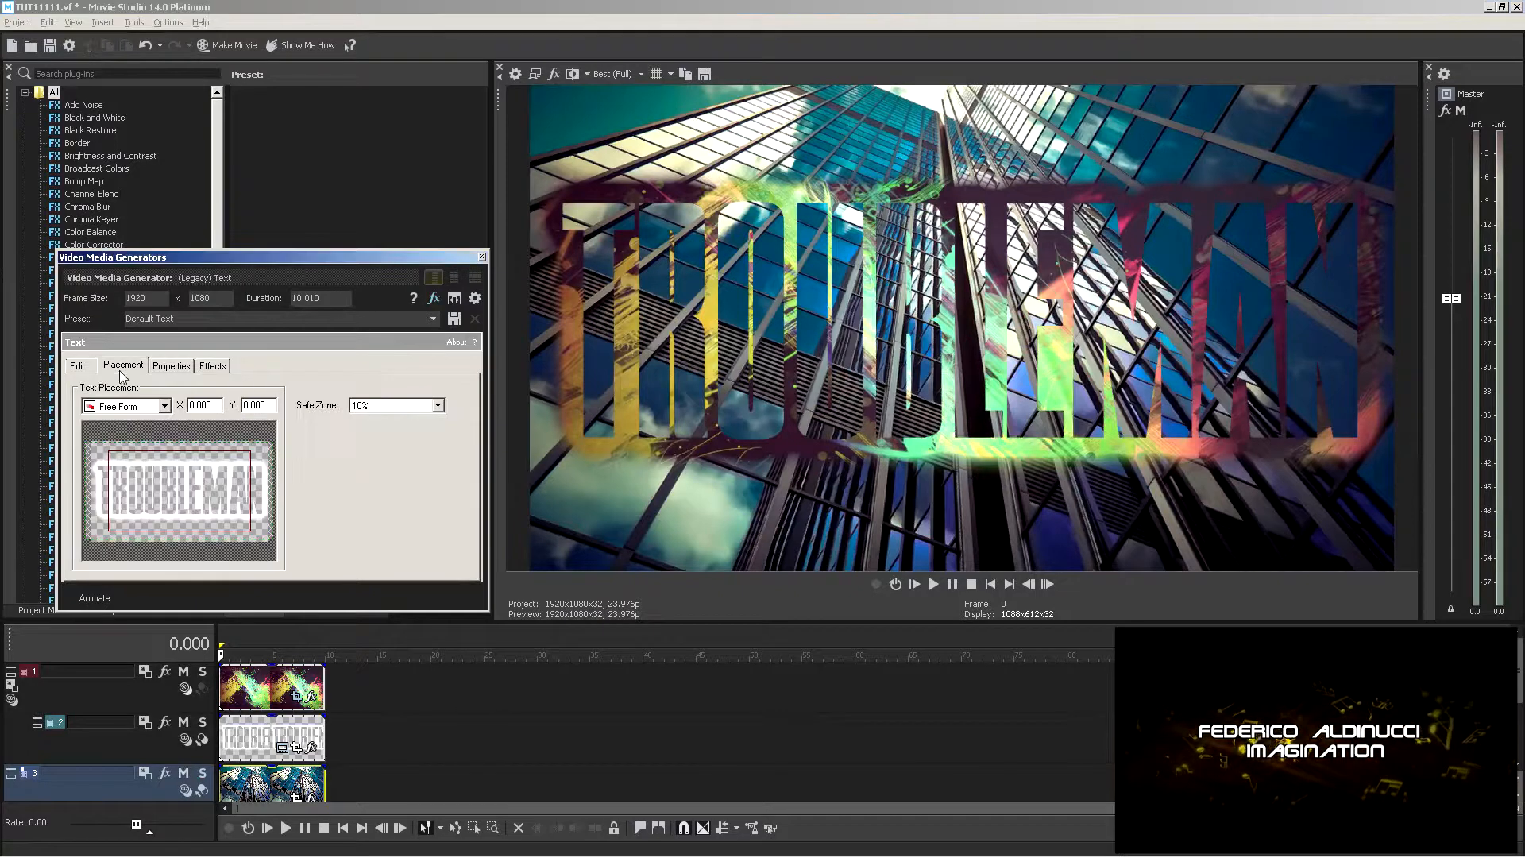
pyautogui.click(165, 366)
pyautogui.moveTo(101, 436); pyautogui.dragTo(106, 427)
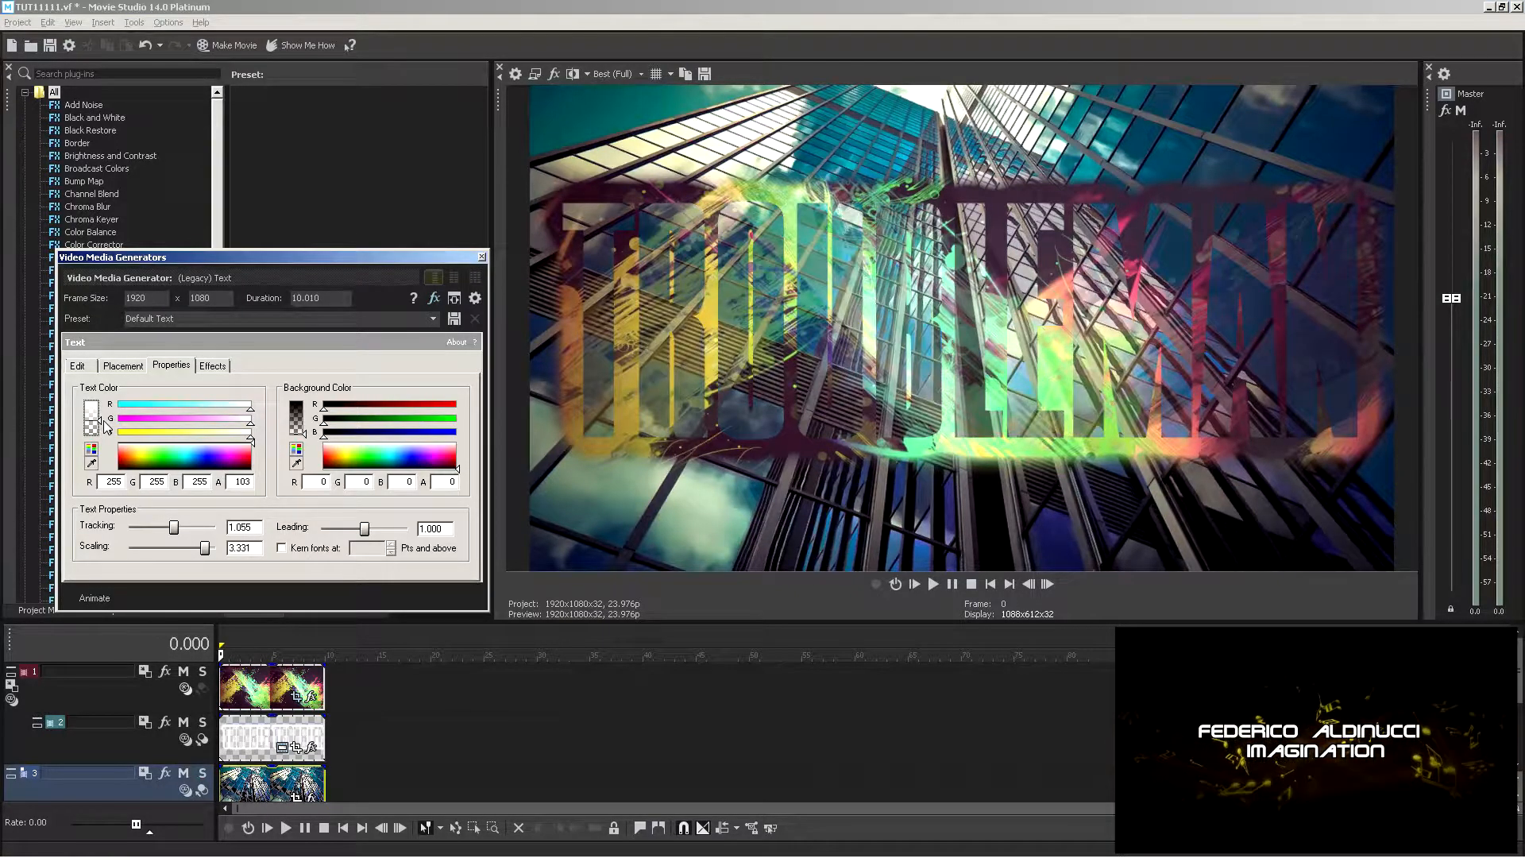
pyautogui.click(204, 456)
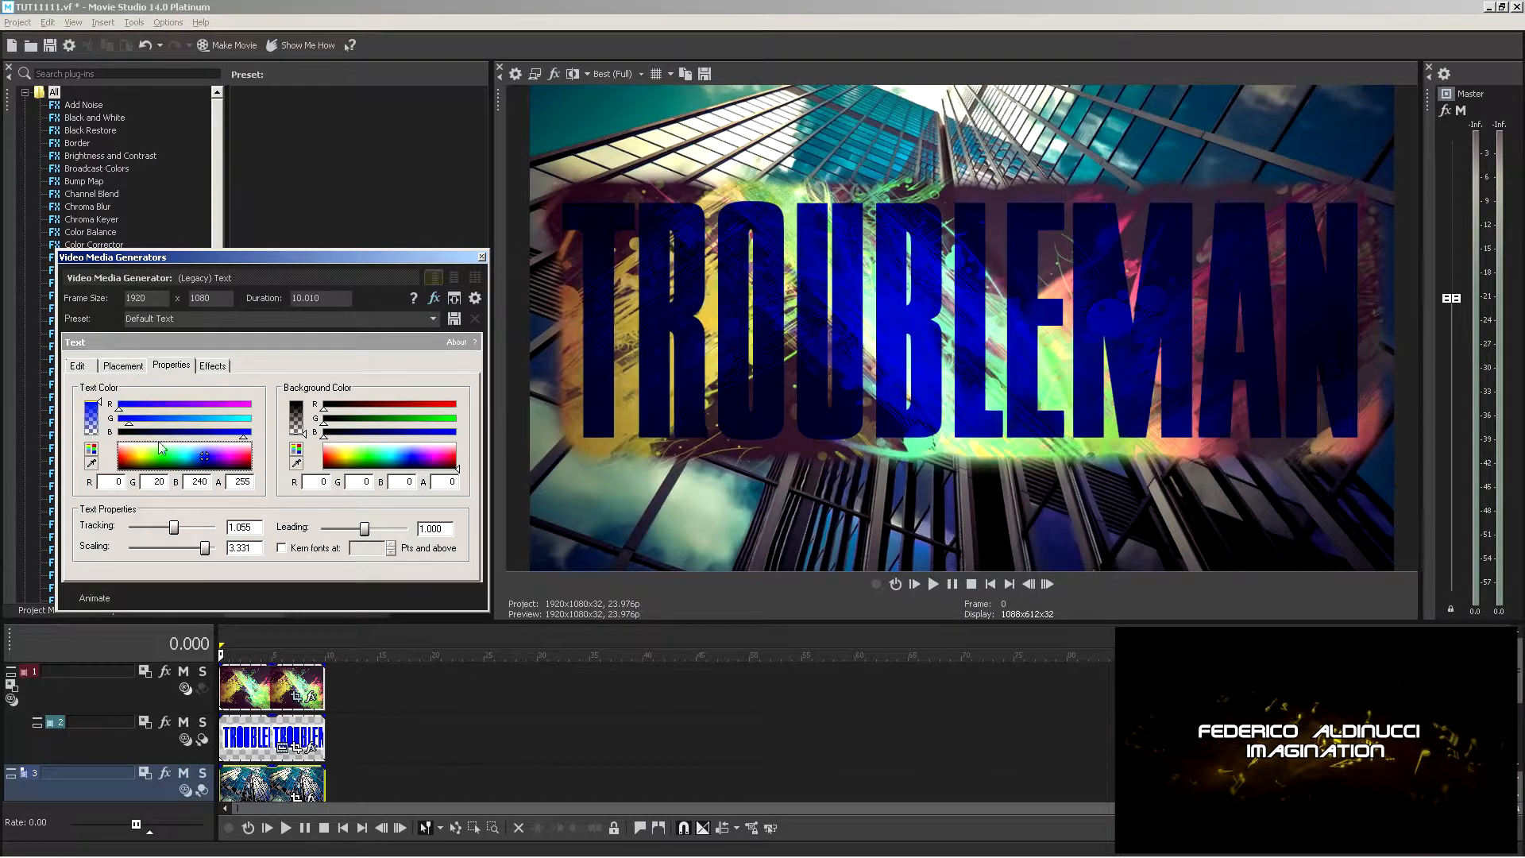
pyautogui.moveTo(200, 459); pyautogui.dragTo(190, 404)
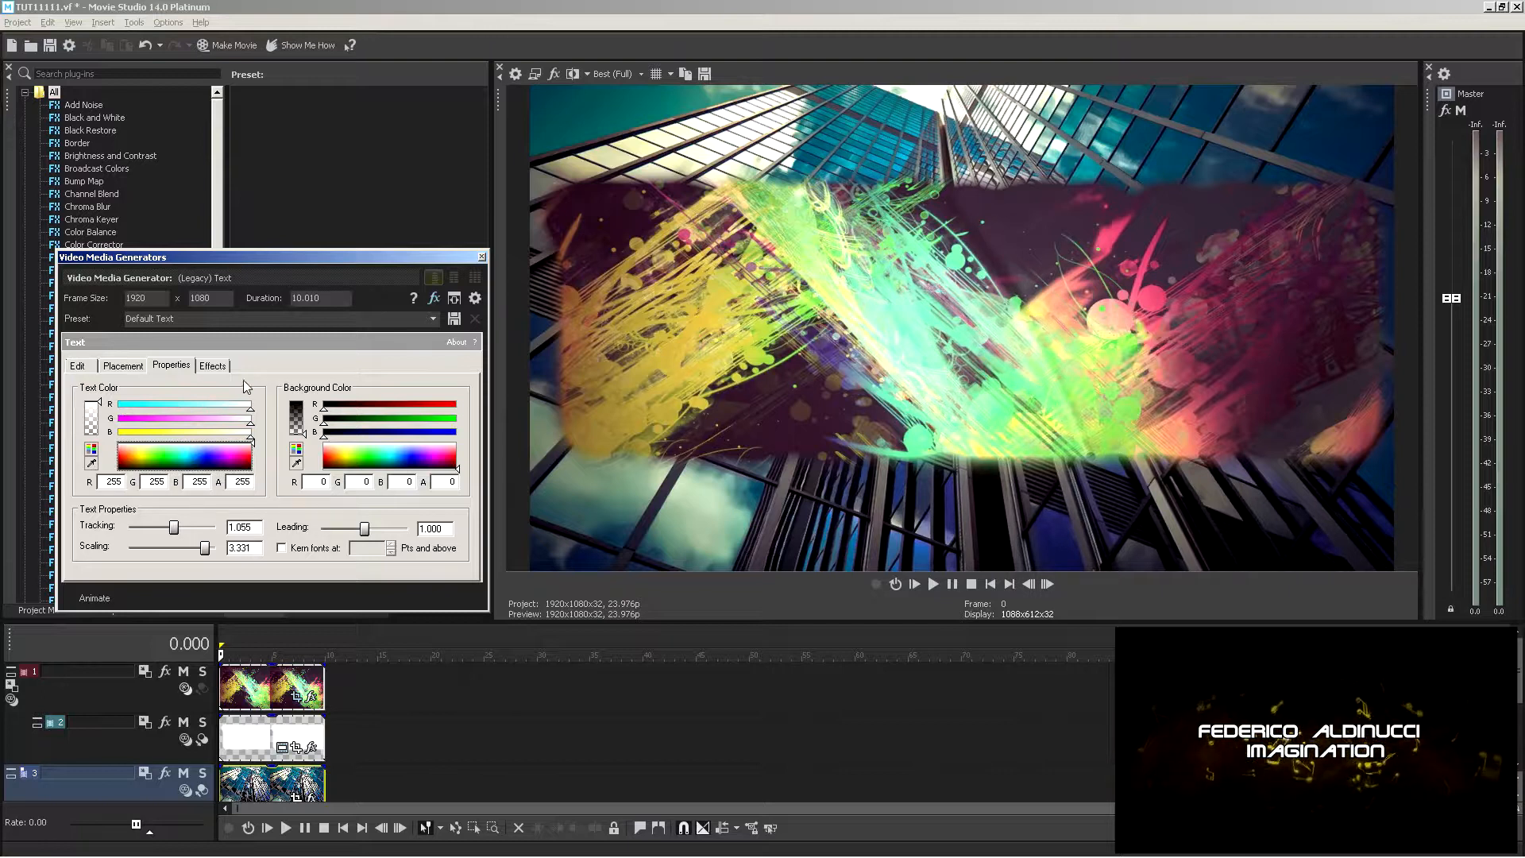
pyautogui.moveTo(99, 409); pyautogui.dragTo(101, 429)
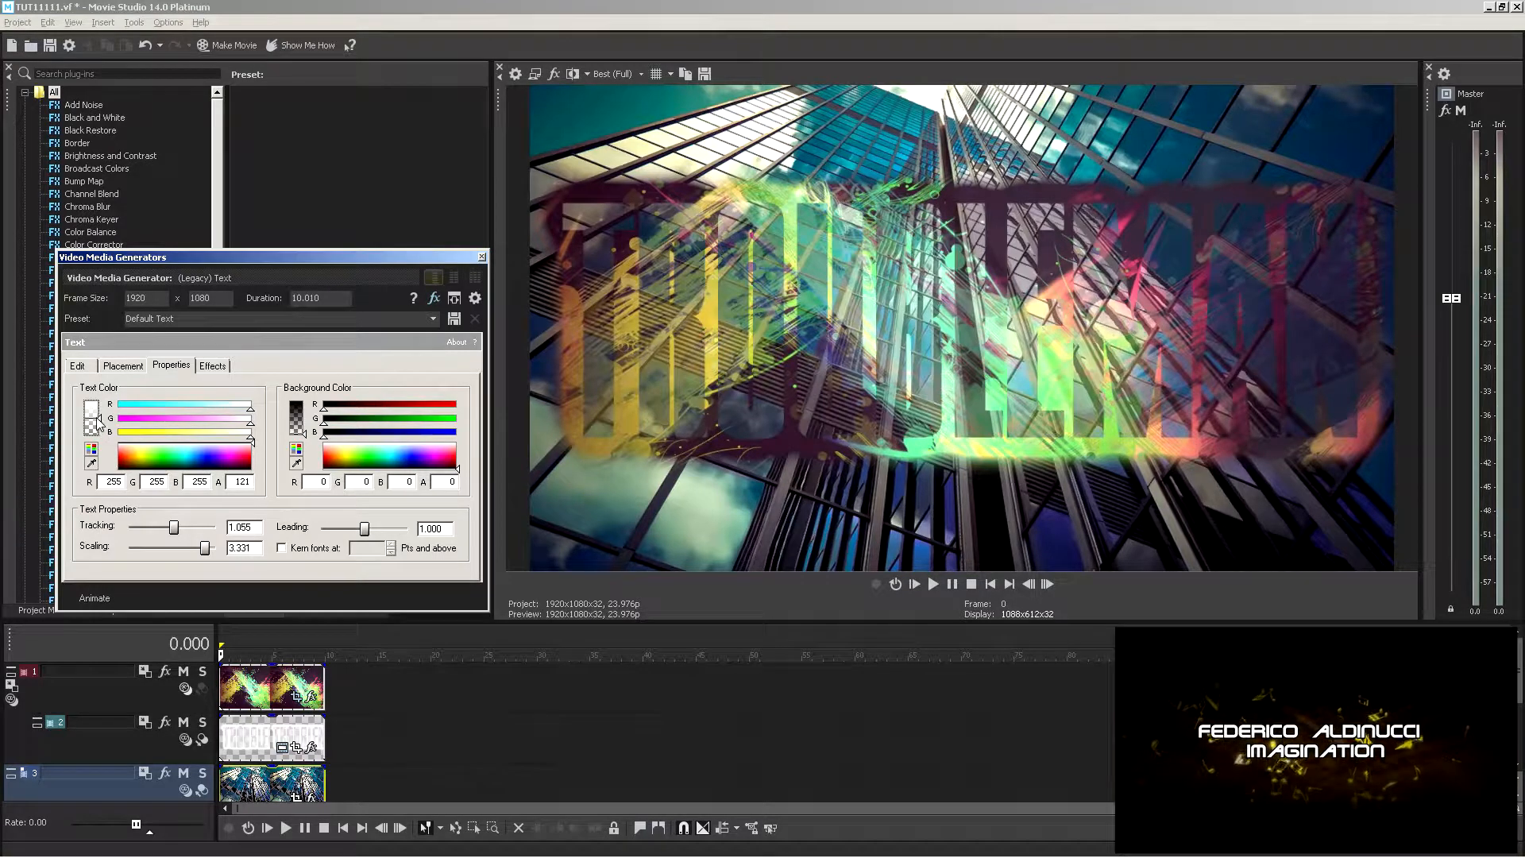
pyautogui.moveTo(100, 425); pyautogui.dragTo(104, 465)
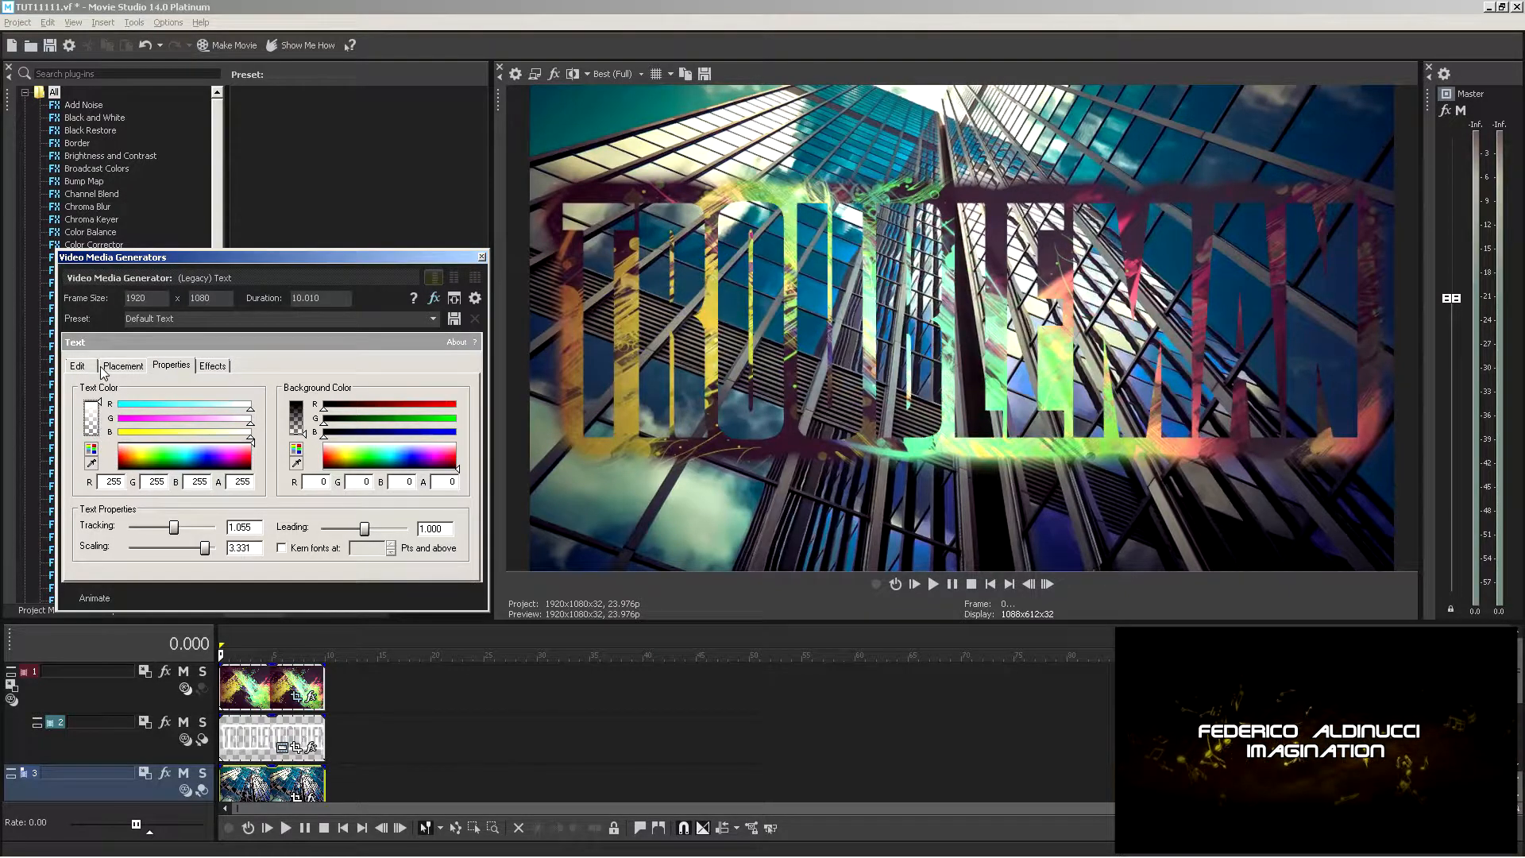
# Disable the title's outline and close the text generator settings
pyautogui.click(213, 367)
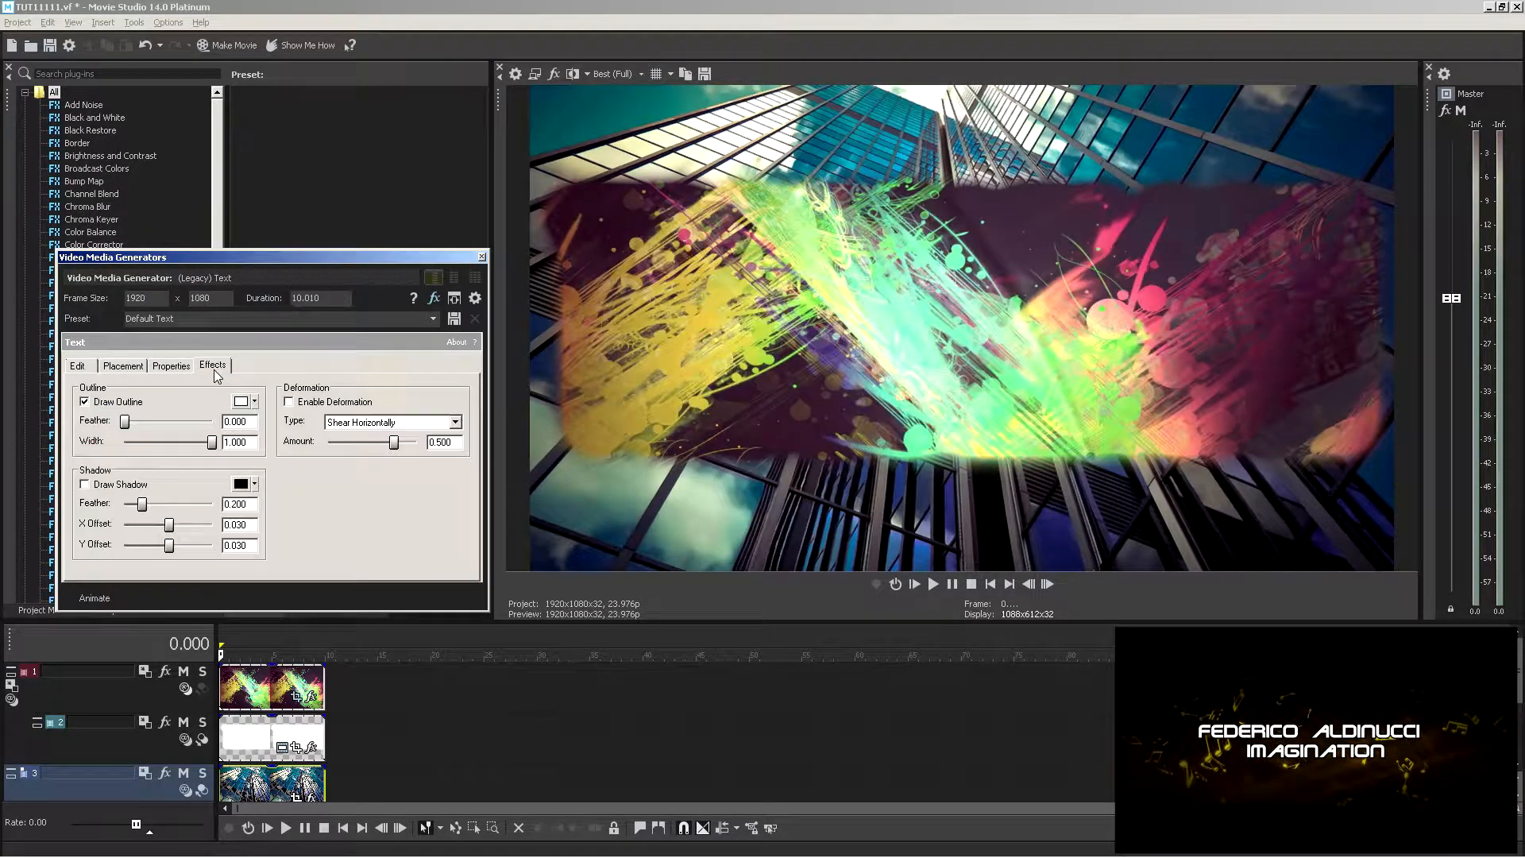
pyautogui.click(179, 367)
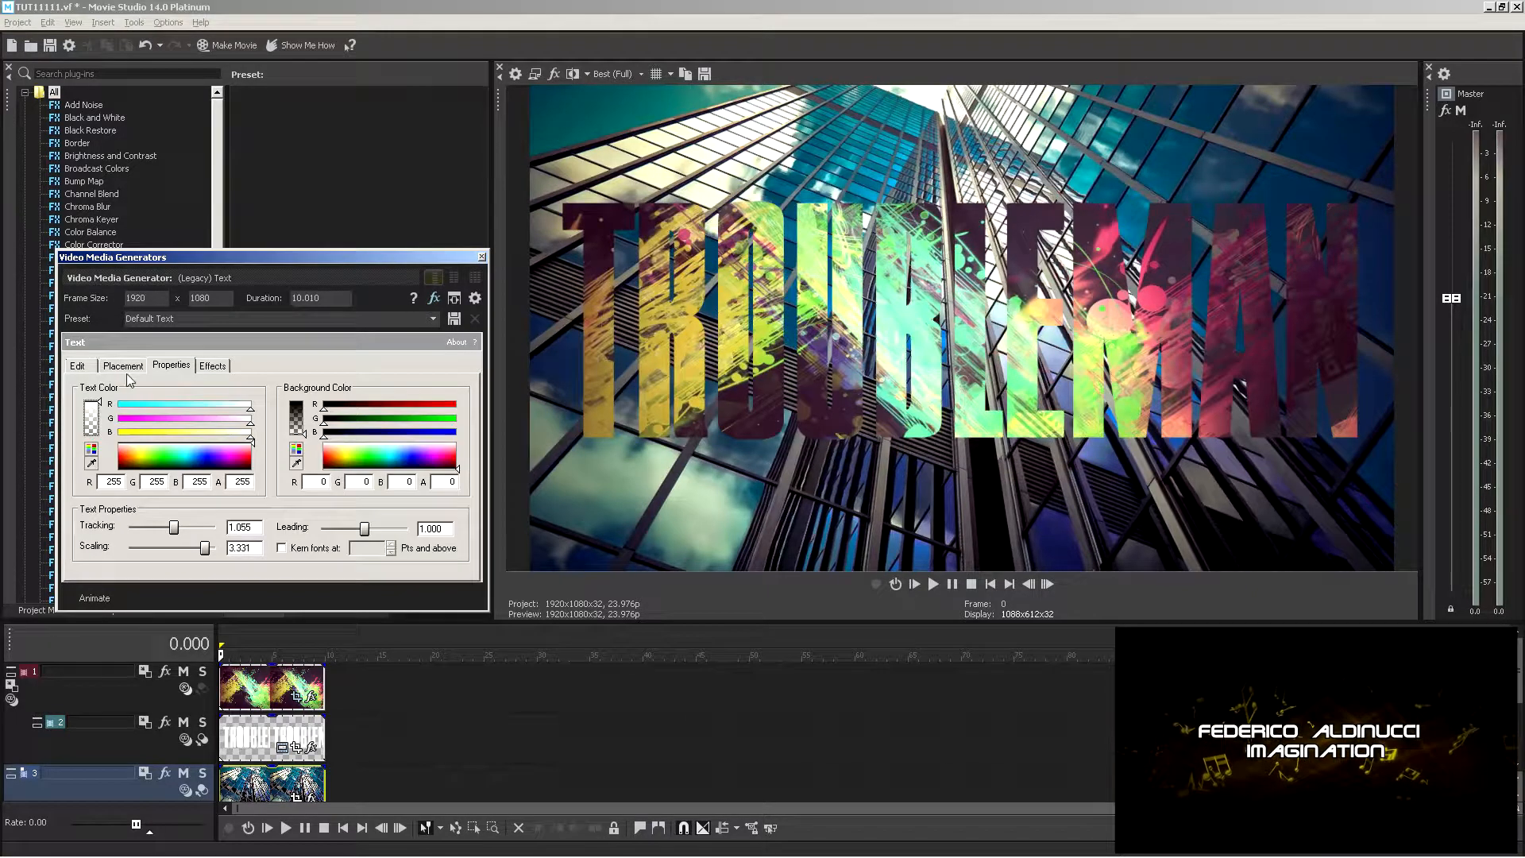
pyautogui.click(481, 257)
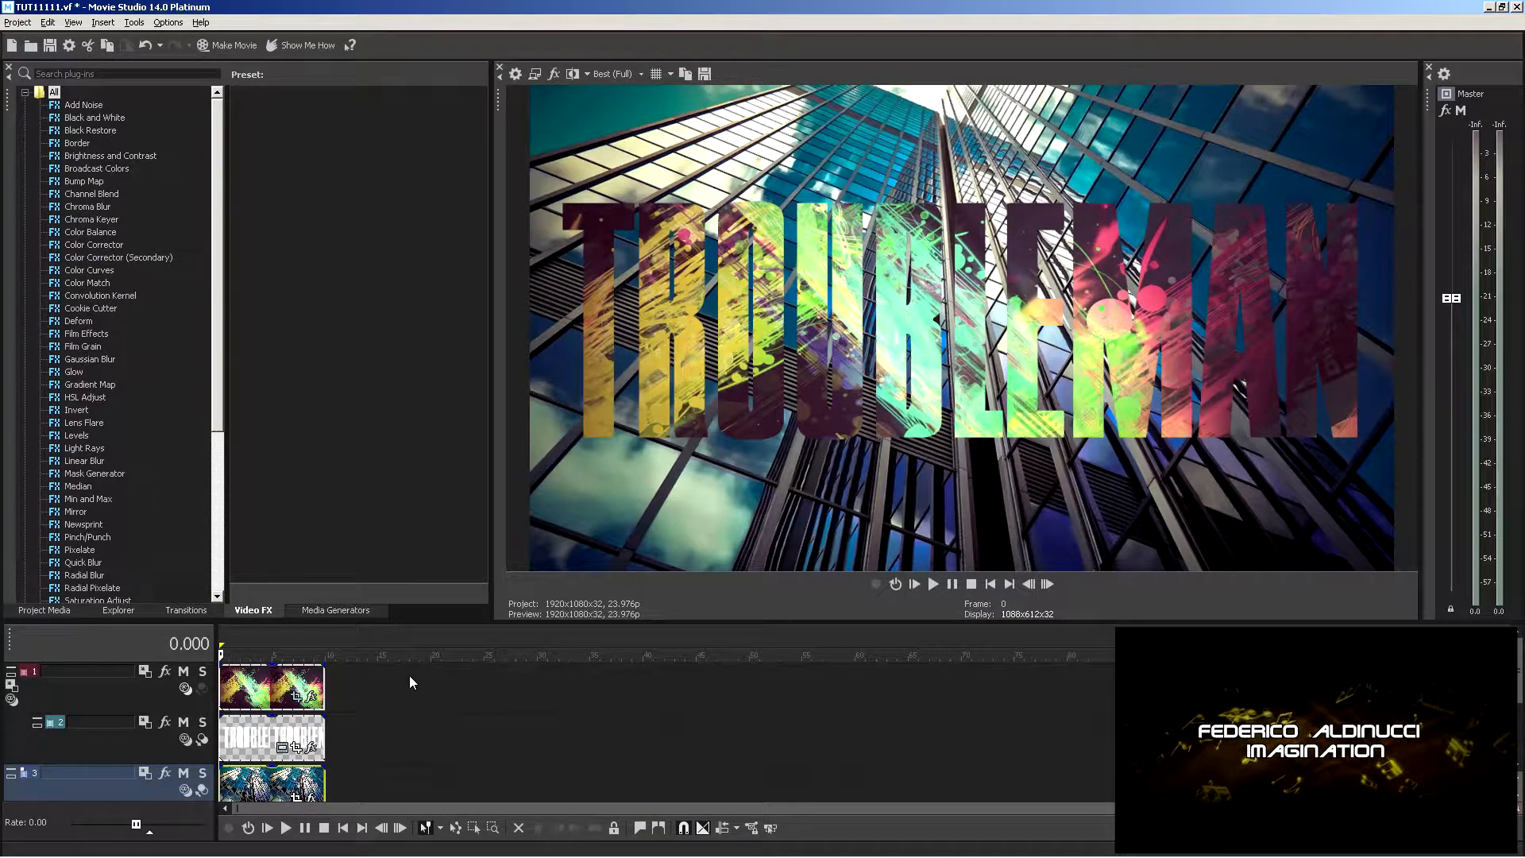
# Delete the end Pan/Crop keyframe of the graphic-wallpapers3 image and restore the default crop frame at the start
pyautogui.click(297, 698)
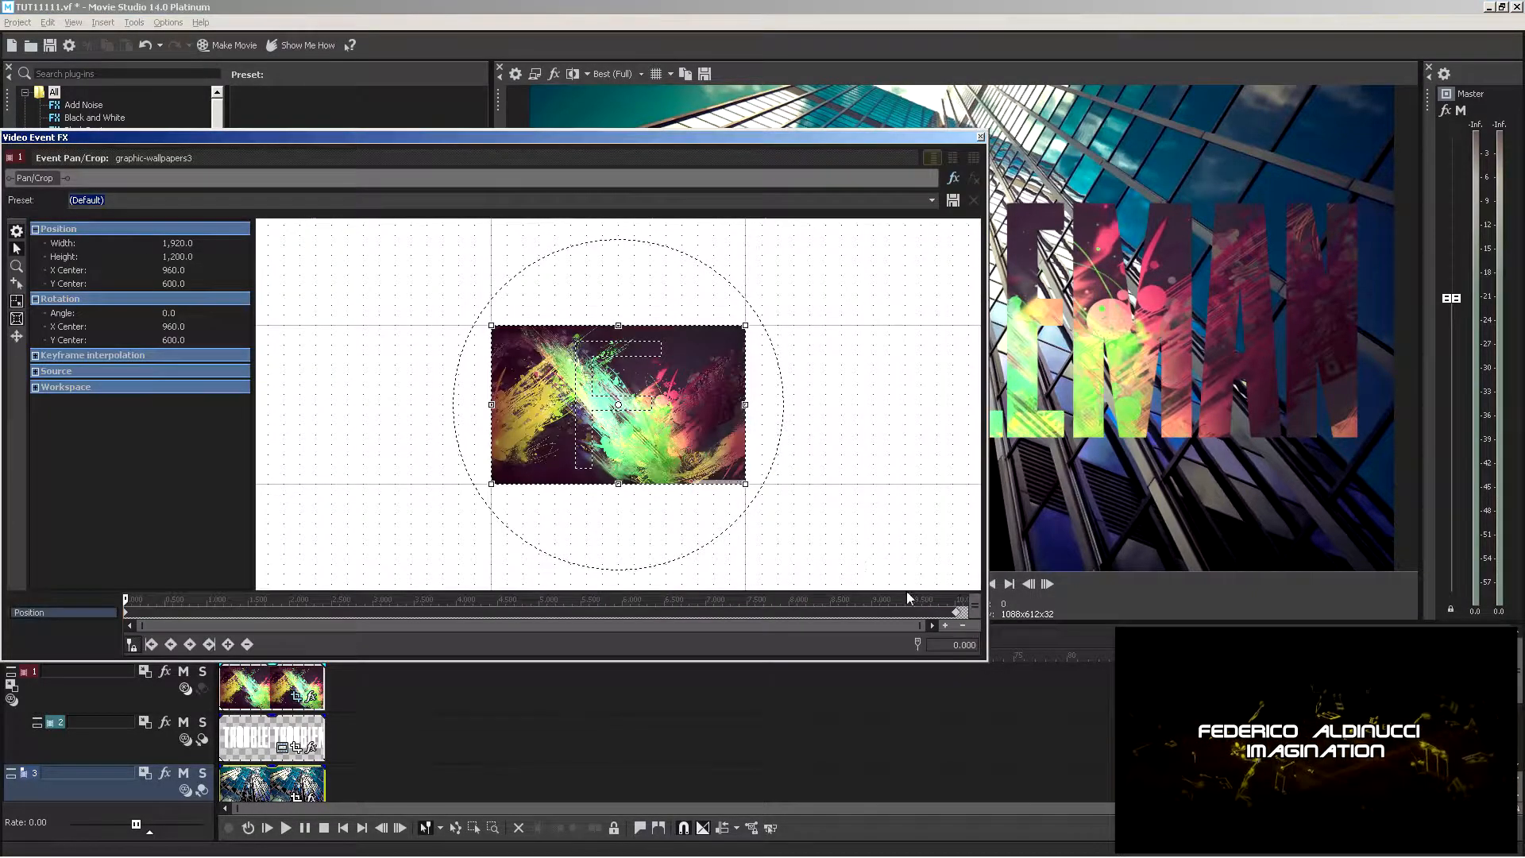
pyautogui.click(958, 612)
pyautogui.rightClick(959, 614)
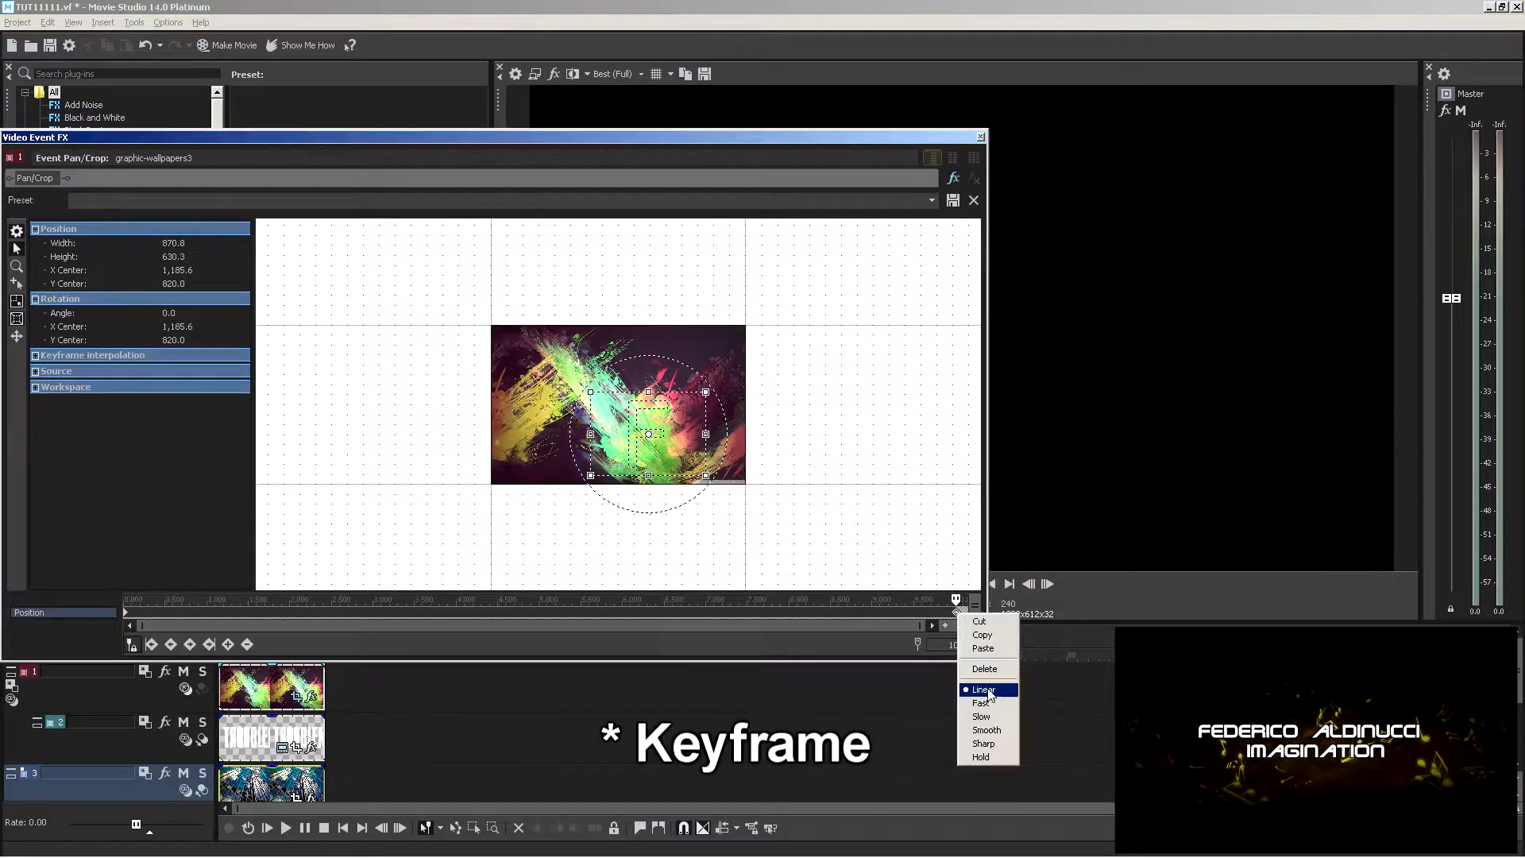
pyautogui.click(985, 683)
pyautogui.click(127, 613)
pyautogui.rightClick(617, 427)
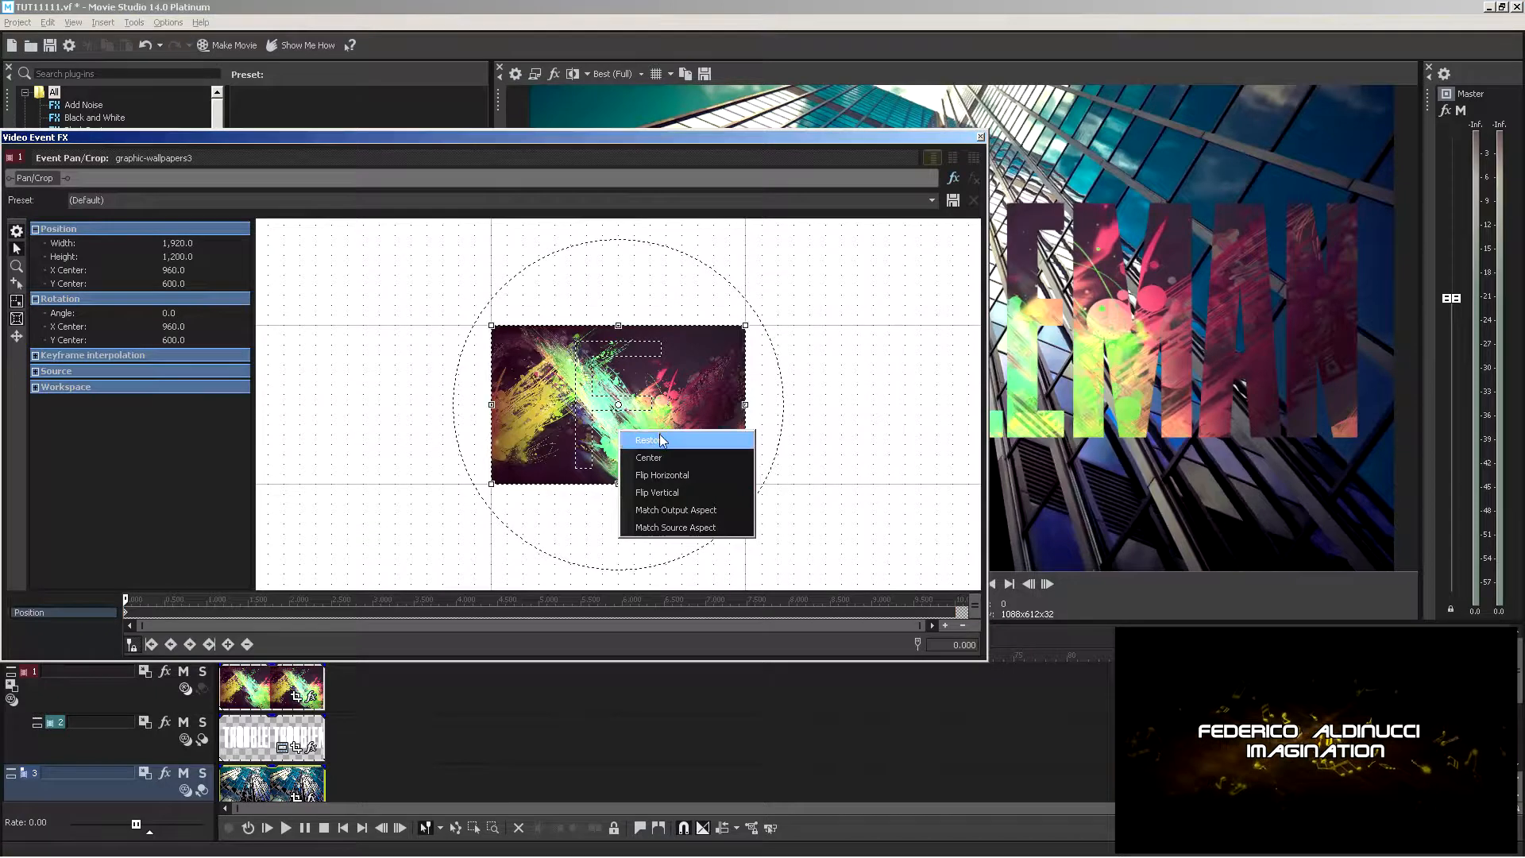
pyautogui.click(656, 451)
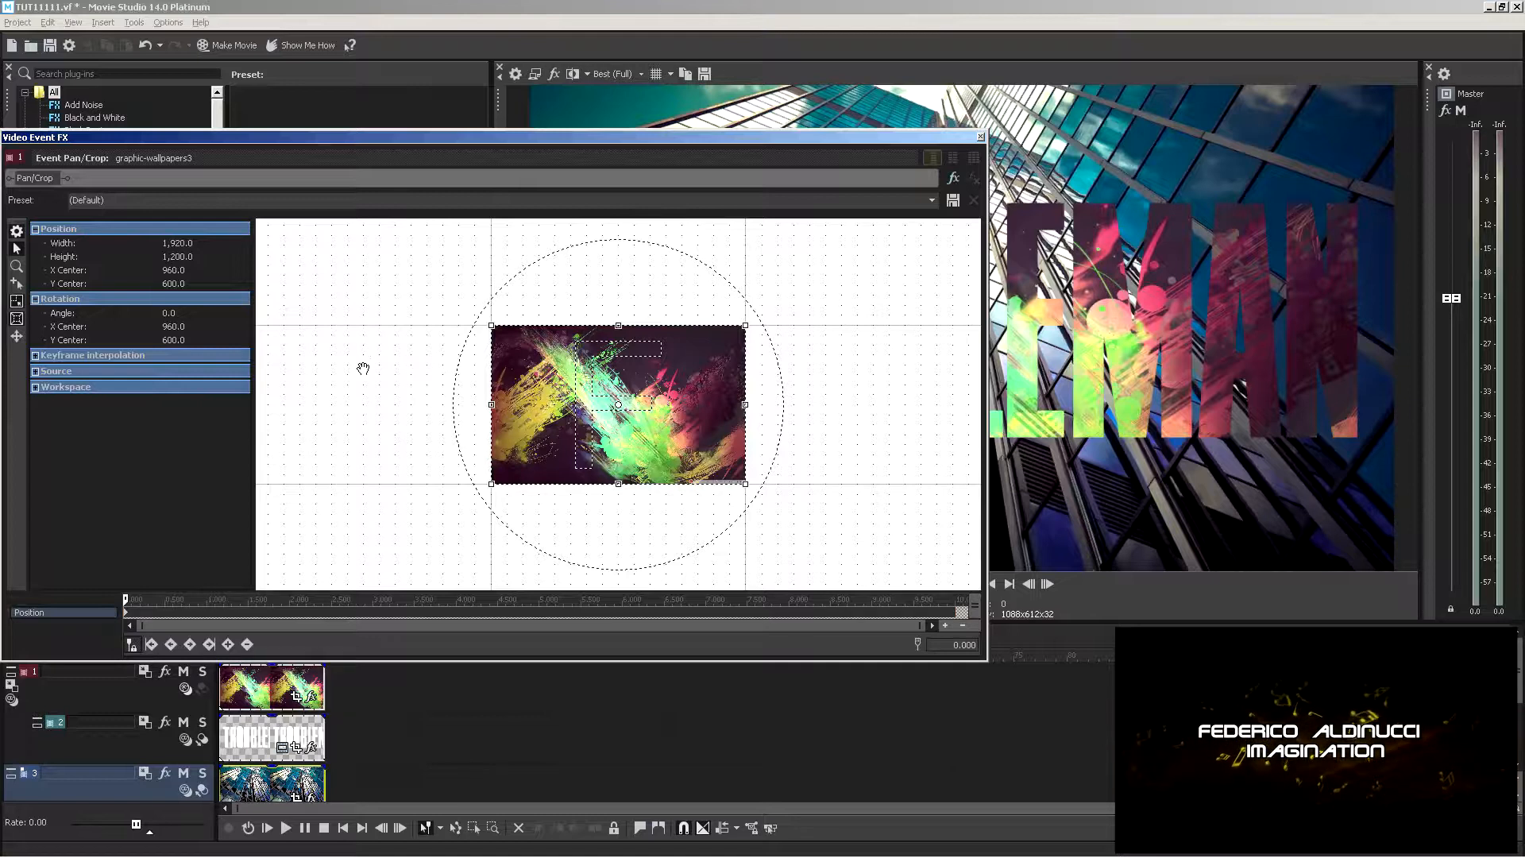
# Narrow the Video Event FX window and move it clear of the preview
pyautogui.moveTo(190, 596); pyautogui.dragTo(455, 599)
pyautogui.moveTo(74, 617); pyautogui.dragTo(96, 617)
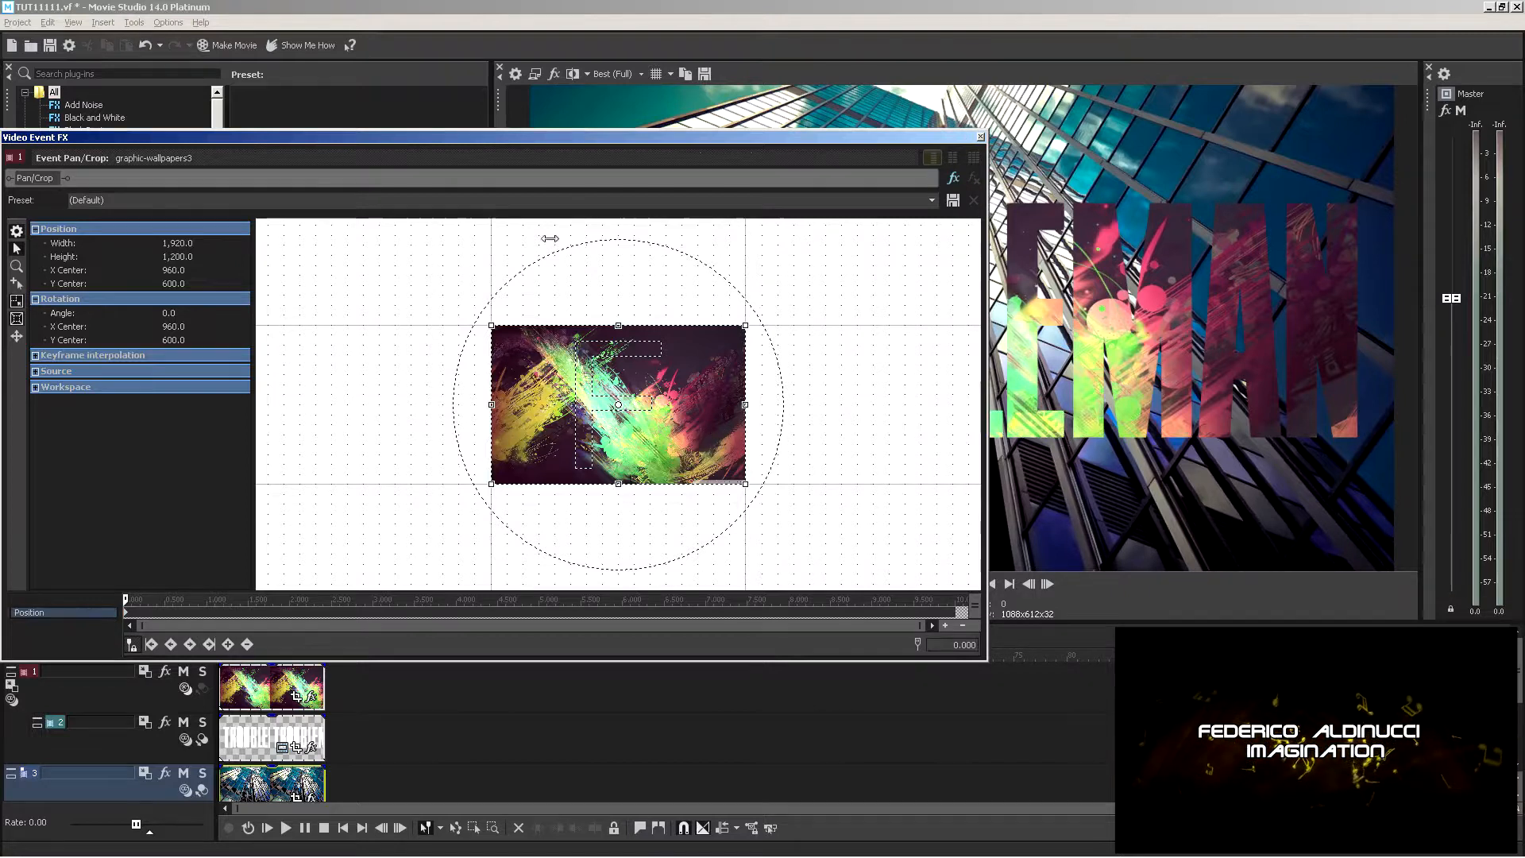
pyautogui.moveTo(988, 207); pyautogui.dragTo(491, 241)
pyautogui.moveTo(395, 137); pyautogui.dragTo(376, 278)
# At 0 seconds, shift the crop frame fully to the left of the image, to an X Center of -960
pyautogui.scroll(-6, 415, 507)
pyautogui.scroll(-3, 415, 507)
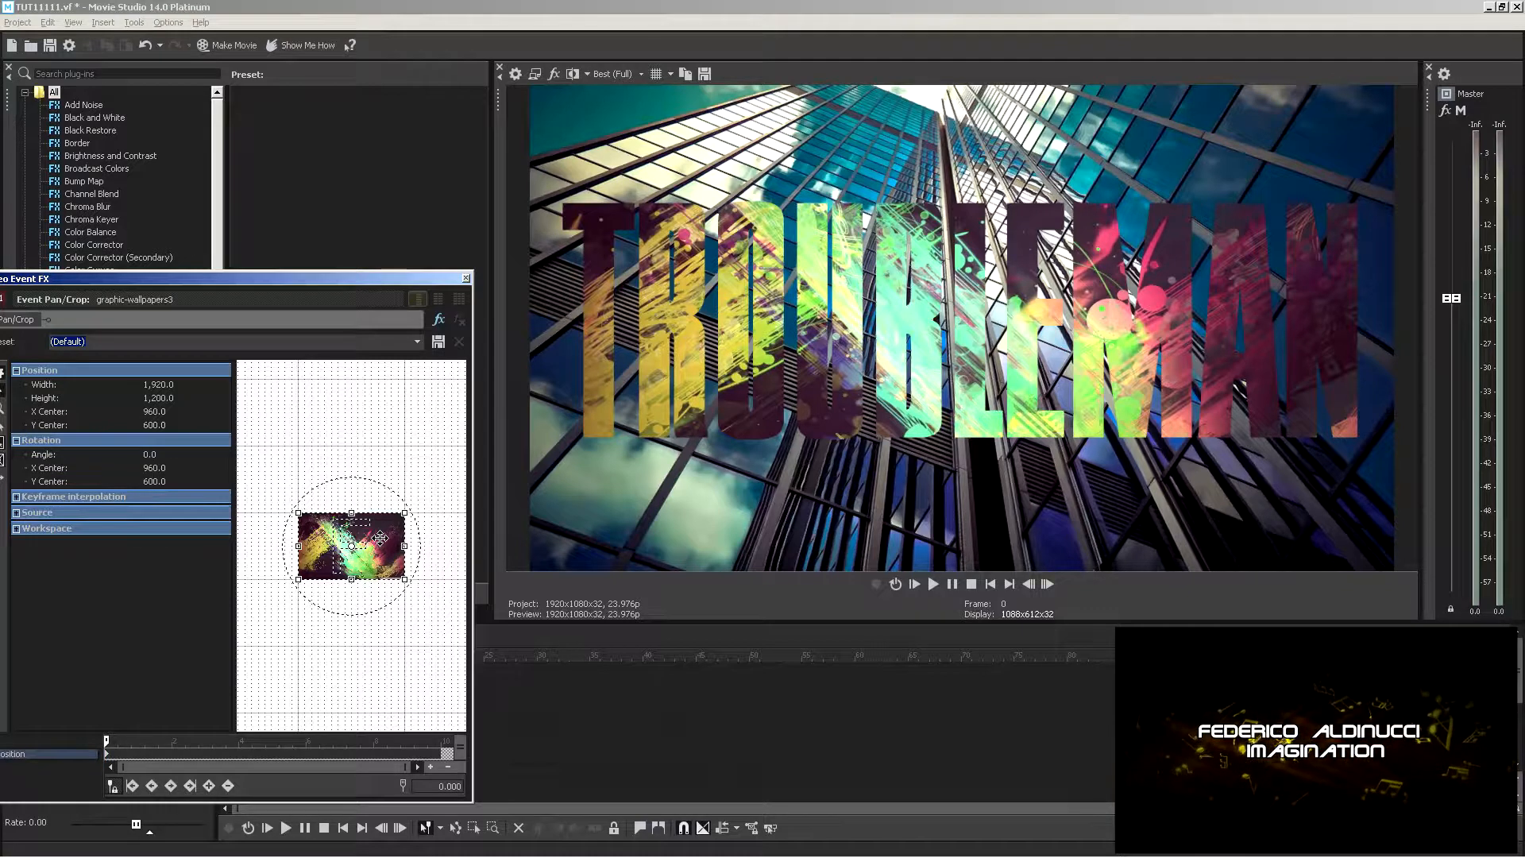
pyautogui.moveTo(380, 537); pyautogui.dragTo(273, 540)
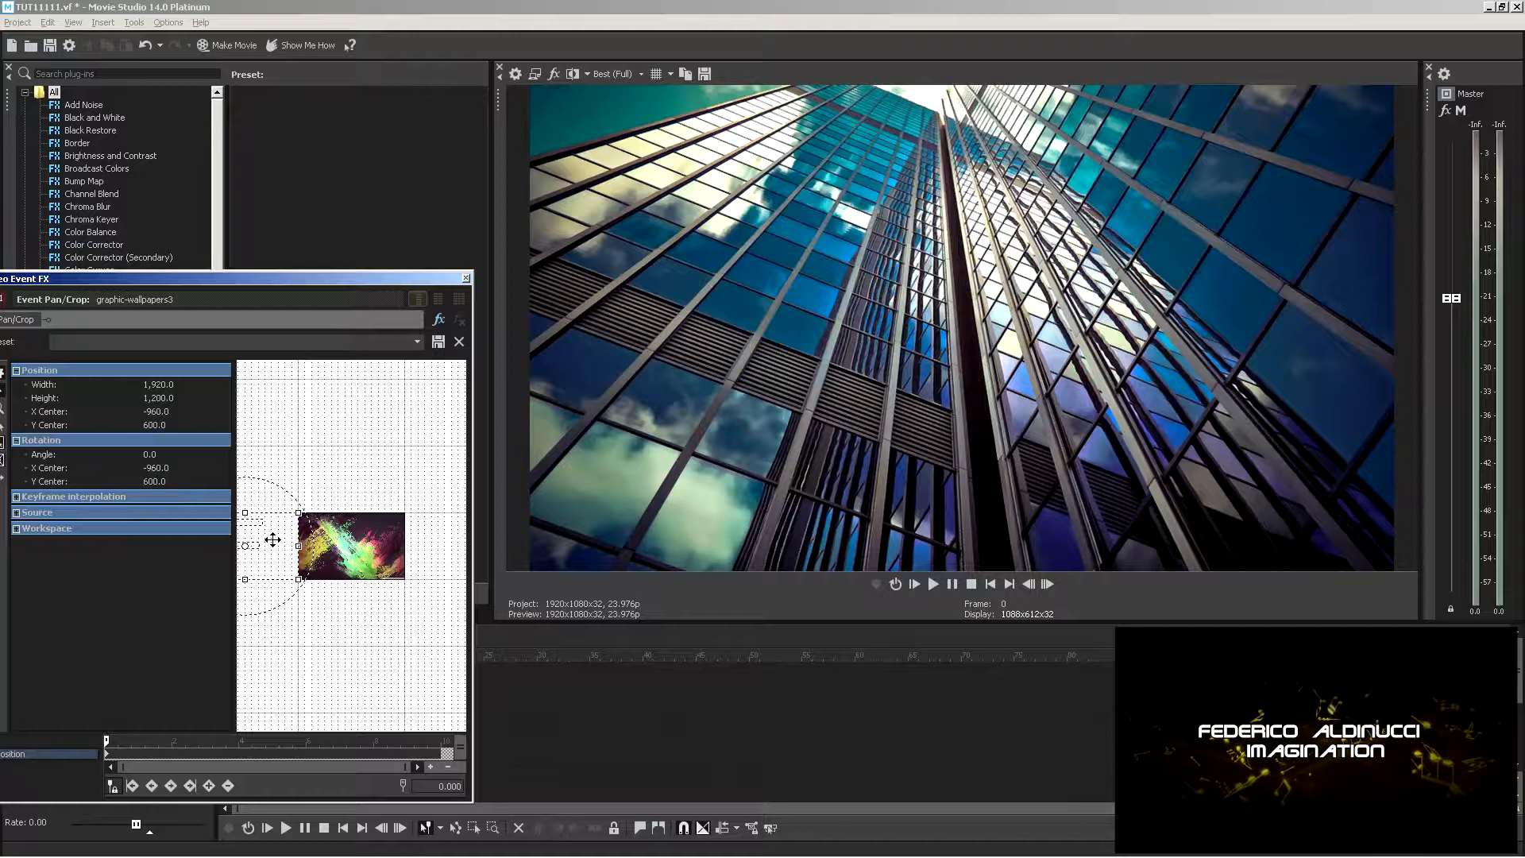
pyautogui.moveTo(272, 540)
pyautogui.mouseDown()
pyautogui.moveTo(296, 442)
pyautogui.moveTo(391, 427)
pyautogui.moveTo(367, 469)
pyautogui.moveTo(252, 516)
pyautogui.moveTo(270, 540)
pyautogui.mouseUp()
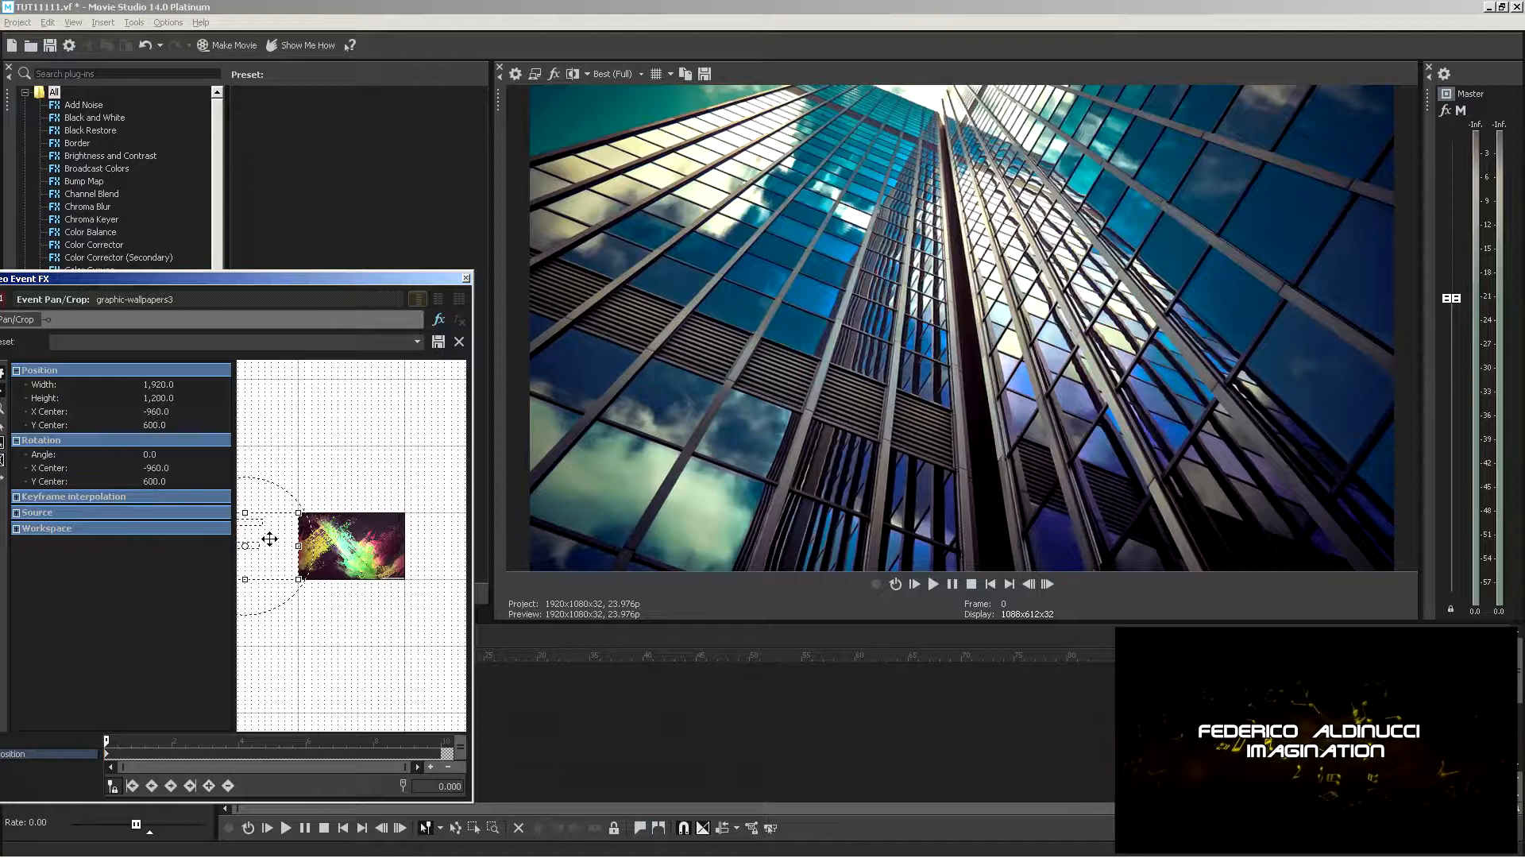
pyautogui.scroll(3, 276, 538)
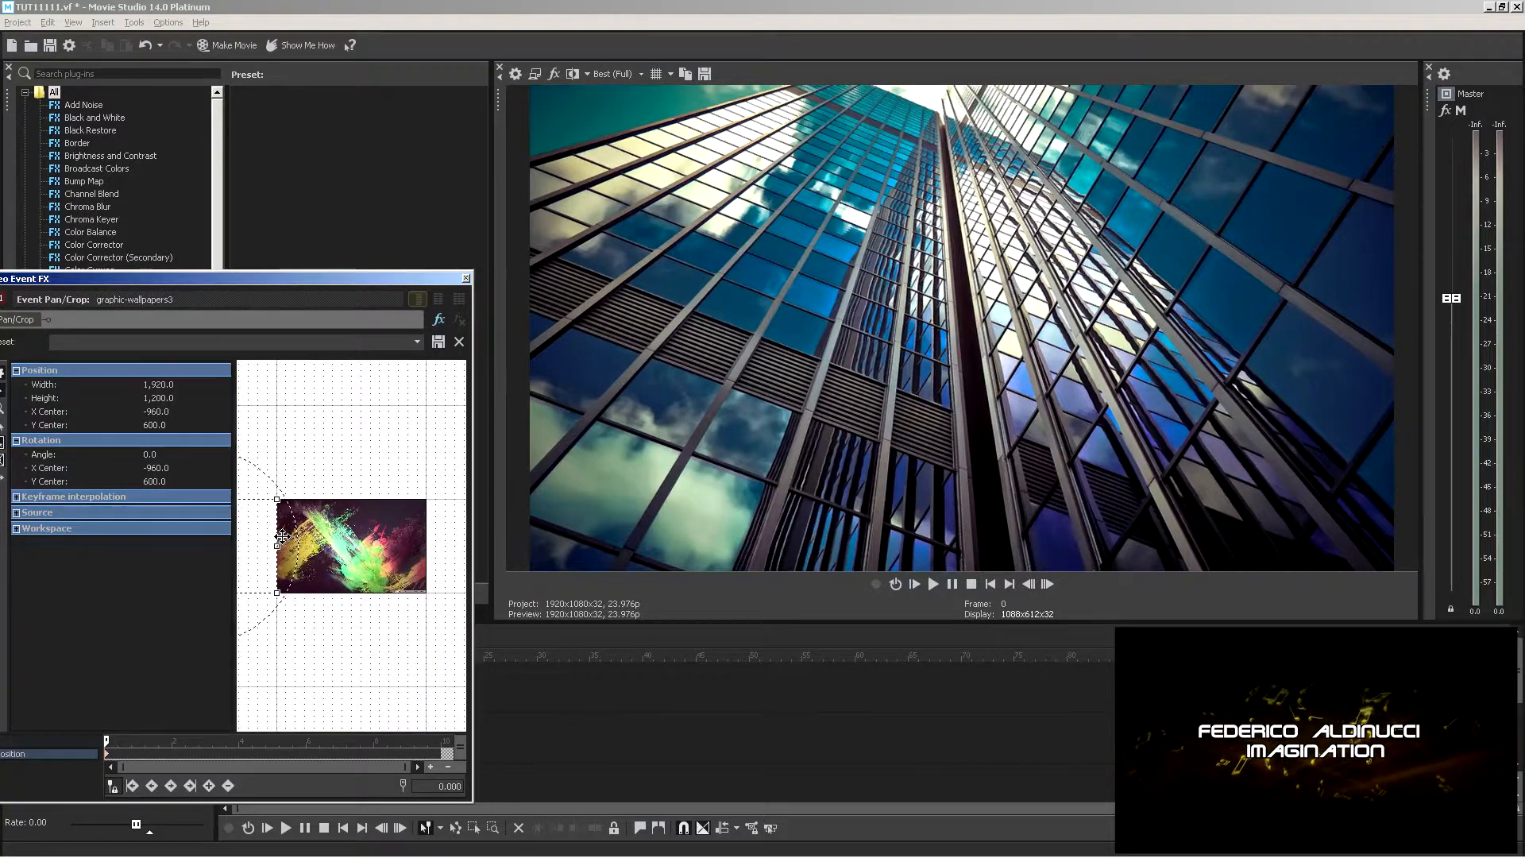
pyautogui.scroll(-4, 282, 537)
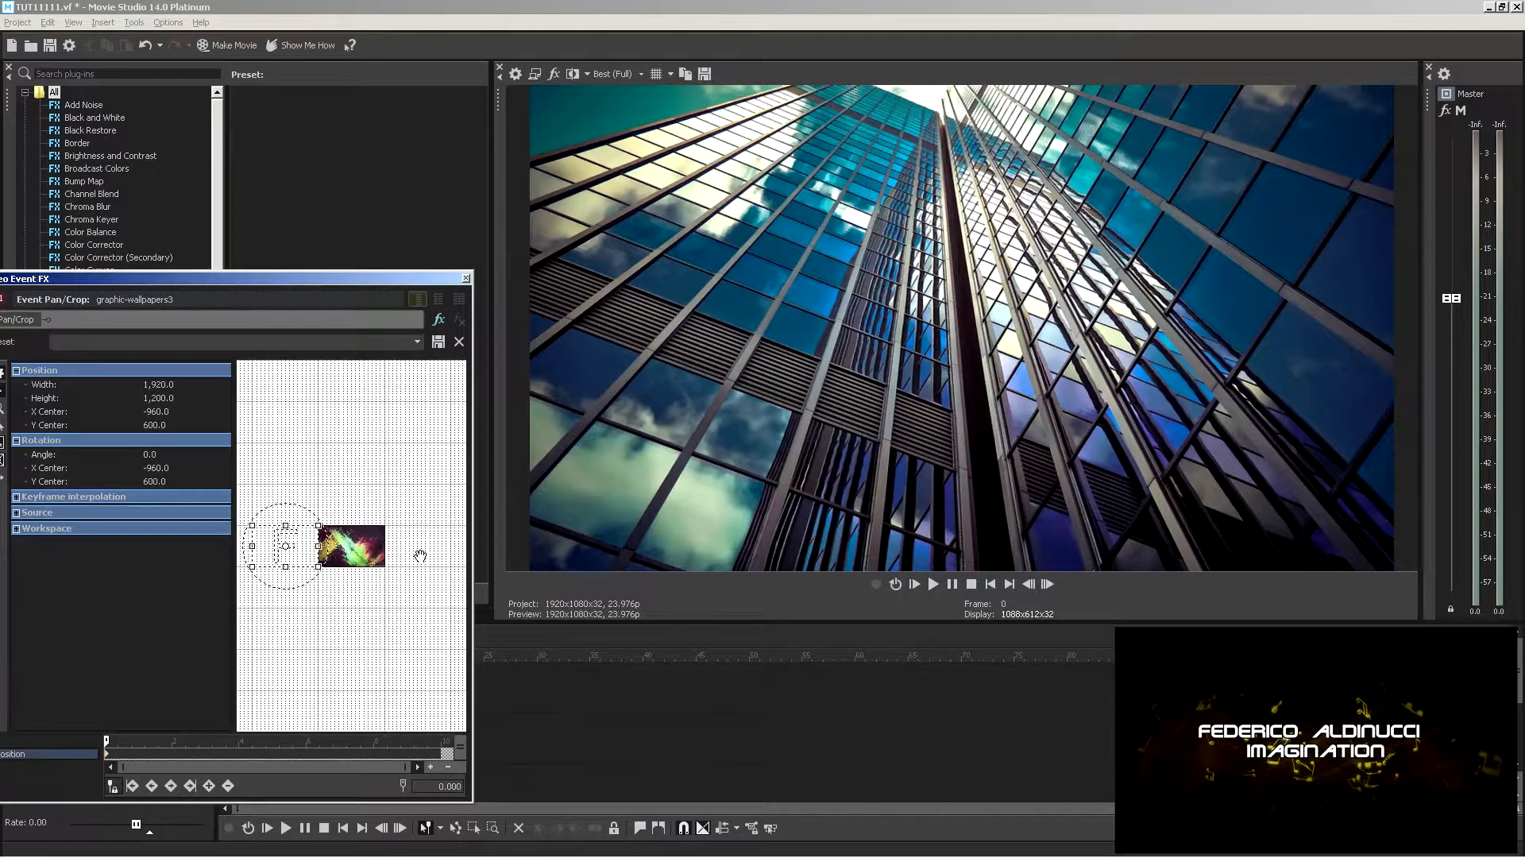
# At 4 seconds, restore the crop frame to its default position over the image to add a second keyframe
pyautogui.moveTo(106, 739); pyautogui.dragTo(239, 740)
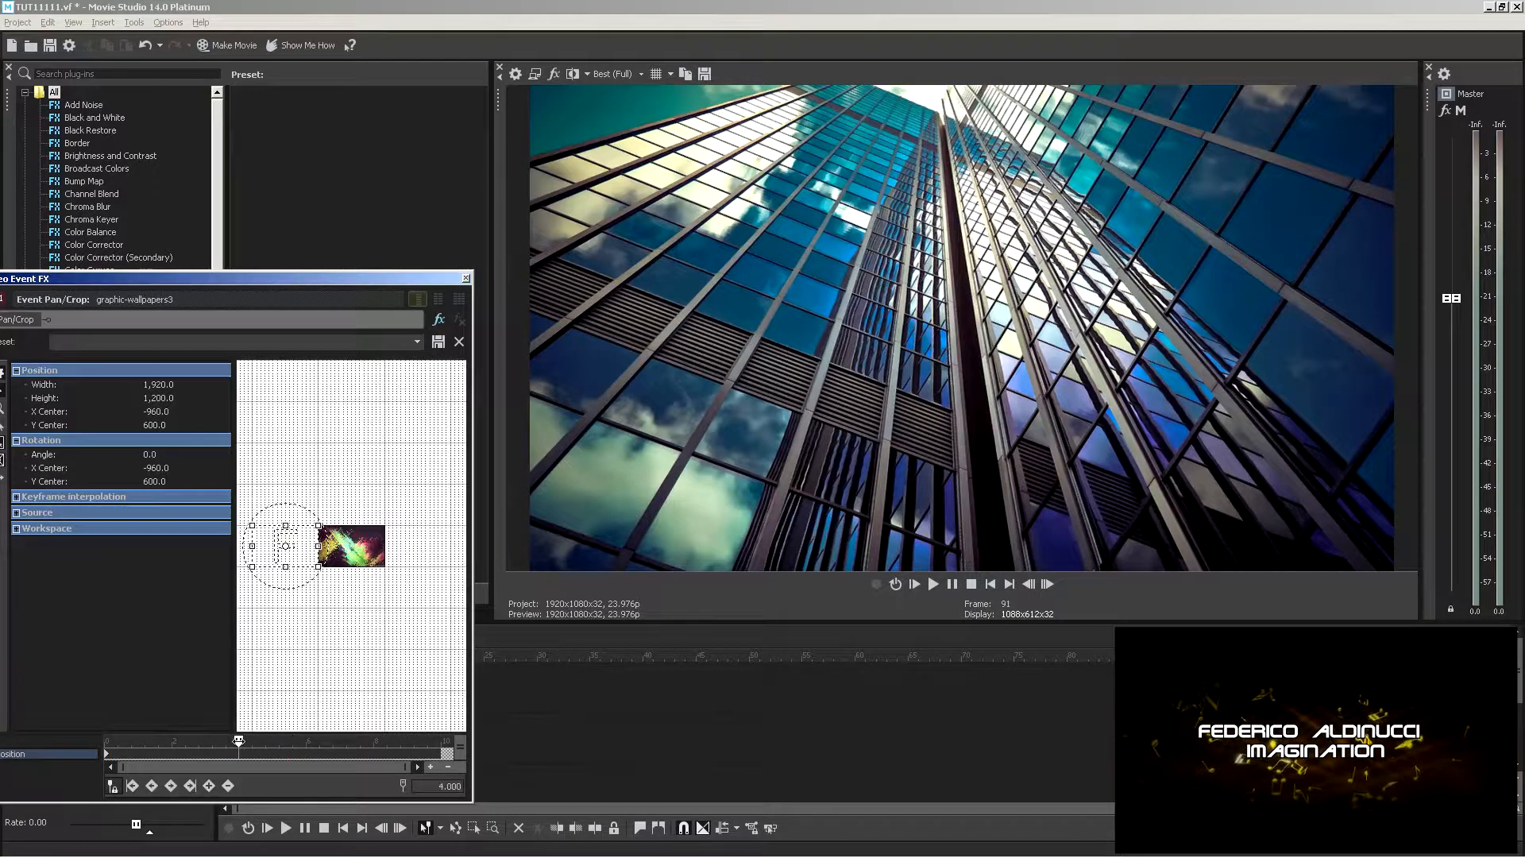
pyautogui.rightClick(296, 546)
pyautogui.click(345, 559)
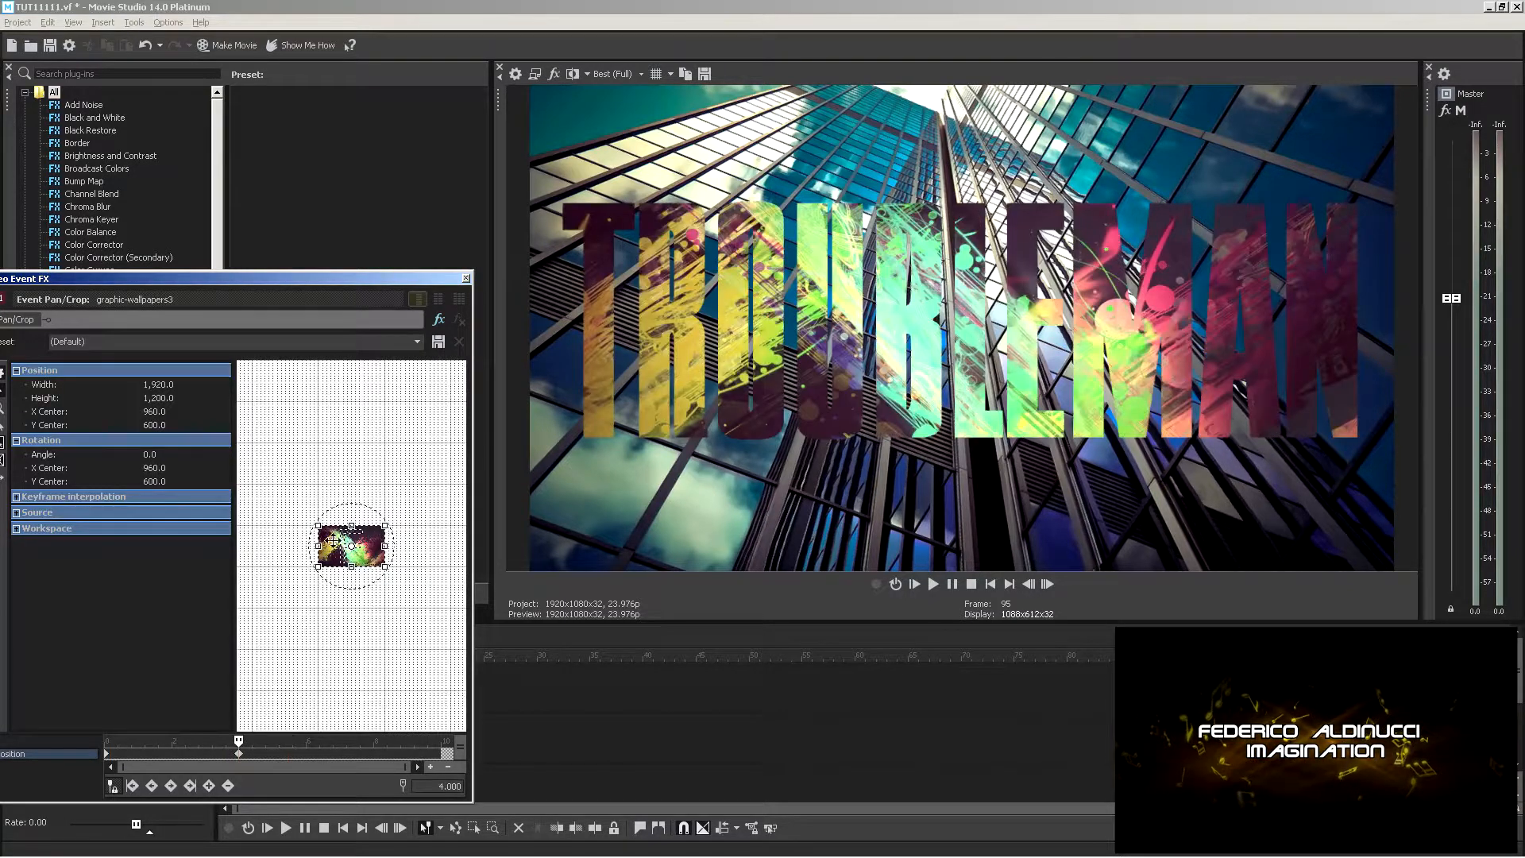
# Play the masked title animation from the start to check how the image slides in
pyautogui.click(989, 585)
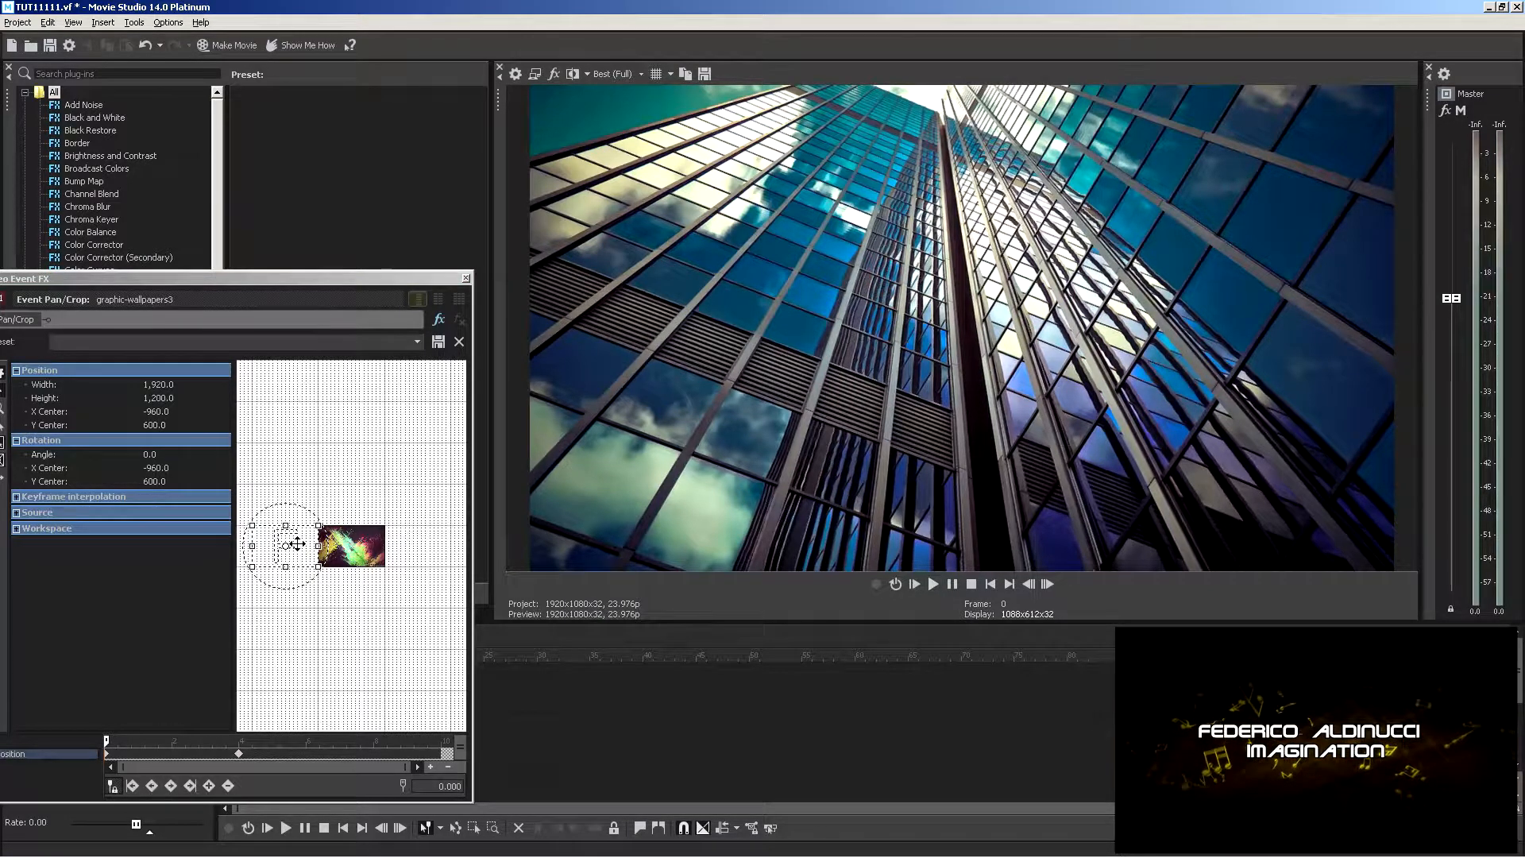
pyautogui.click(933, 584)
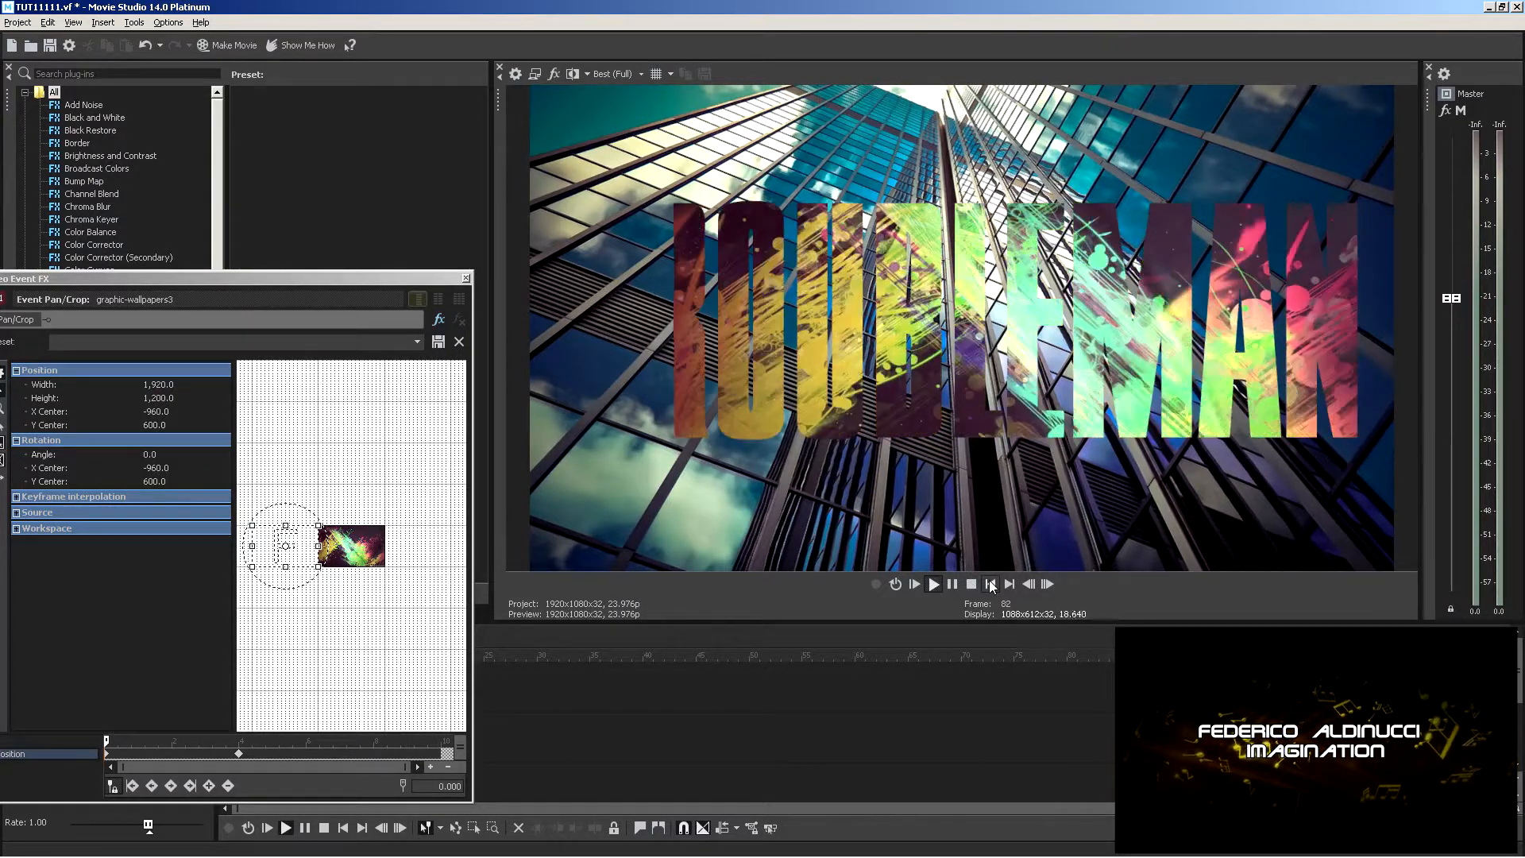
pyautogui.click(970, 586)
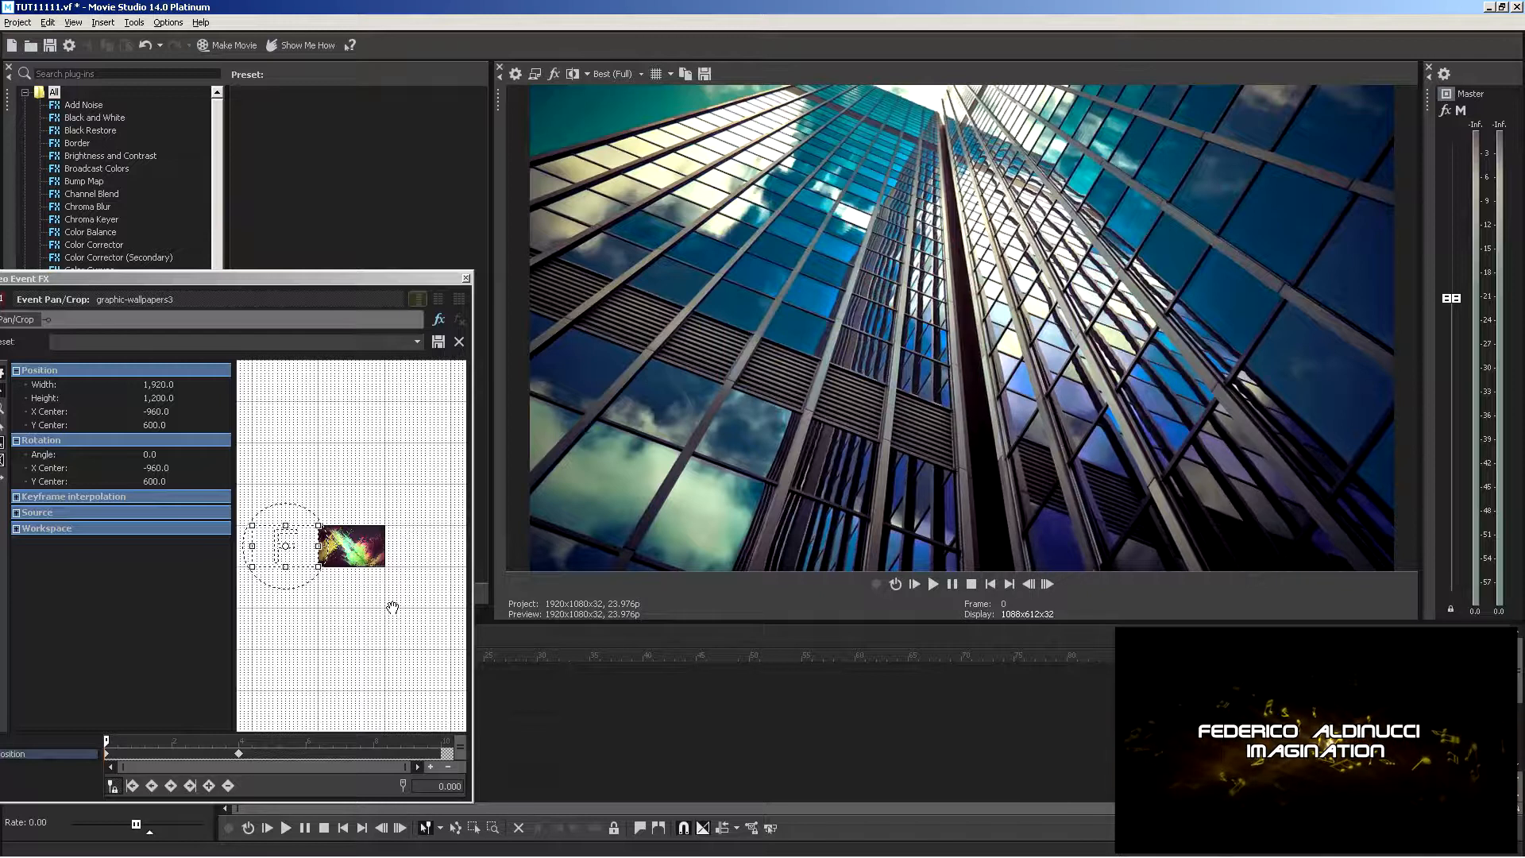
# At the first keyframe, shift the crop frame to the image's right side at an X Center of 2,880 and preview the animation
pyautogui.click(302, 559)
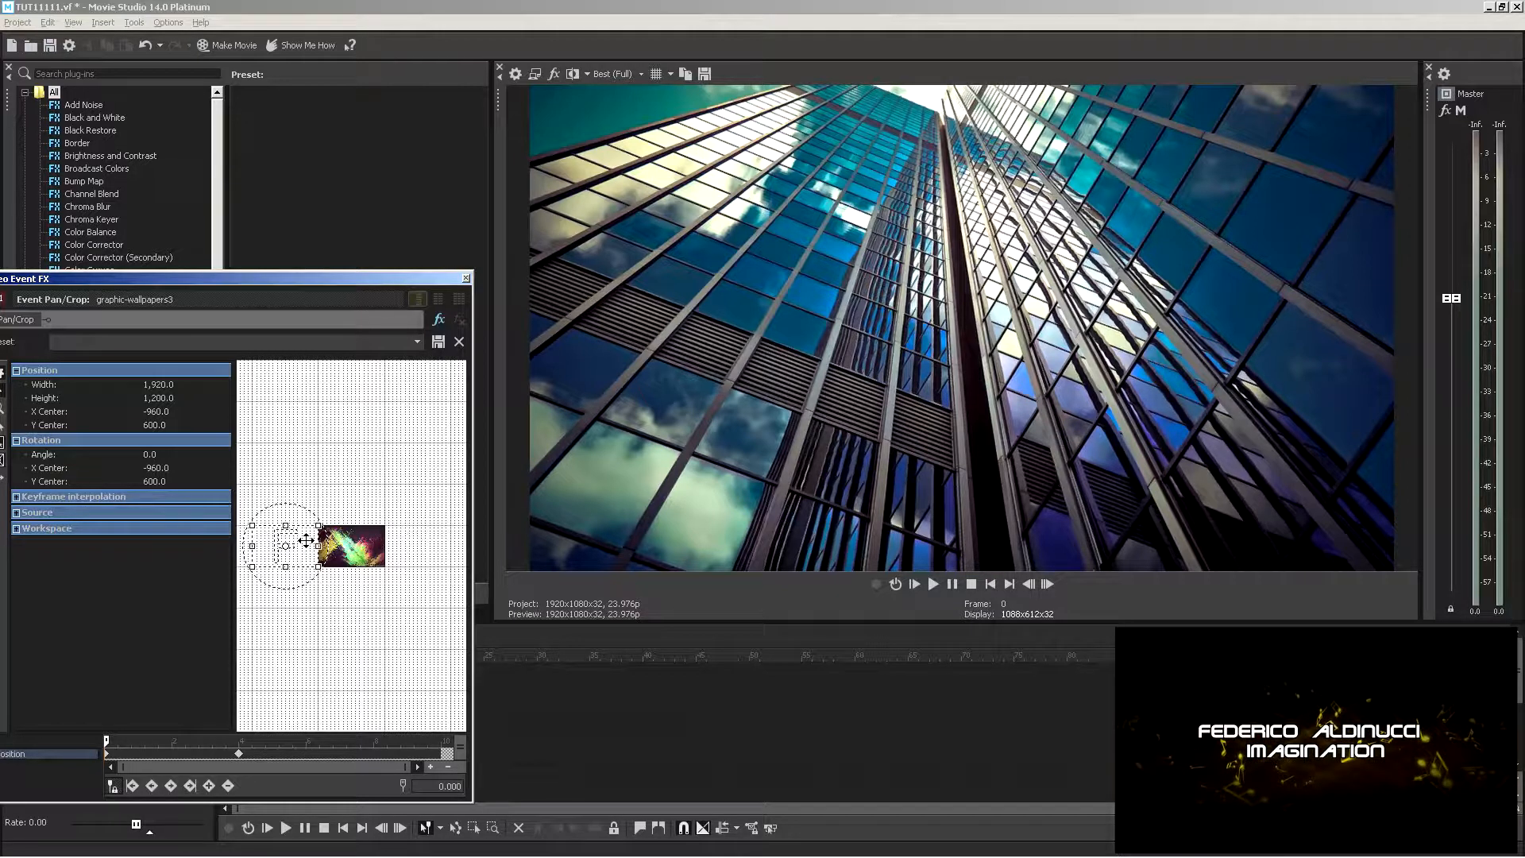
pyautogui.moveTo(303, 541); pyautogui.dragTo(426, 542)
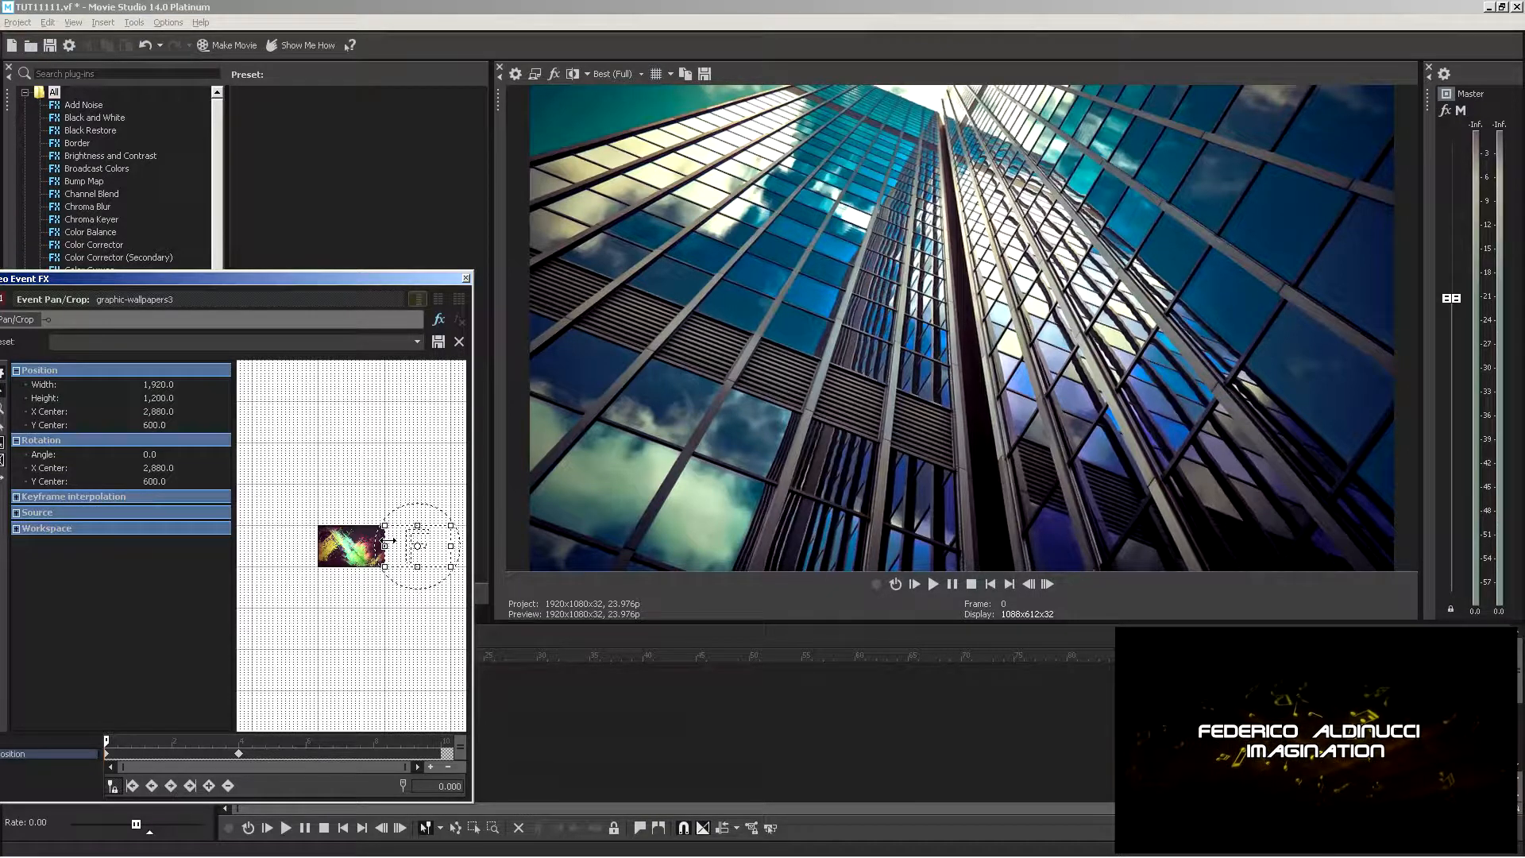
pyautogui.click(936, 583)
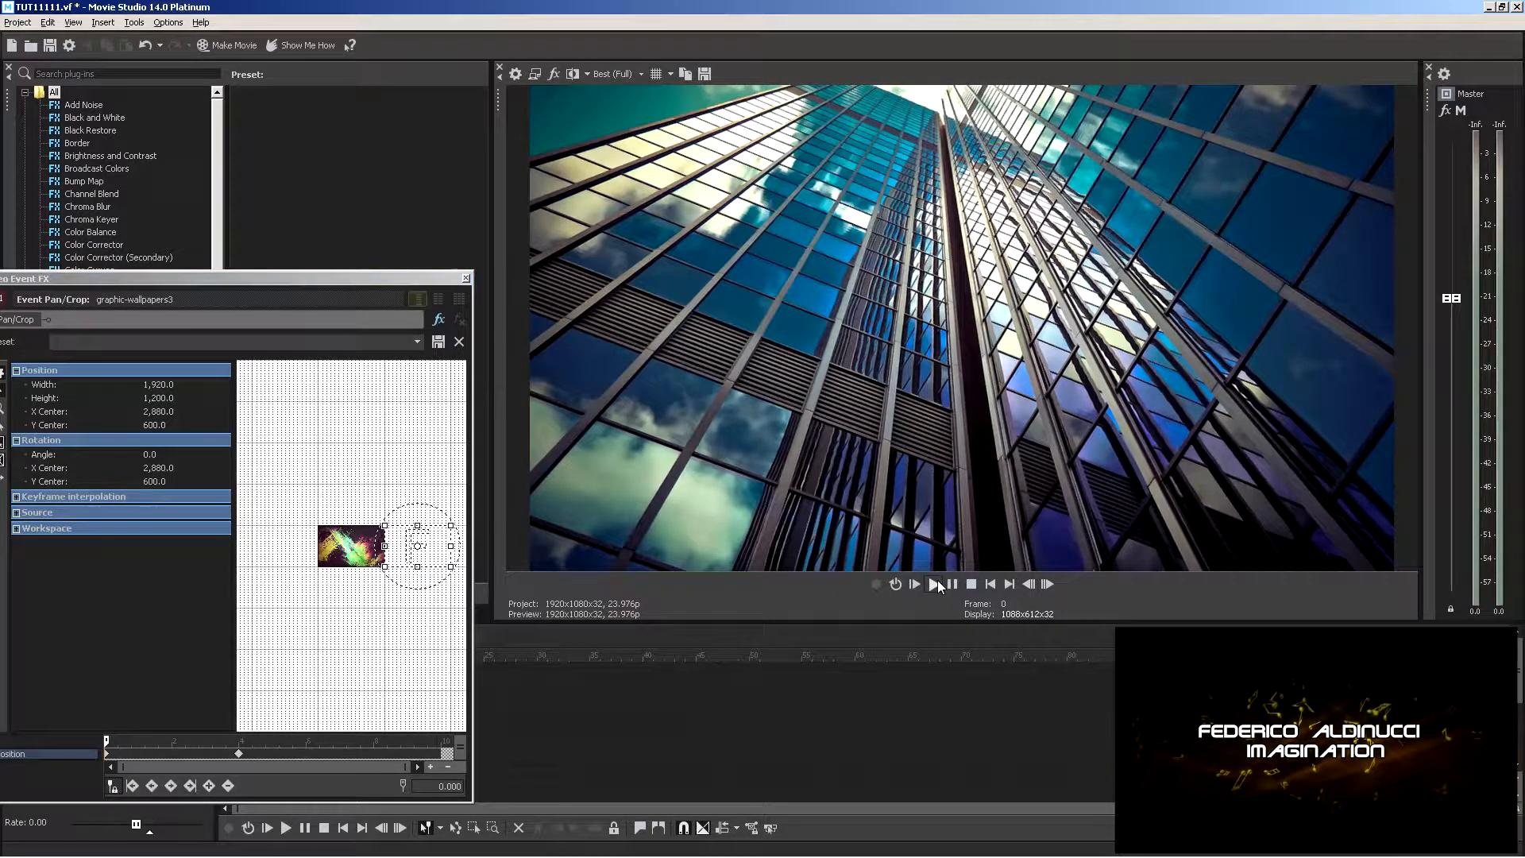
pyautogui.click(935, 583)
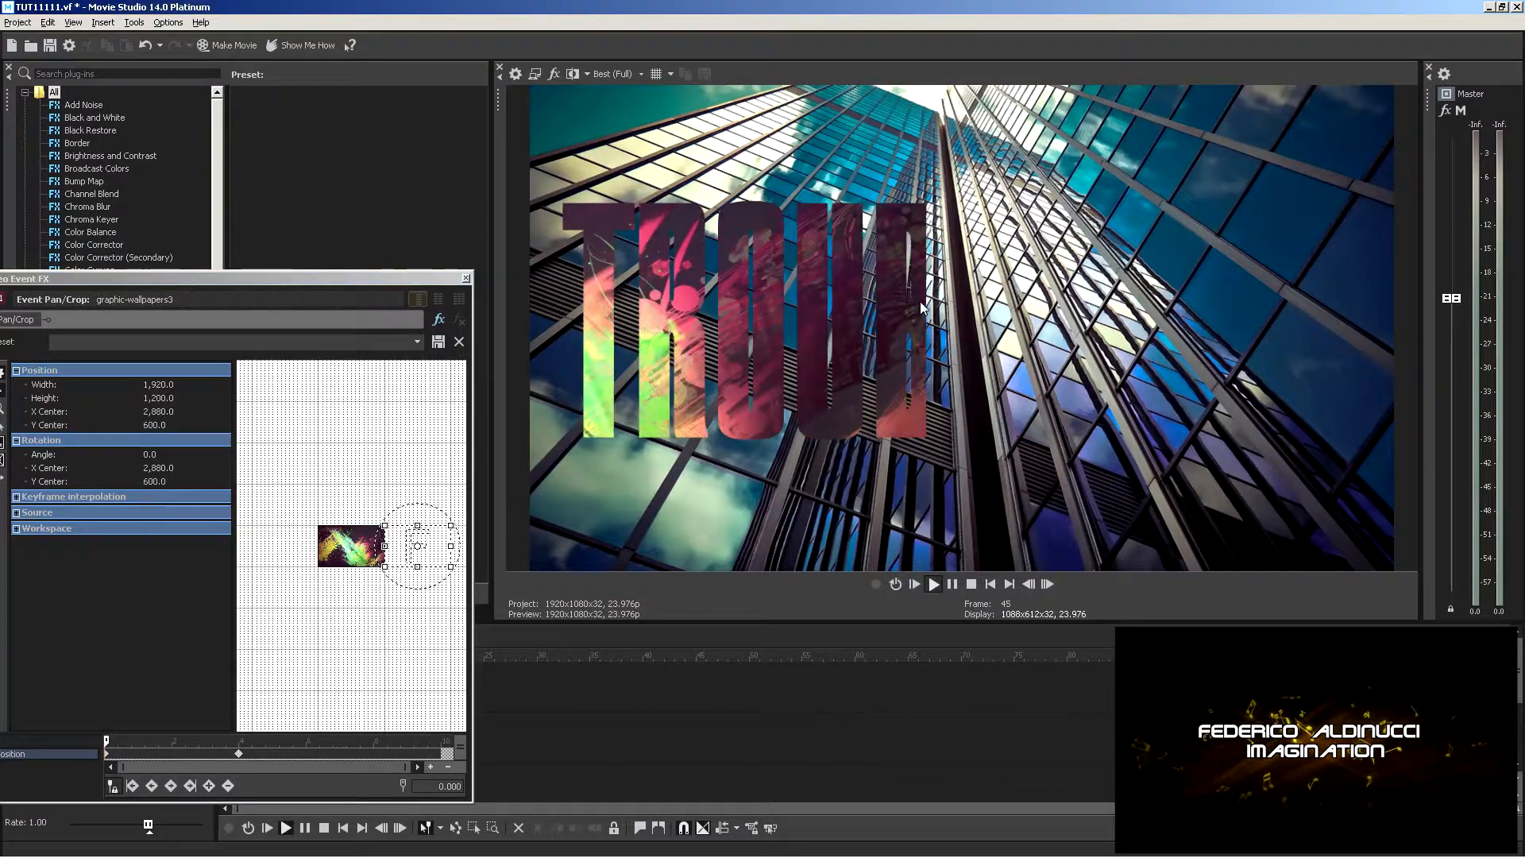
pyautogui.click(971, 584)
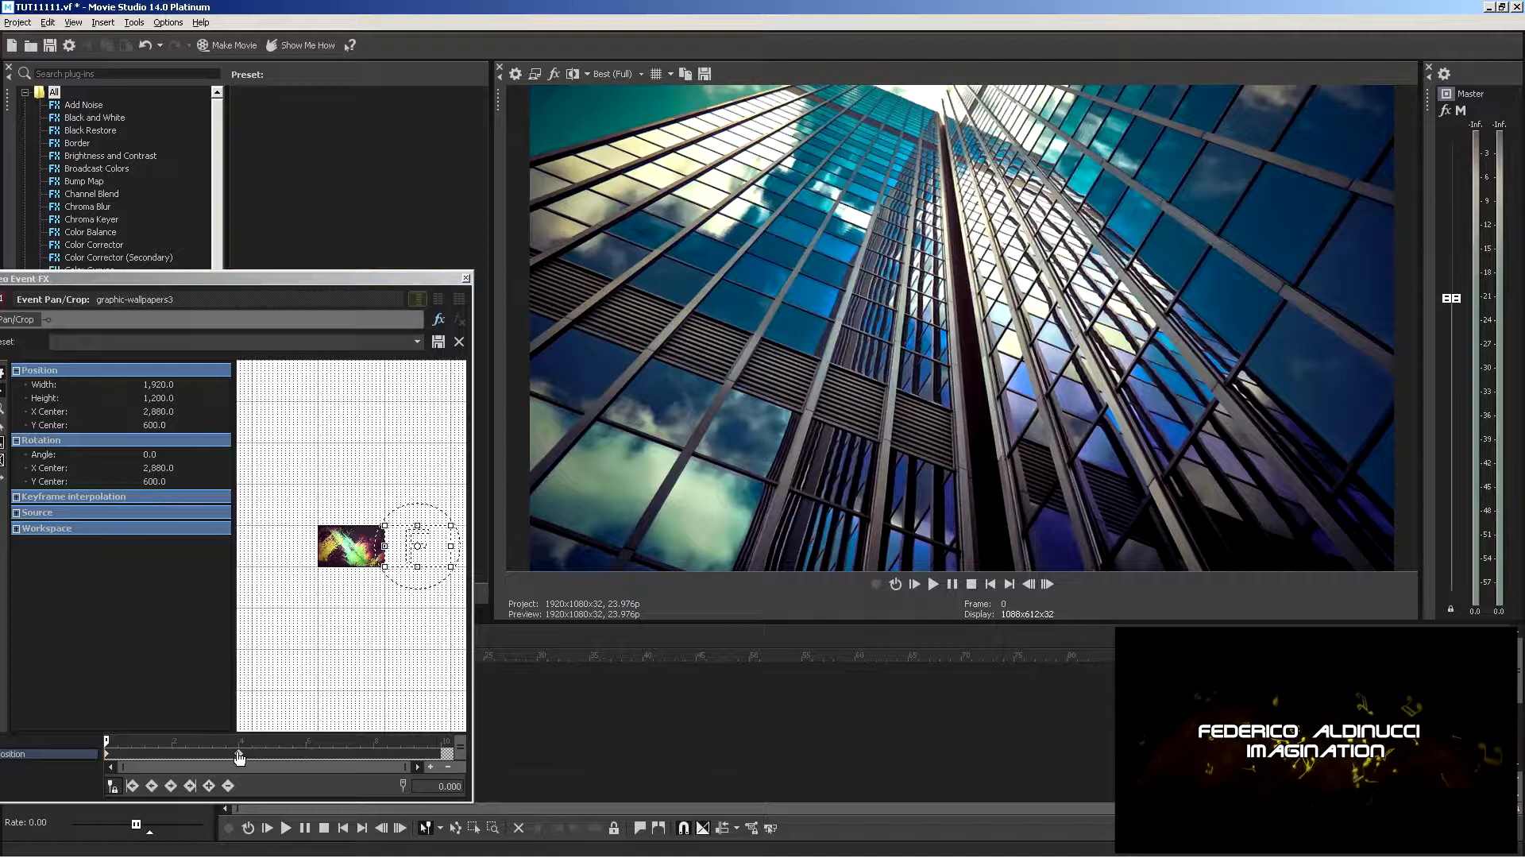
# Move the second Pan/Crop keyframe from its place to the 2-second mark and play the faster slide-in from the start
pyautogui.moveTo(240, 757); pyautogui.dragTo(170, 765)
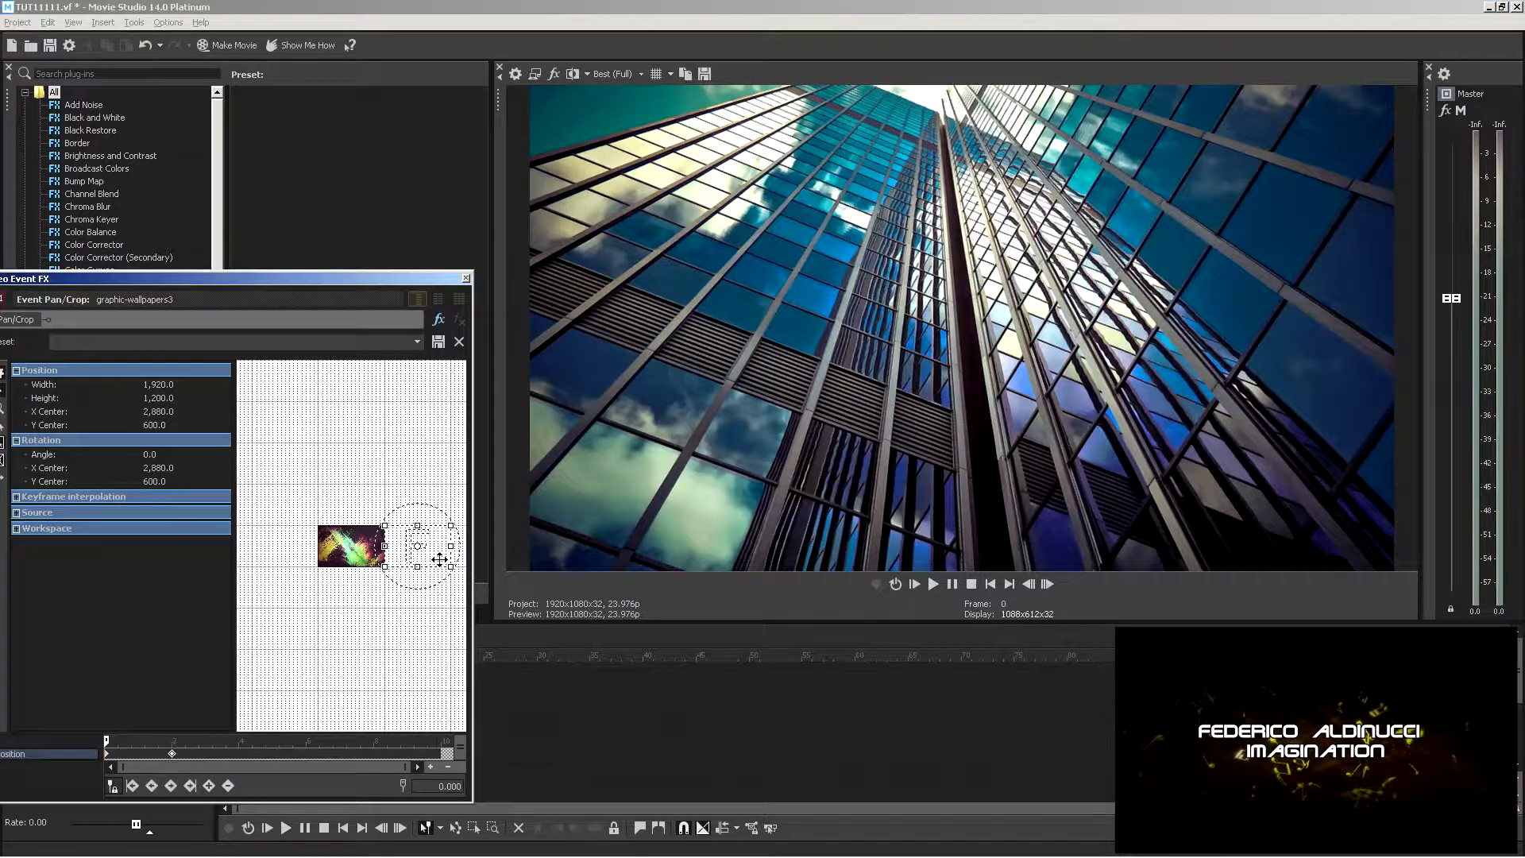
pyautogui.click(173, 754)
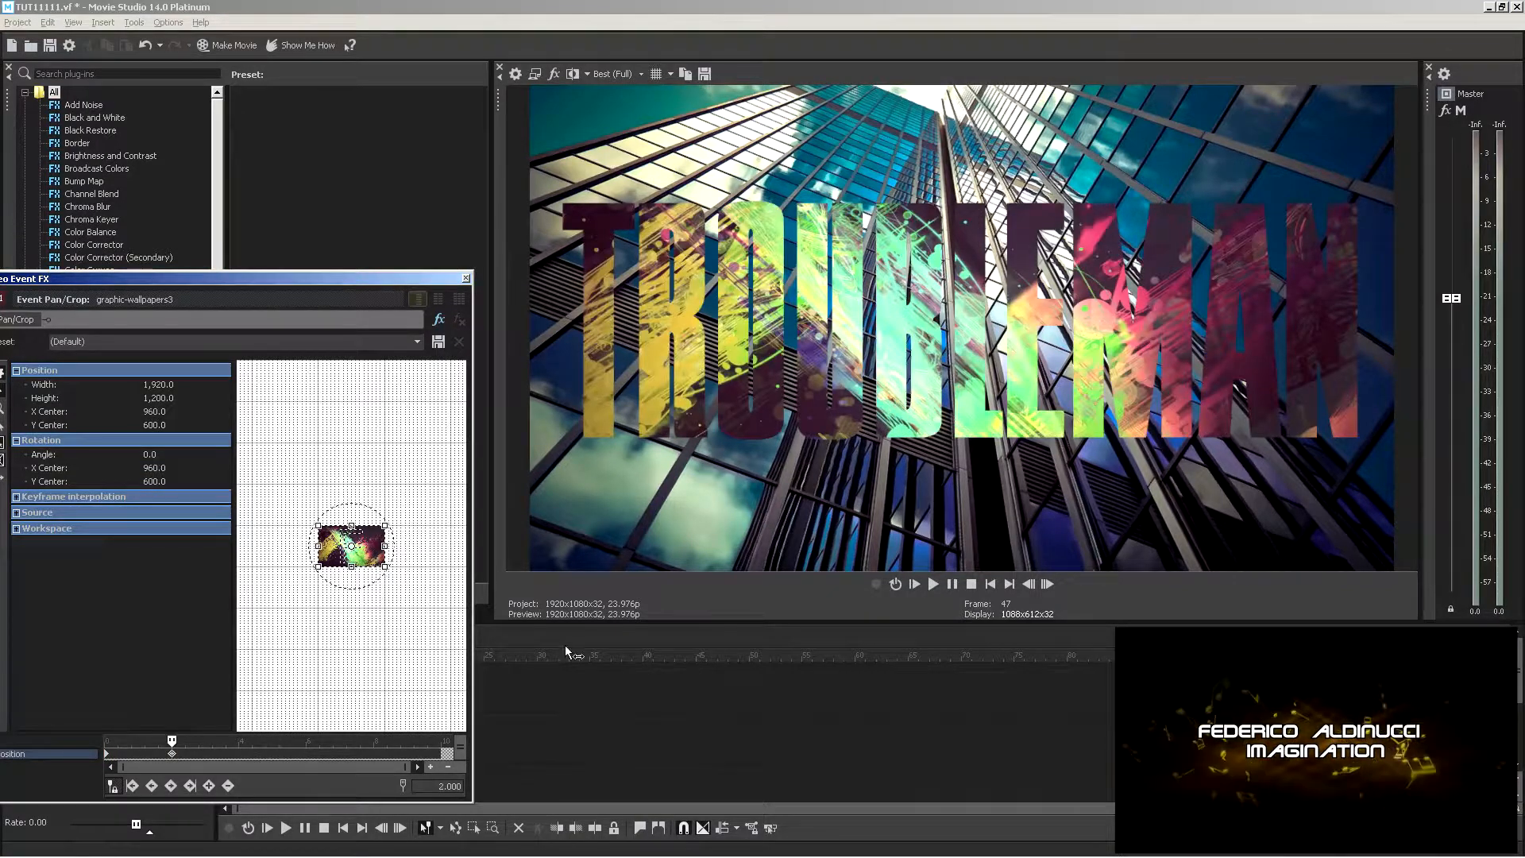
pyautogui.click(990, 584)
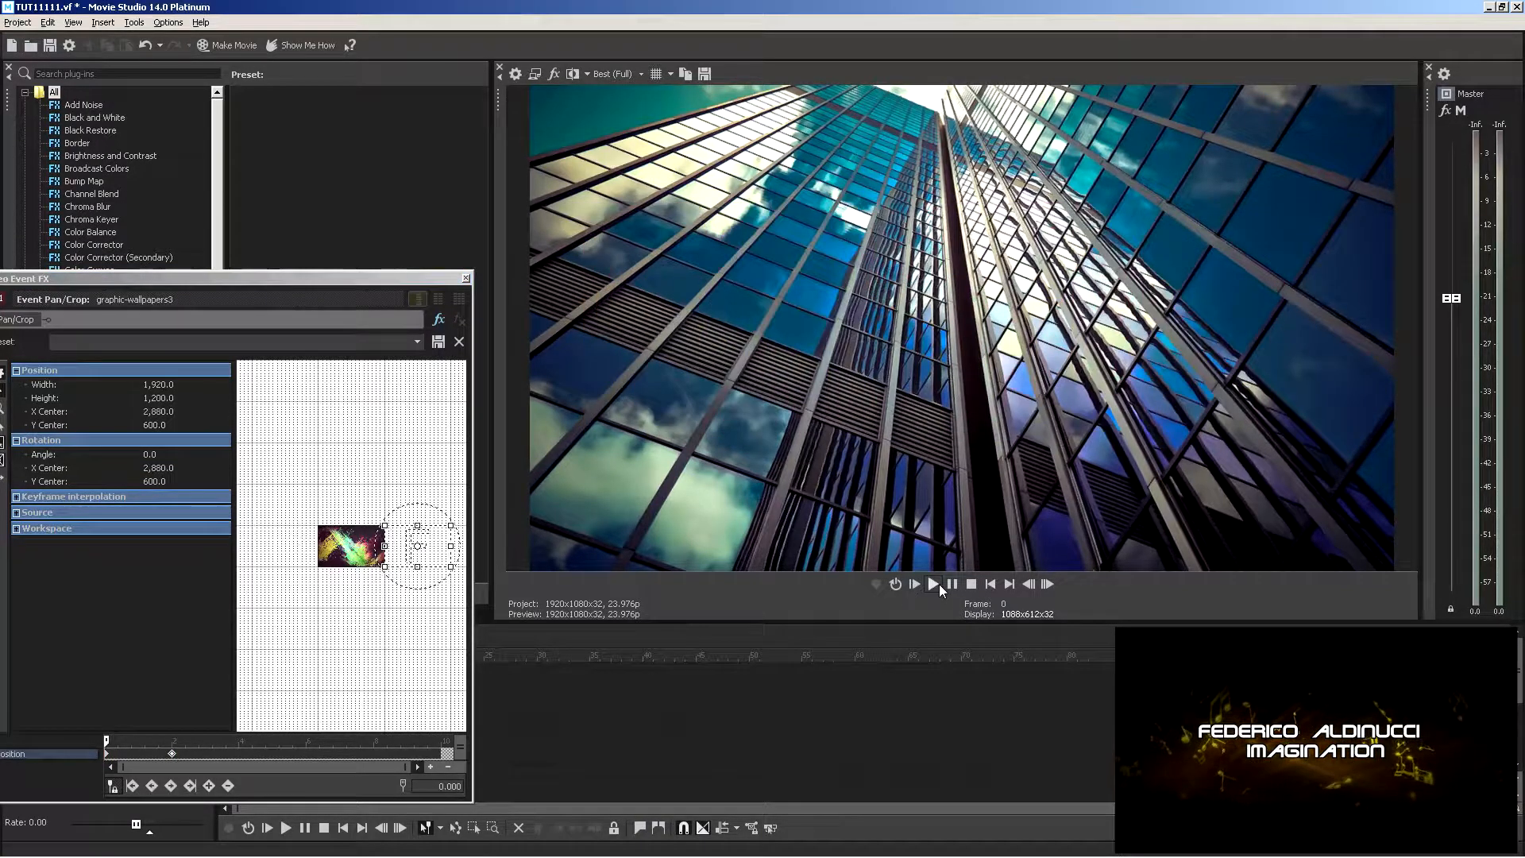
pyautogui.click(934, 585)
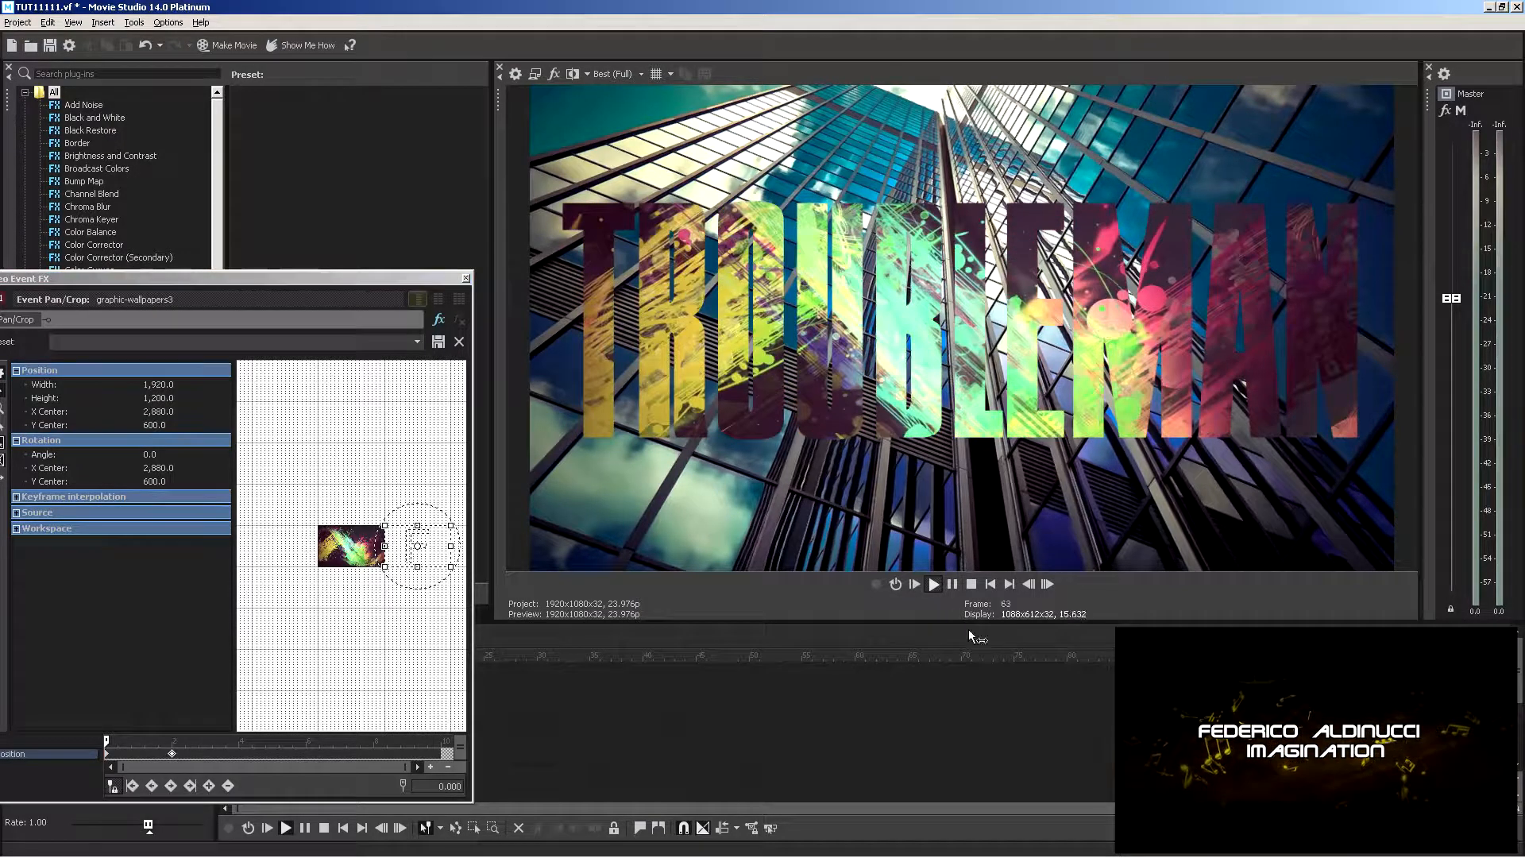
pyautogui.click(971, 585)
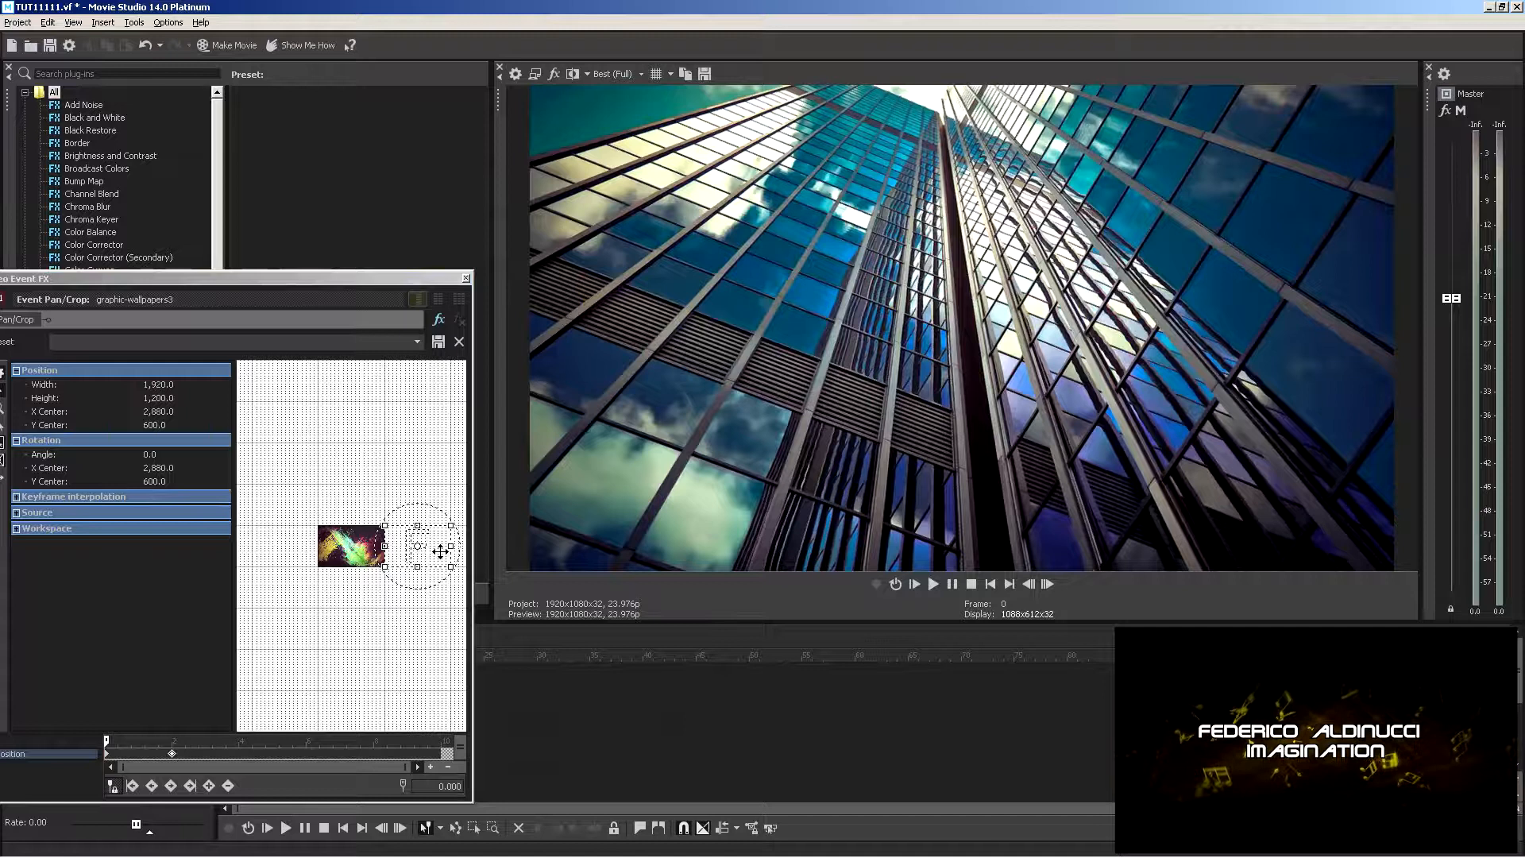
# At the first keyframe, place the crop frame directly above the image at X Center 960, Y Center -600, and preview the animation
pyautogui.moveTo(440, 551); pyautogui.dragTo(372, 511)
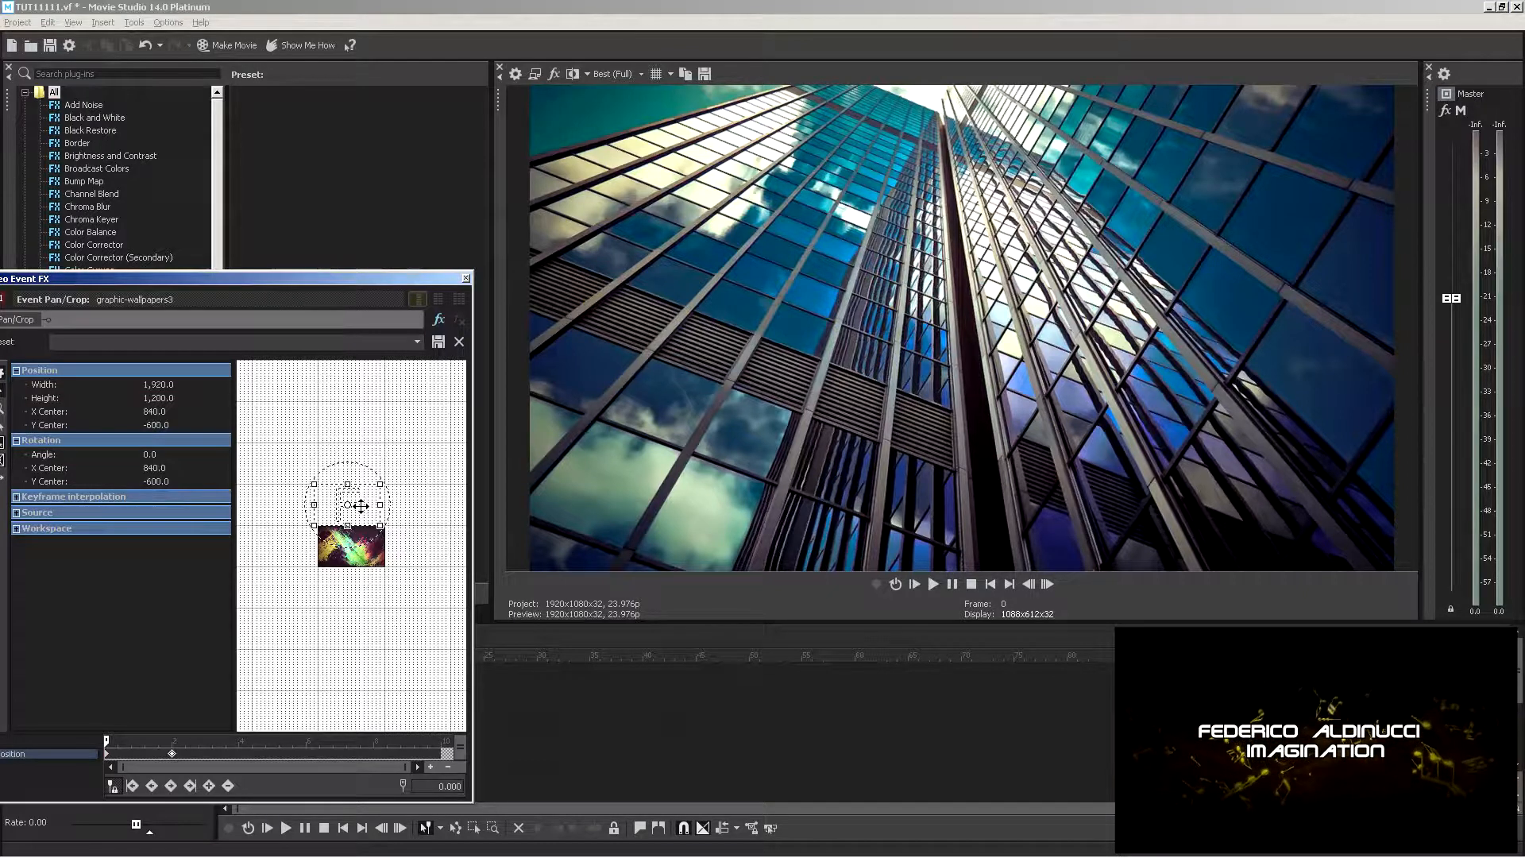
pyautogui.moveTo(361, 506); pyautogui.dragTo(365, 506)
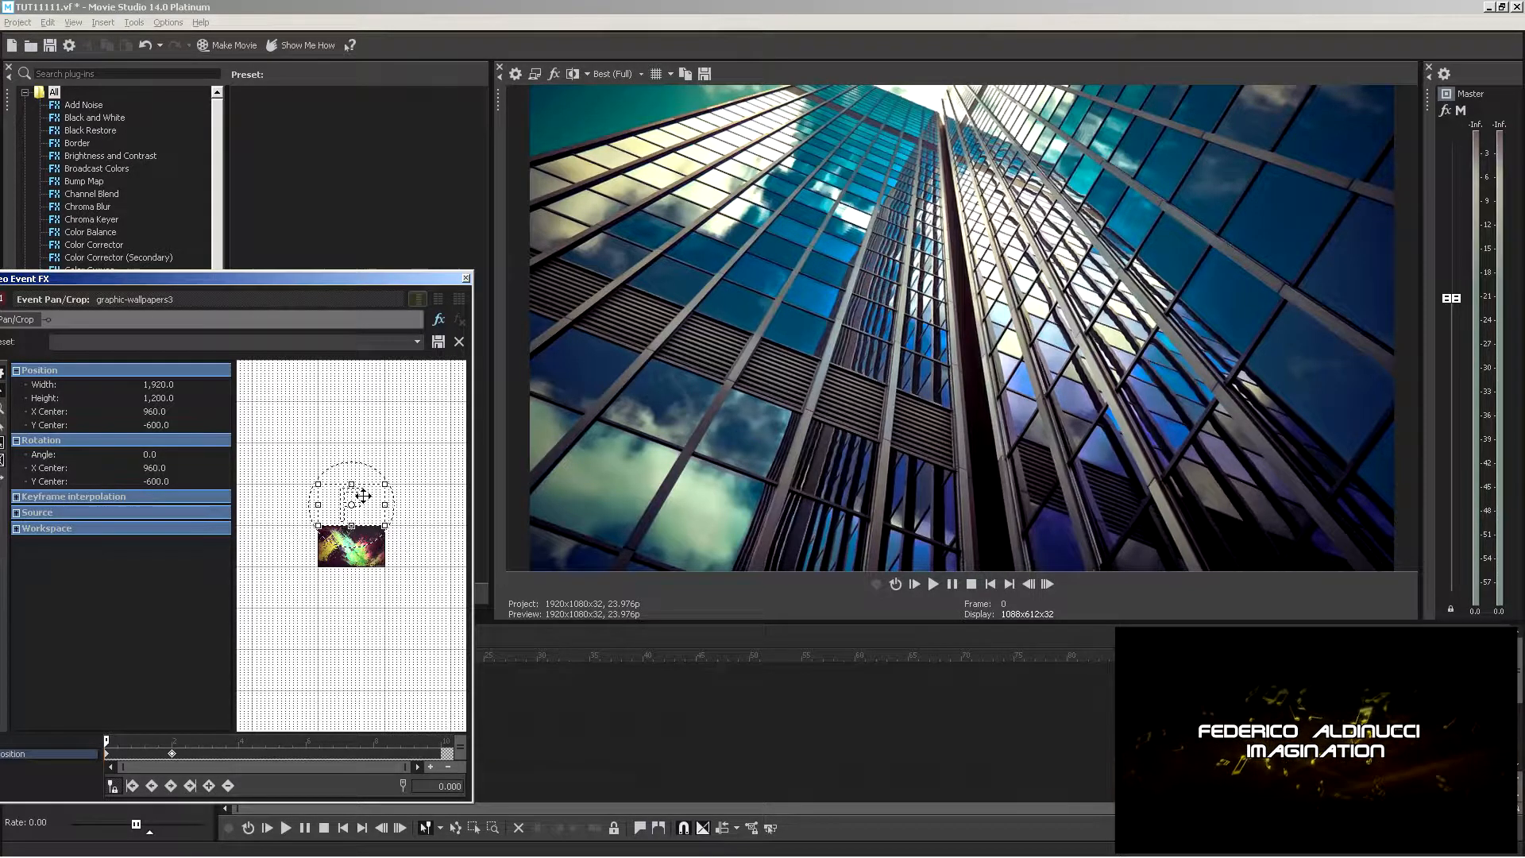
pyautogui.click(936, 589)
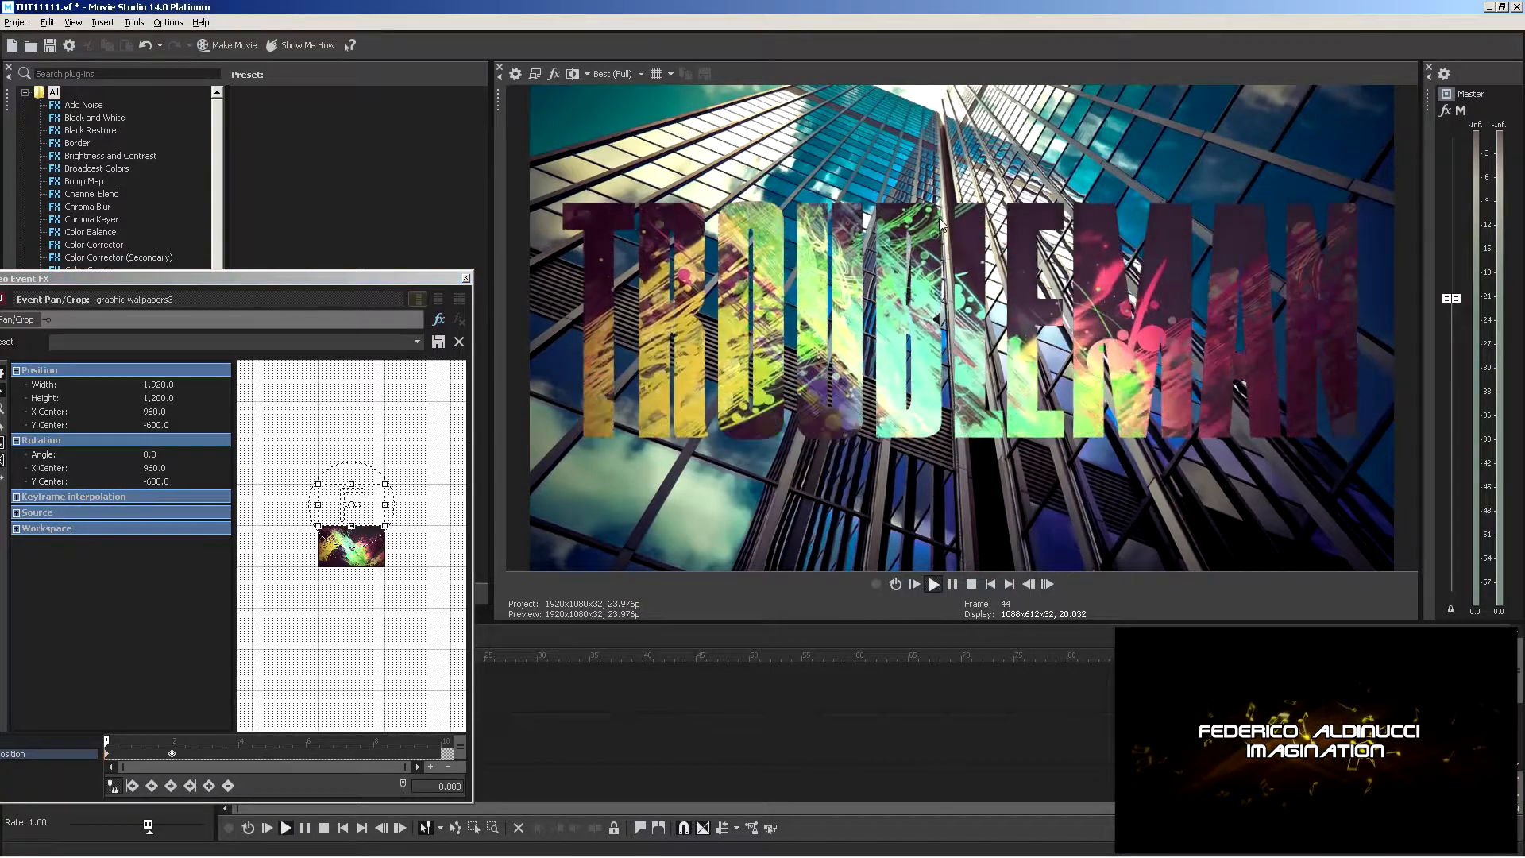
pyautogui.click(971, 584)
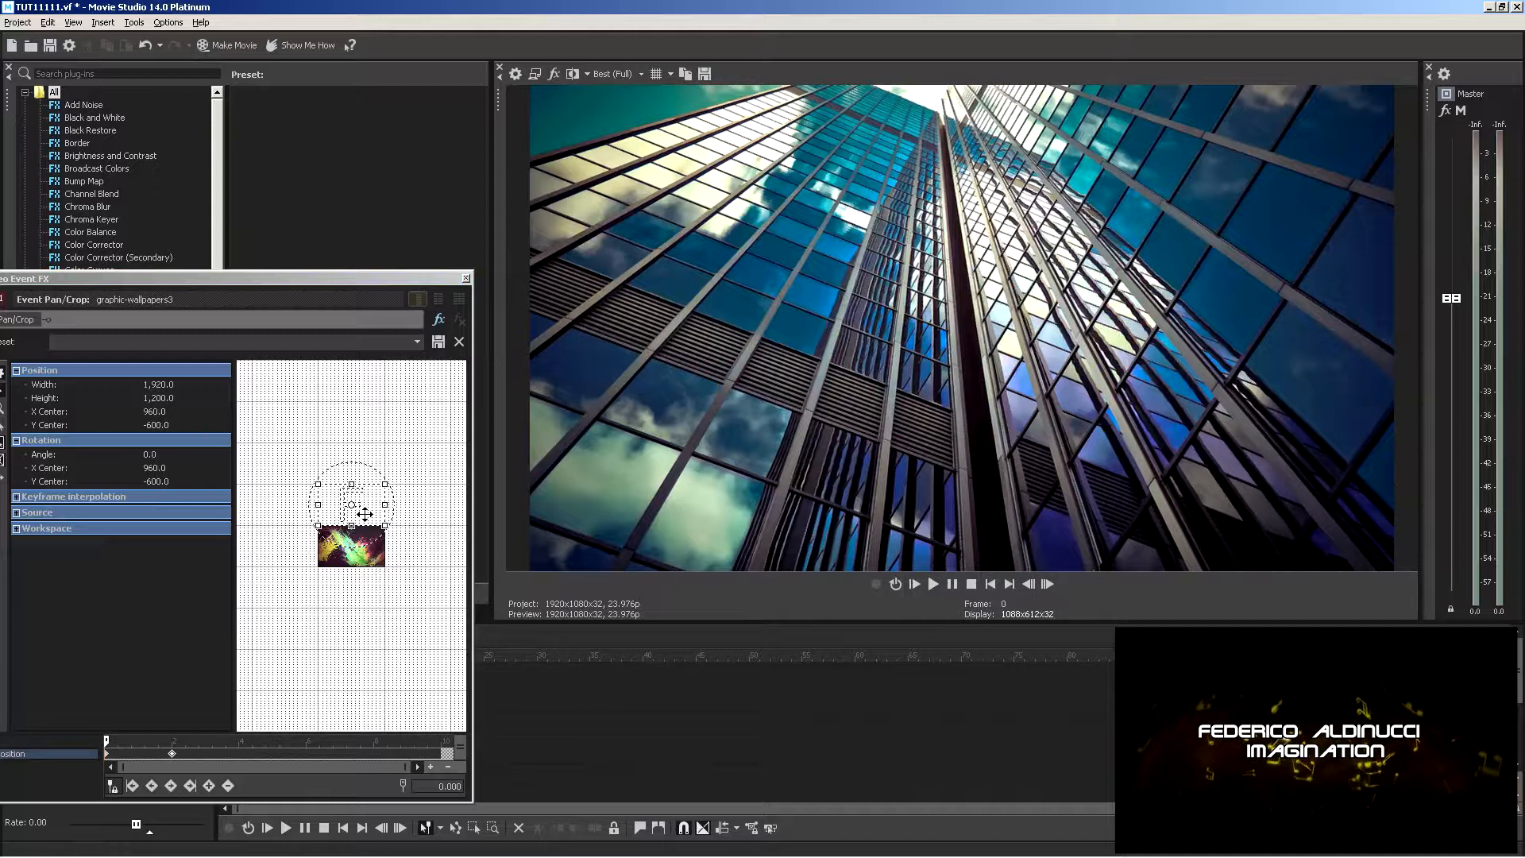
# At the first keyframe, place the crop frame directly below the image at Y Center 1,800 and preview the animation
pyautogui.moveTo(364, 514); pyautogui.dragTo(366, 597)
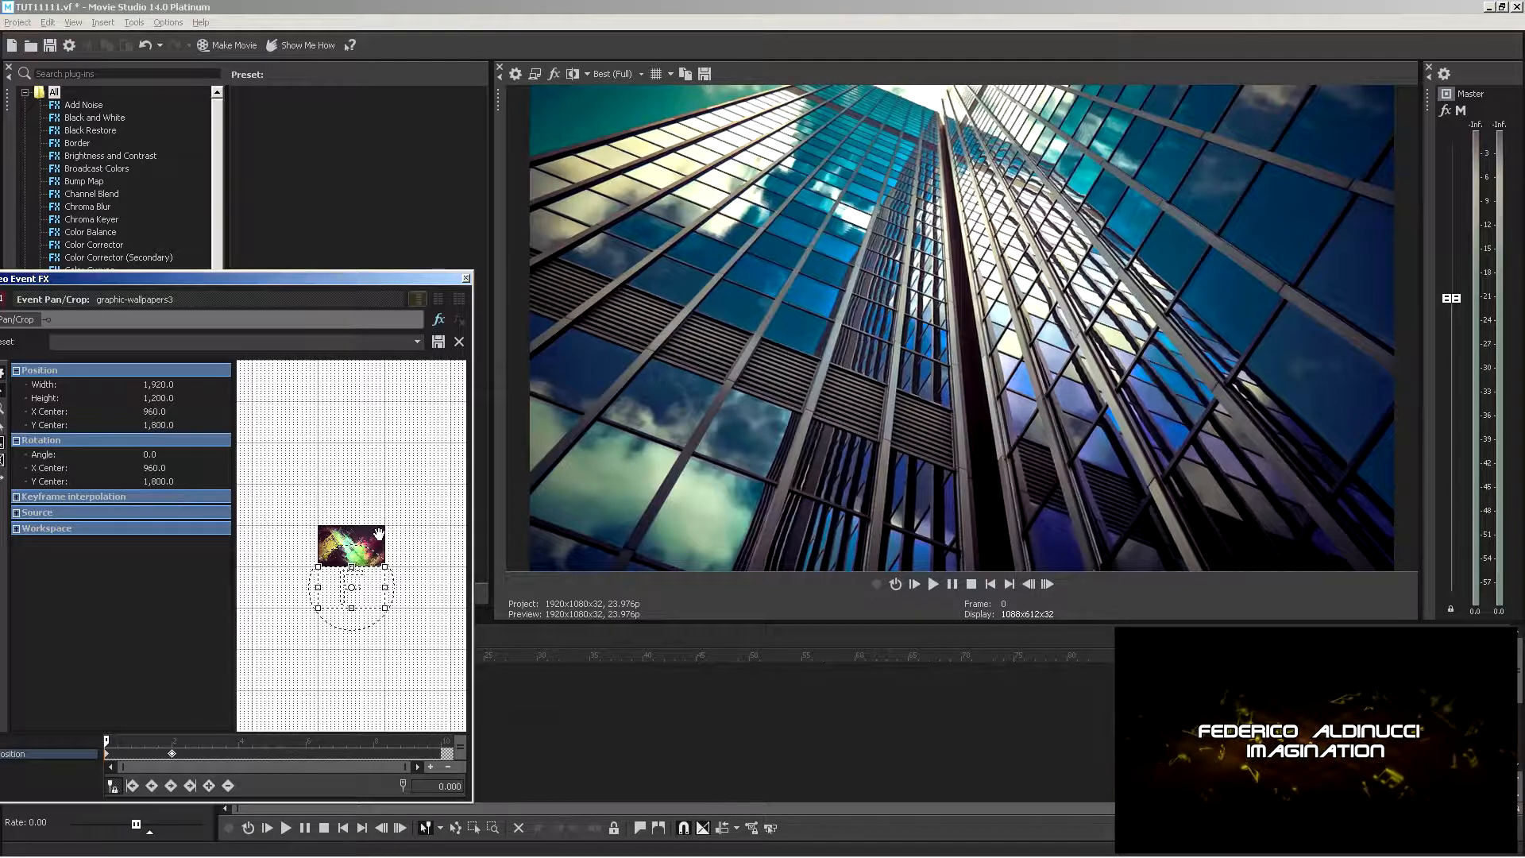
pyautogui.click(934, 584)
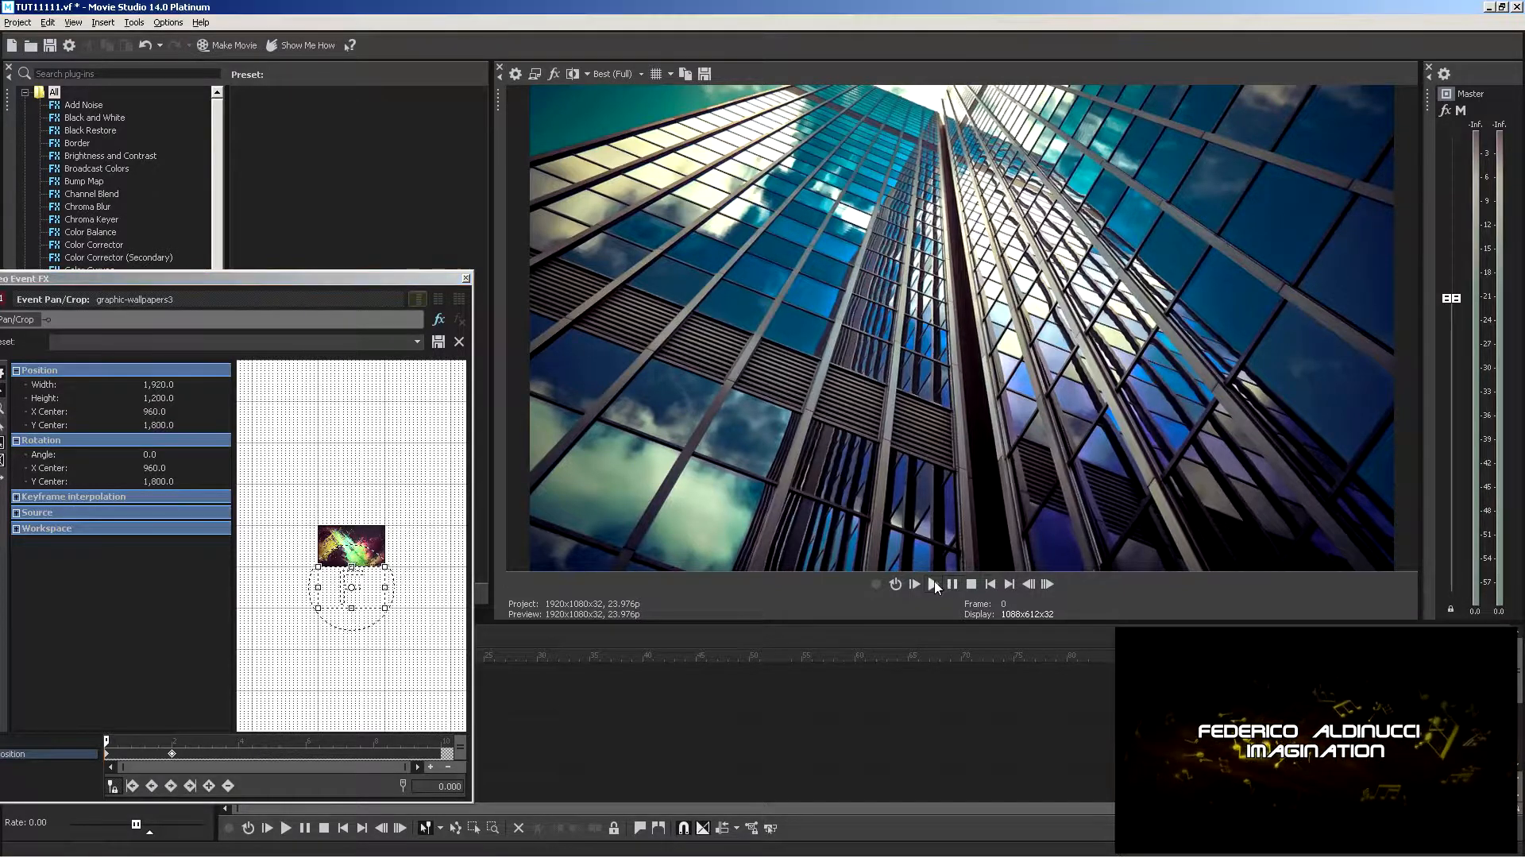
pyautogui.click(971, 584)
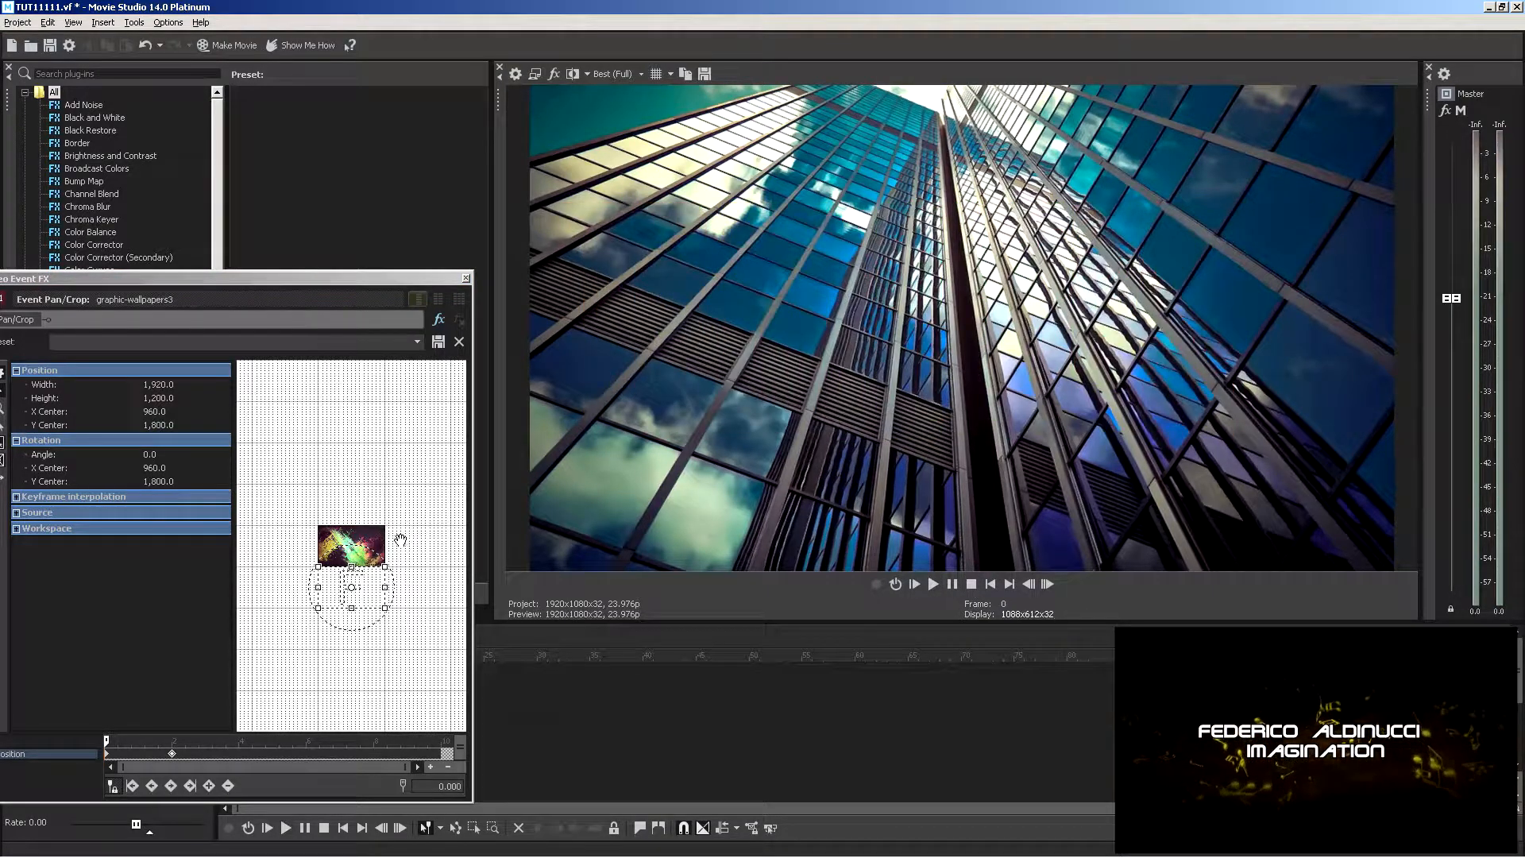
# At the first keyframe, shift the crop frame to the image's left side at X Center -960, Y Center 600, and preview the slide
pyautogui.moveTo(368, 606); pyautogui.dragTo(434, 553)
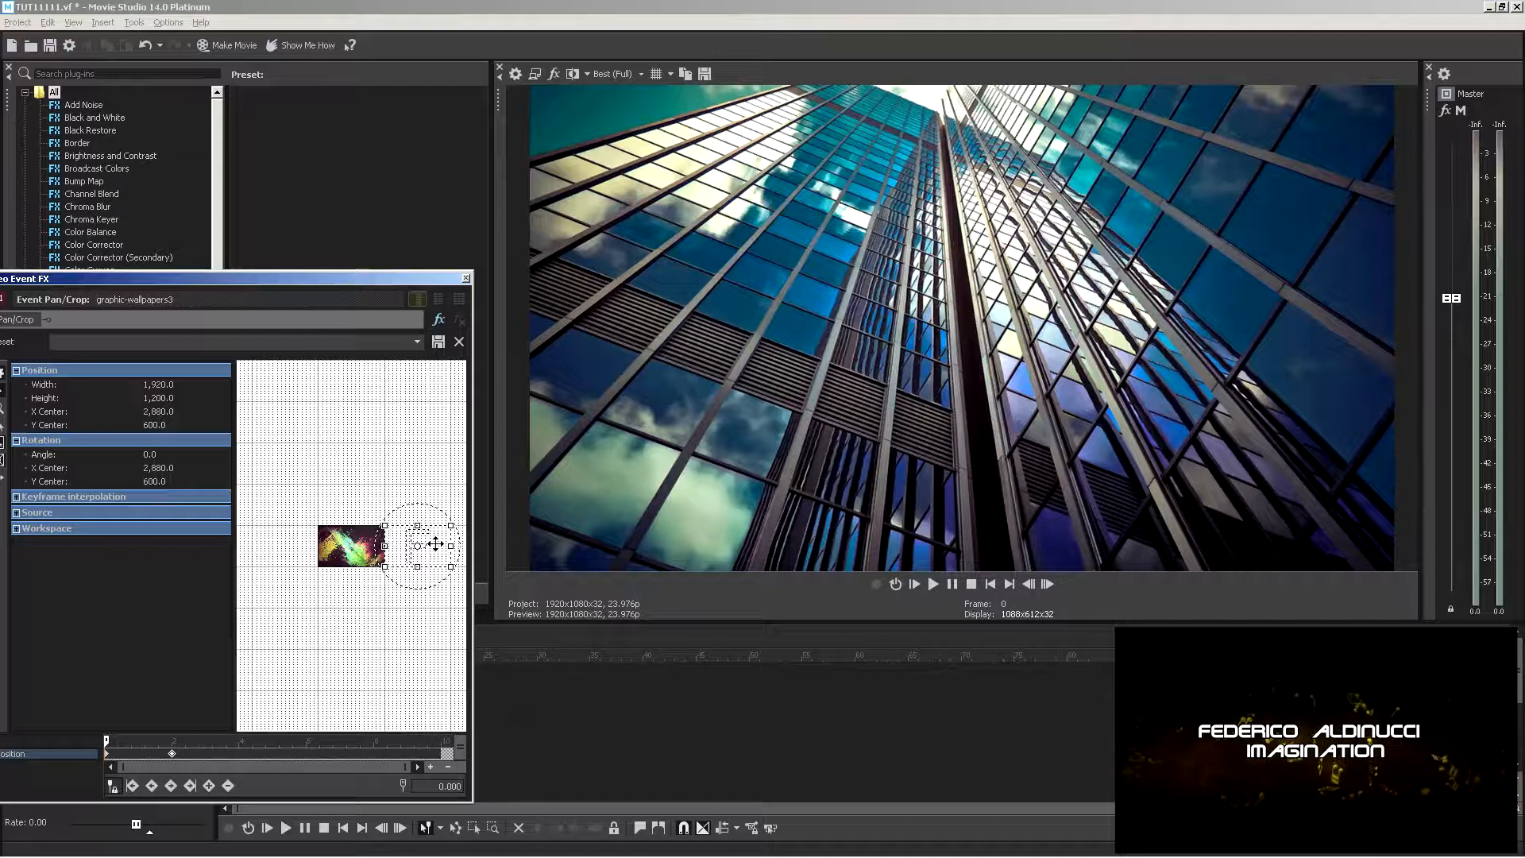
pyautogui.moveTo(431, 543); pyautogui.dragTo(304, 543)
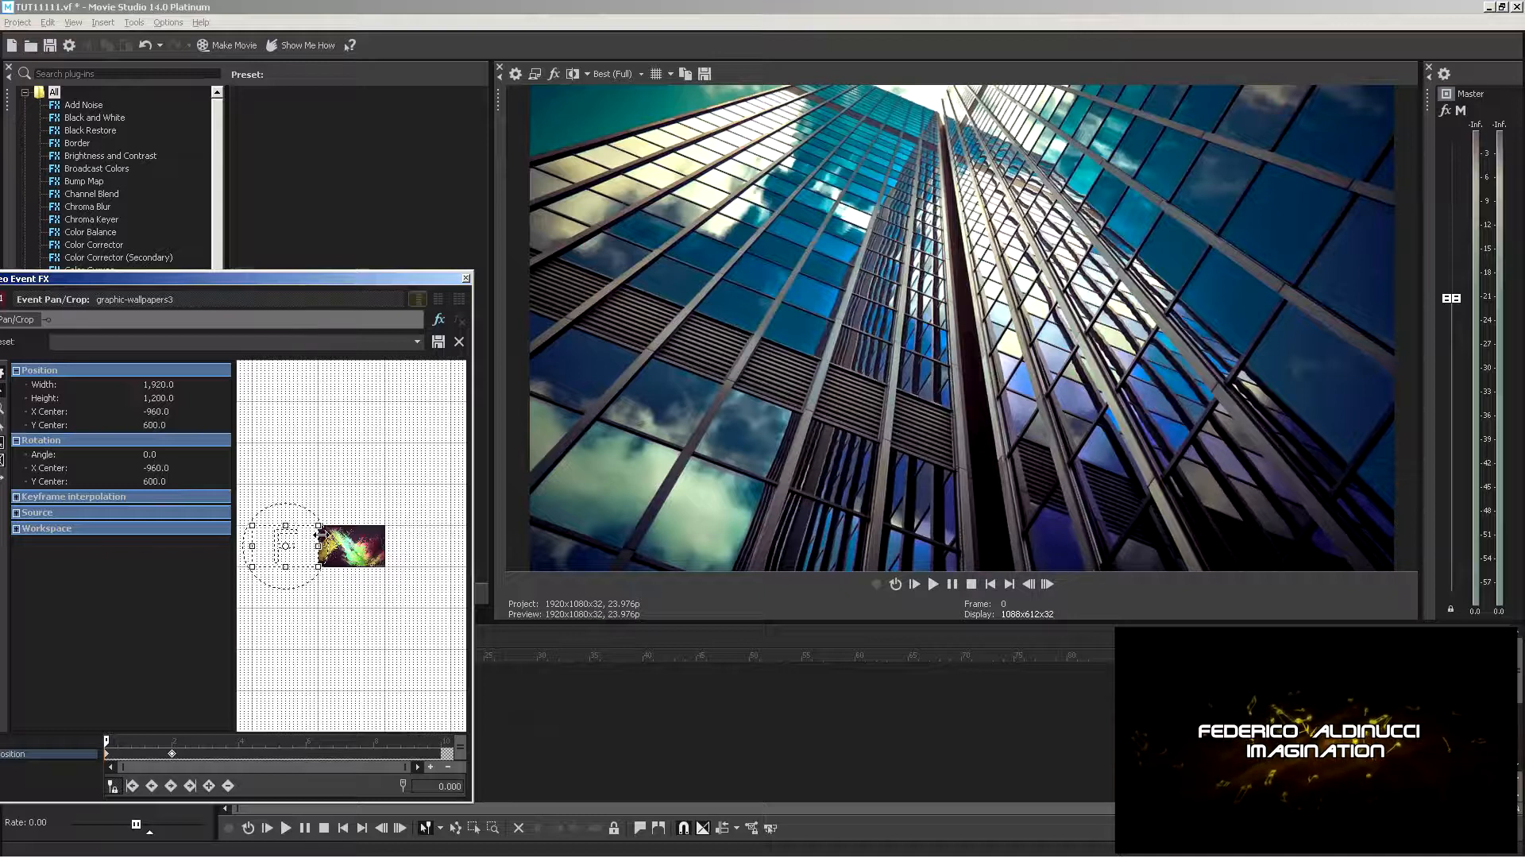
pyautogui.click(933, 585)
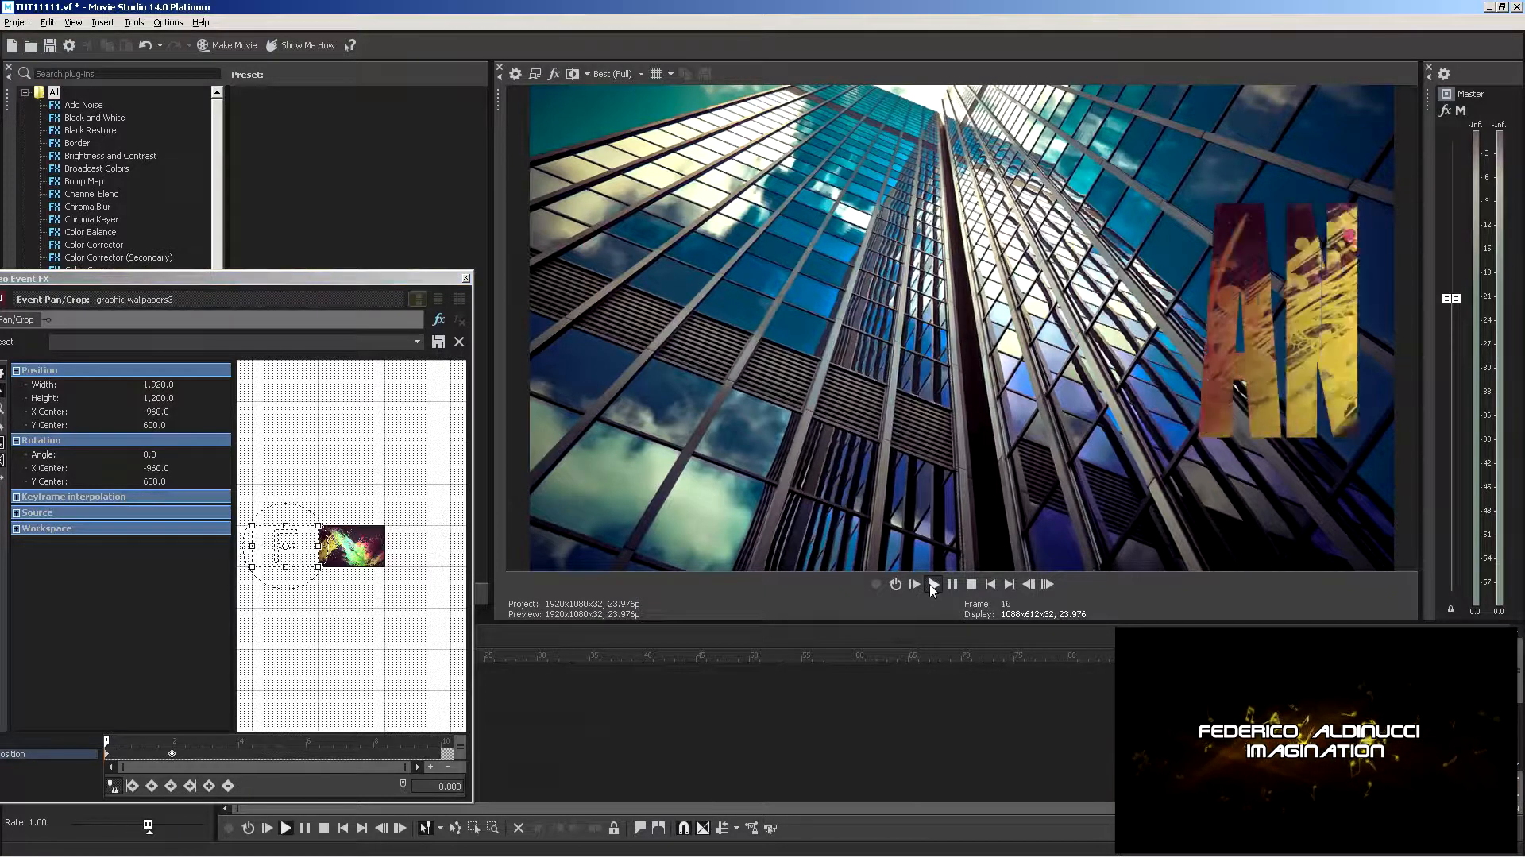
pyautogui.click(970, 588)
# At the first keyframe, return the crop frame to the image's right side at an X Center of 2,880 and play the animation
pyautogui.moveTo(300, 535); pyautogui.dragTo(435, 537)
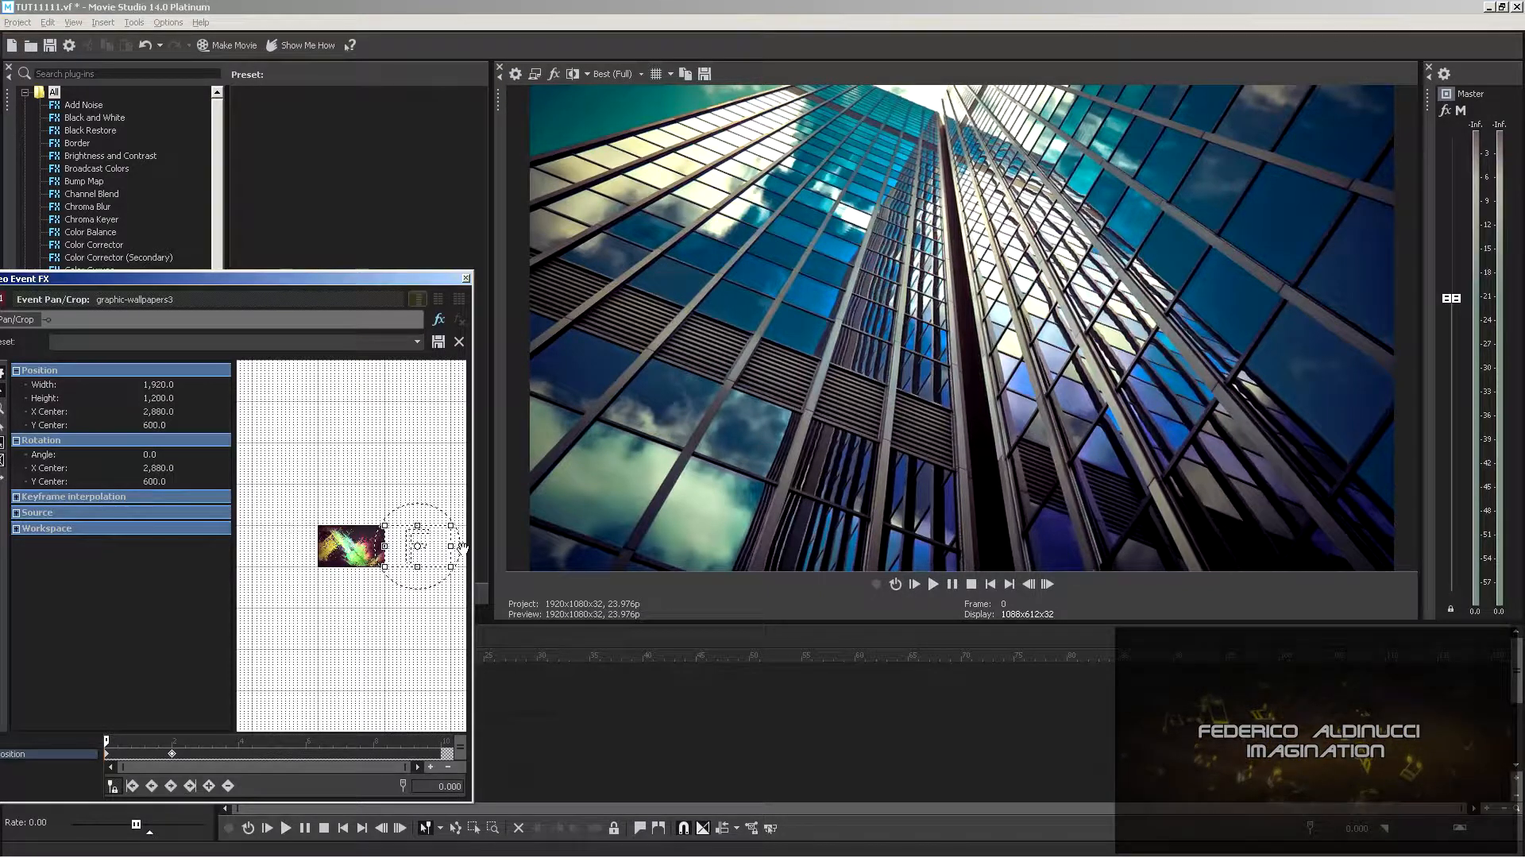
pyautogui.click(934, 584)
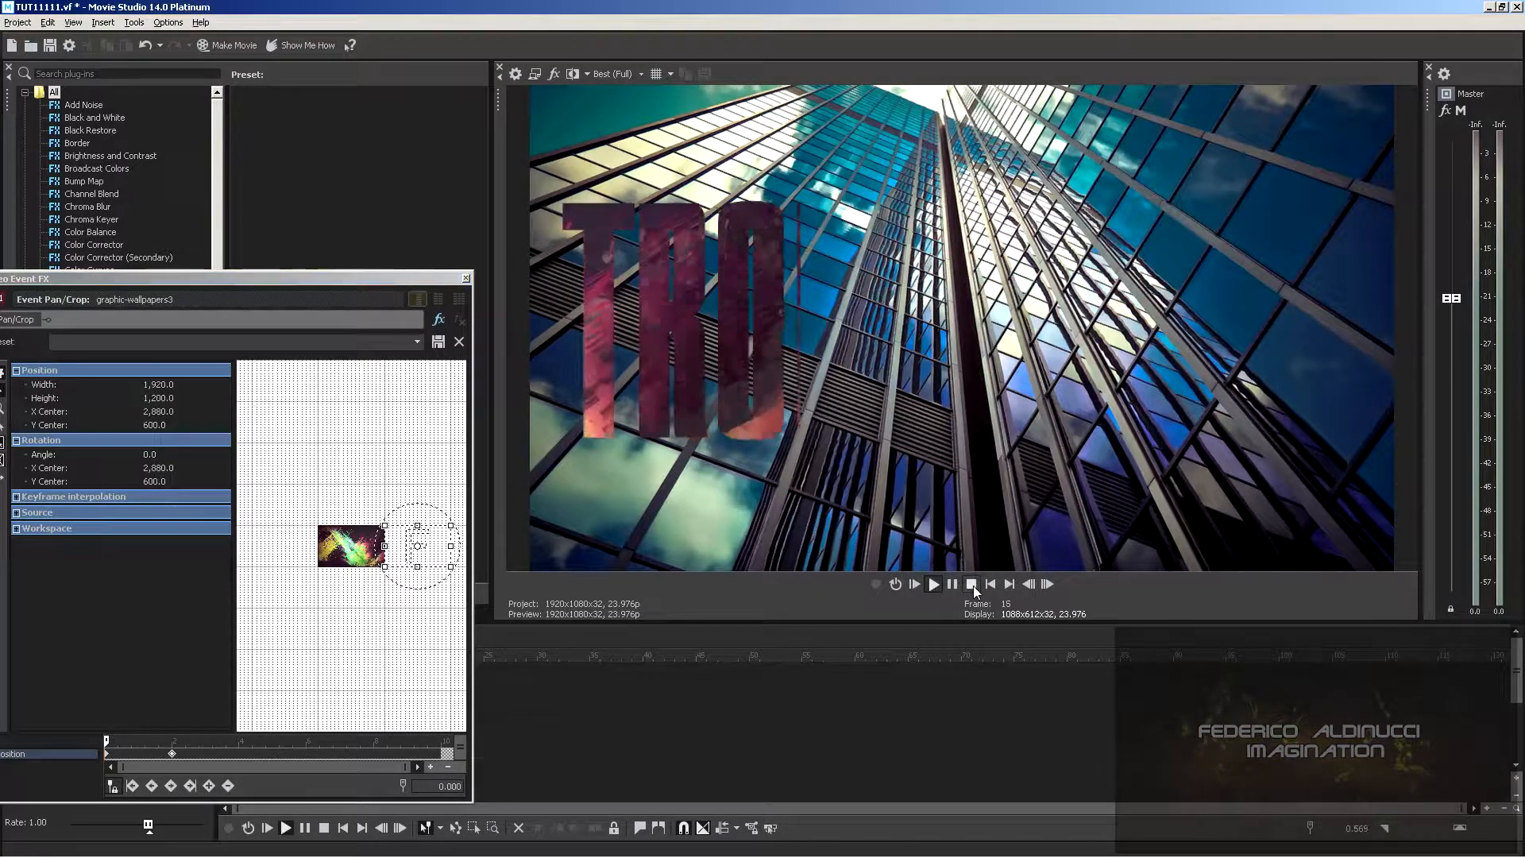
pyautogui.click(970, 584)
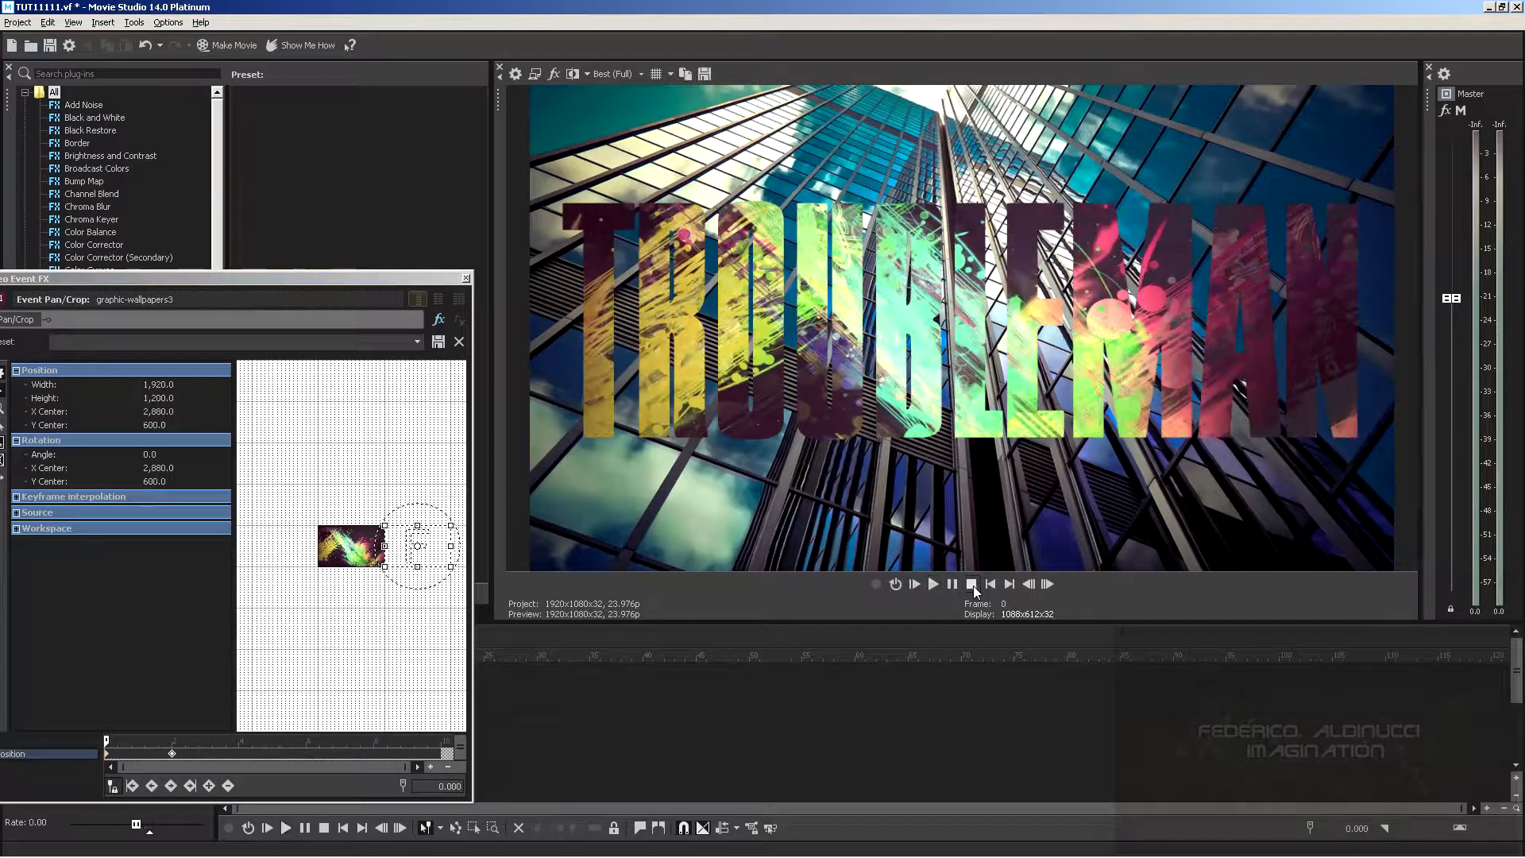
# Start the crop frame above the image at X Center 960, Y Center -675, preview the animation, and close the Pan/Crop settings
pyautogui.moveTo(395, 547); pyautogui.dragTo(335, 500)
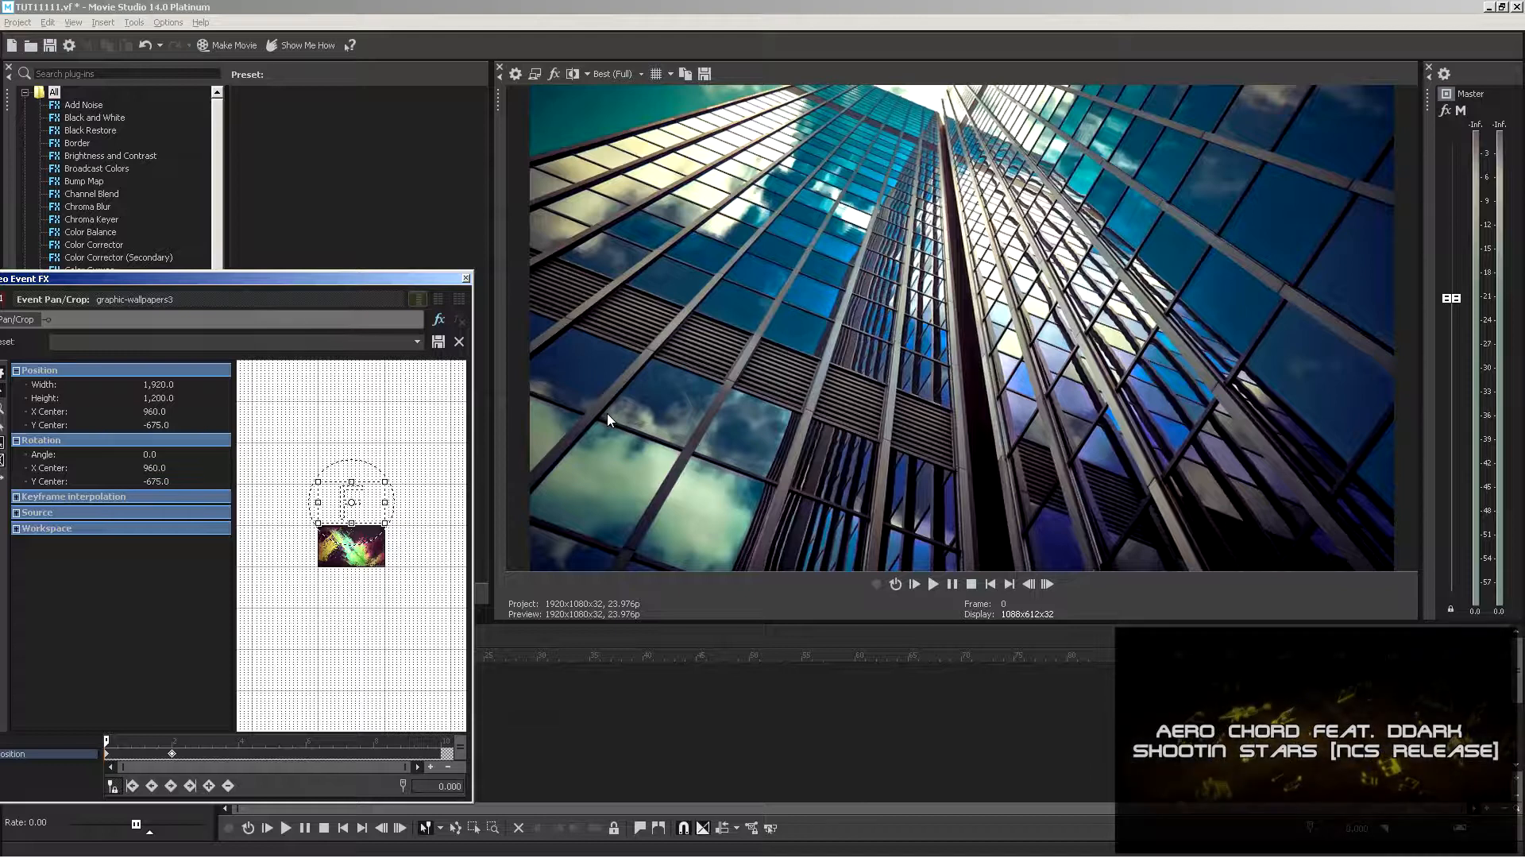
pyautogui.click(933, 584)
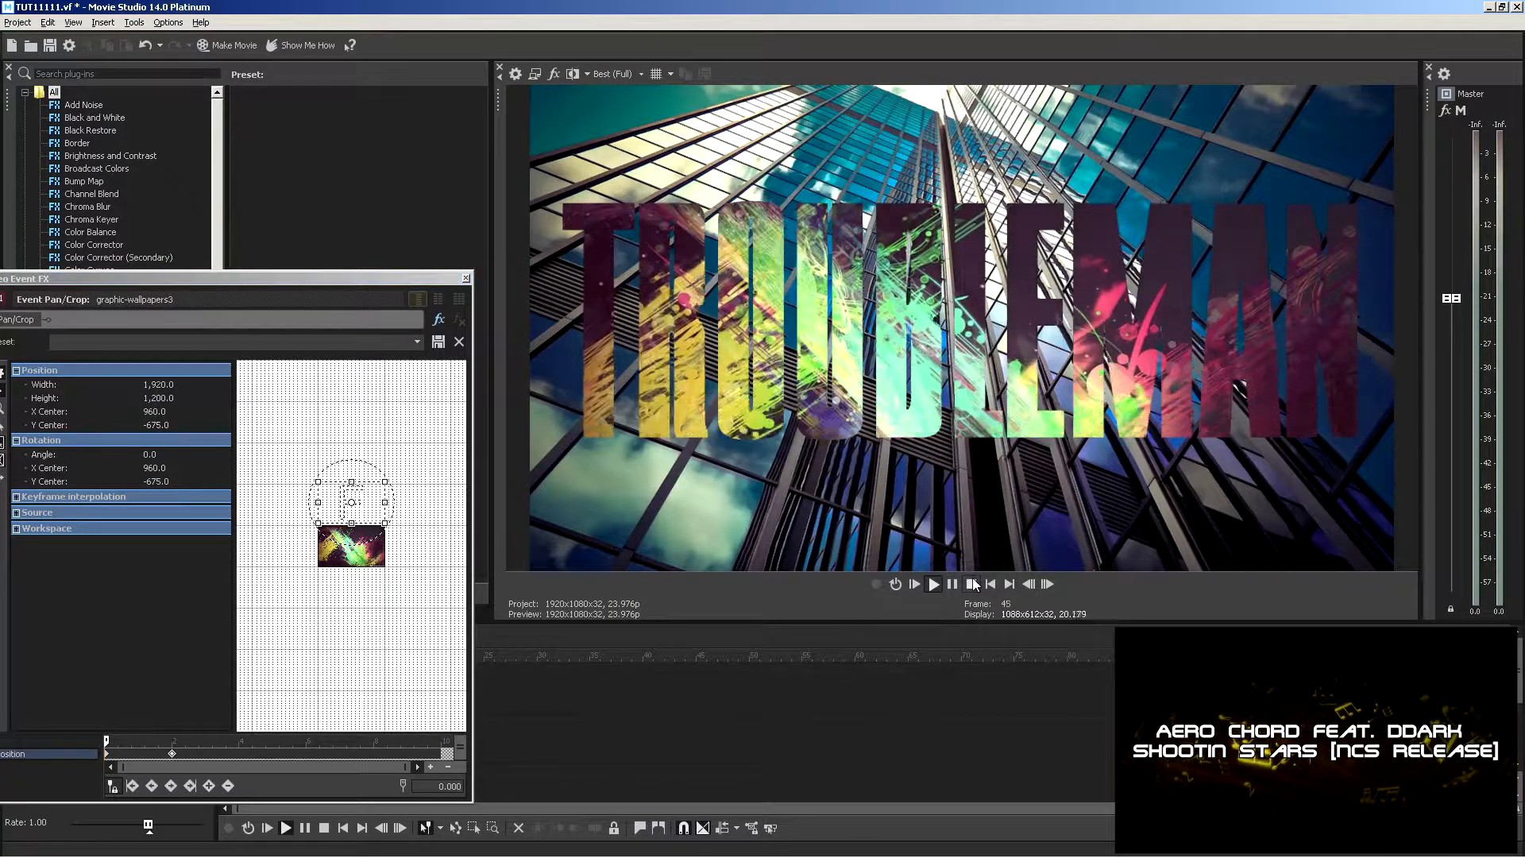
pyautogui.click(970, 583)
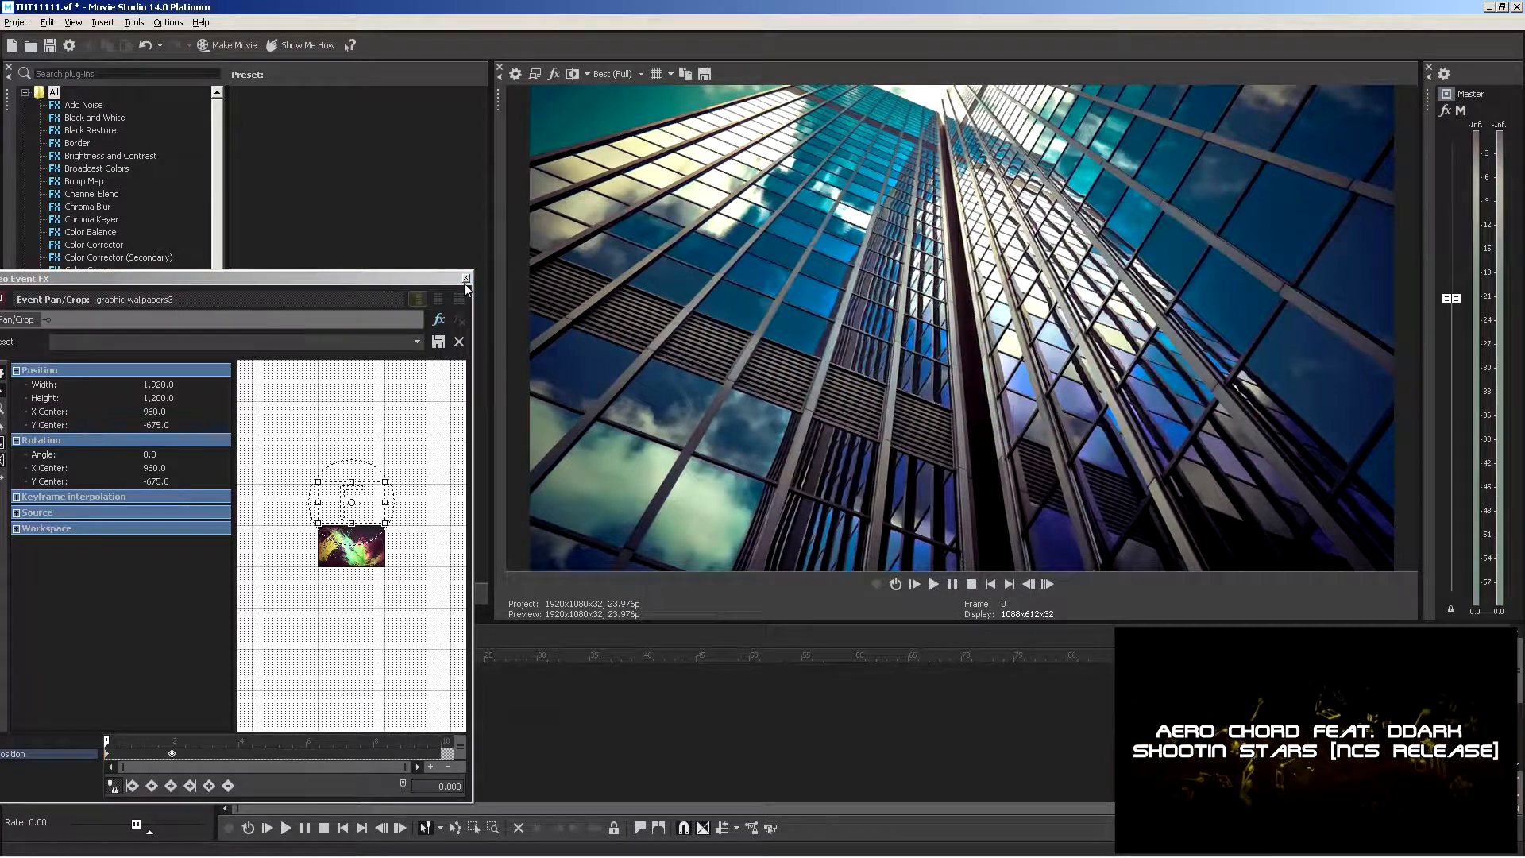
pyautogui.click(466, 278)
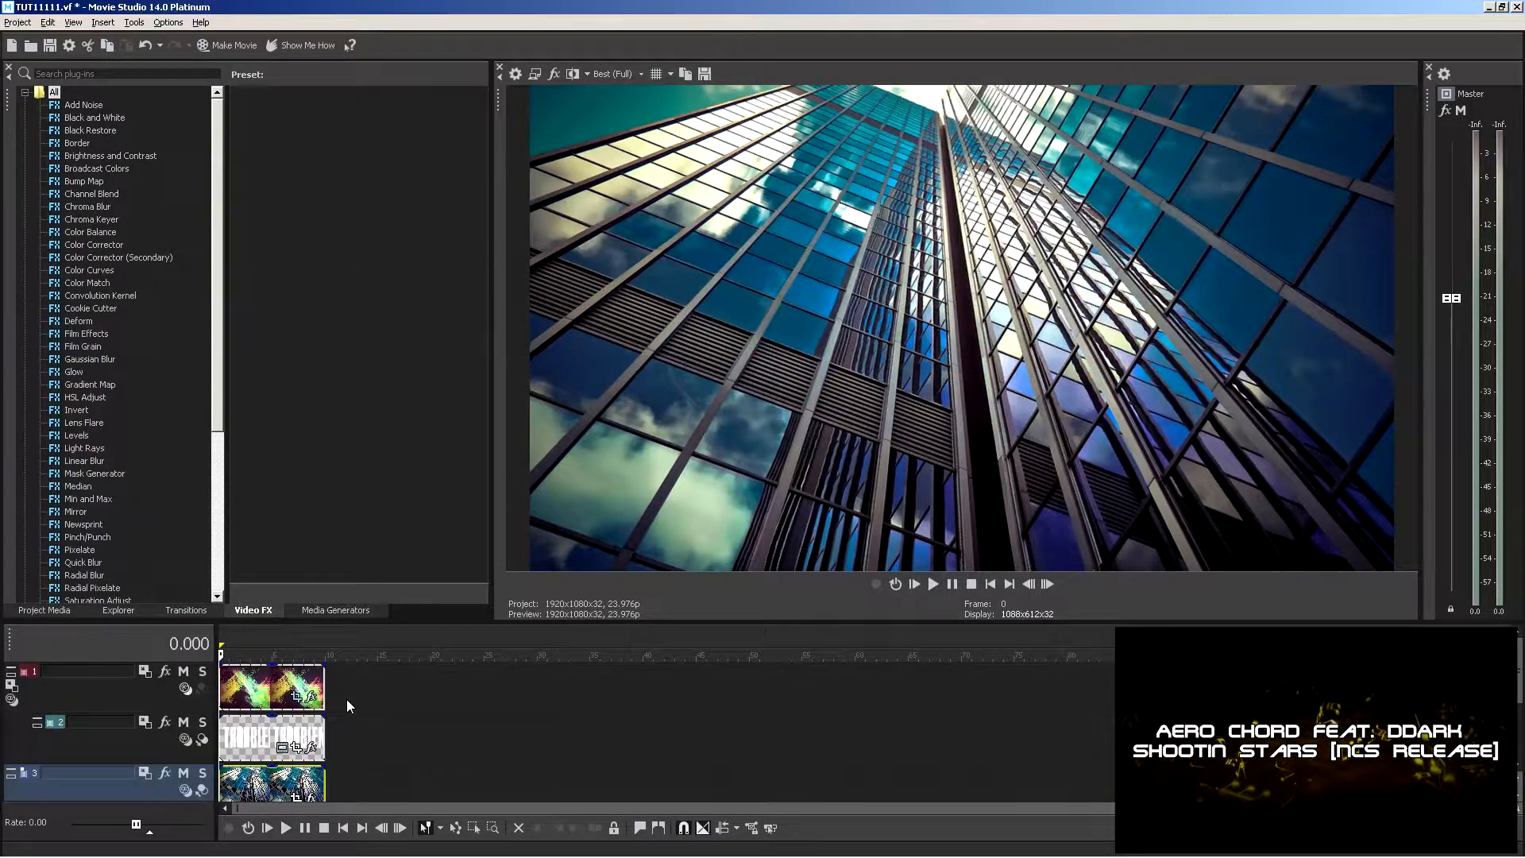